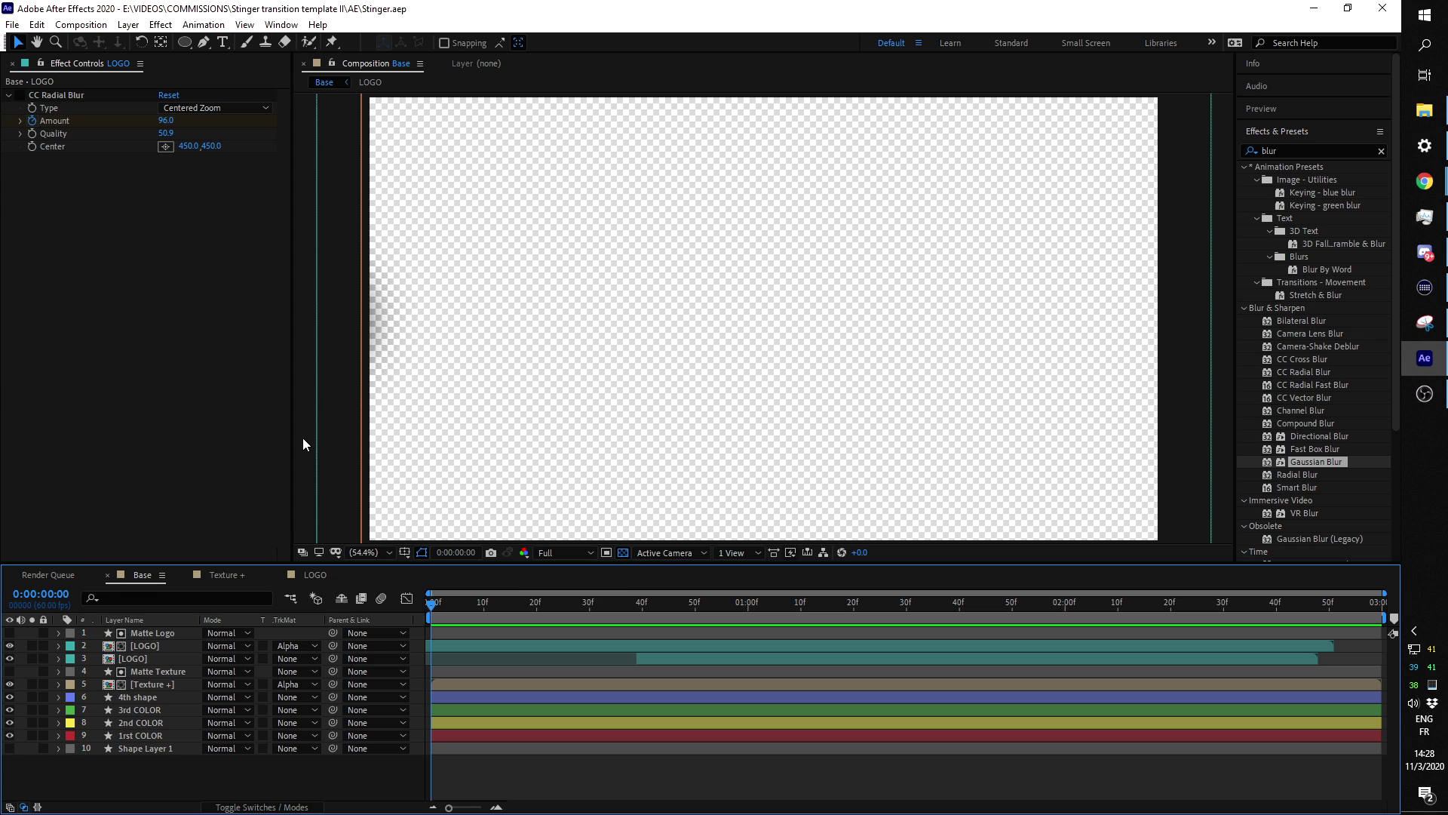
Preview the stinger animation, then scrub through the logo frames back to 0:00:00:45.
{"action": "key", "text": "space"}
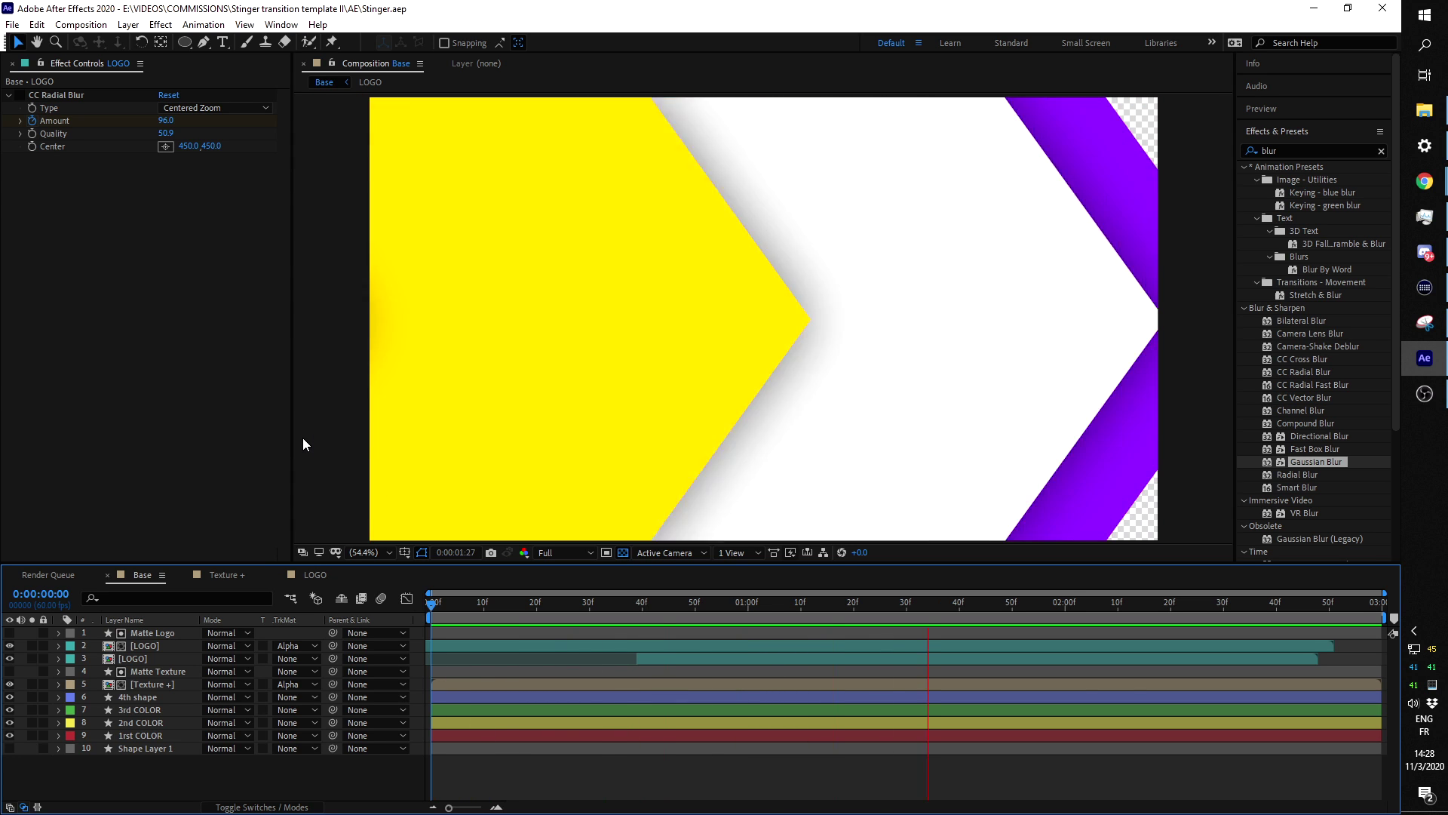
{"action": "key", "text": "space"}
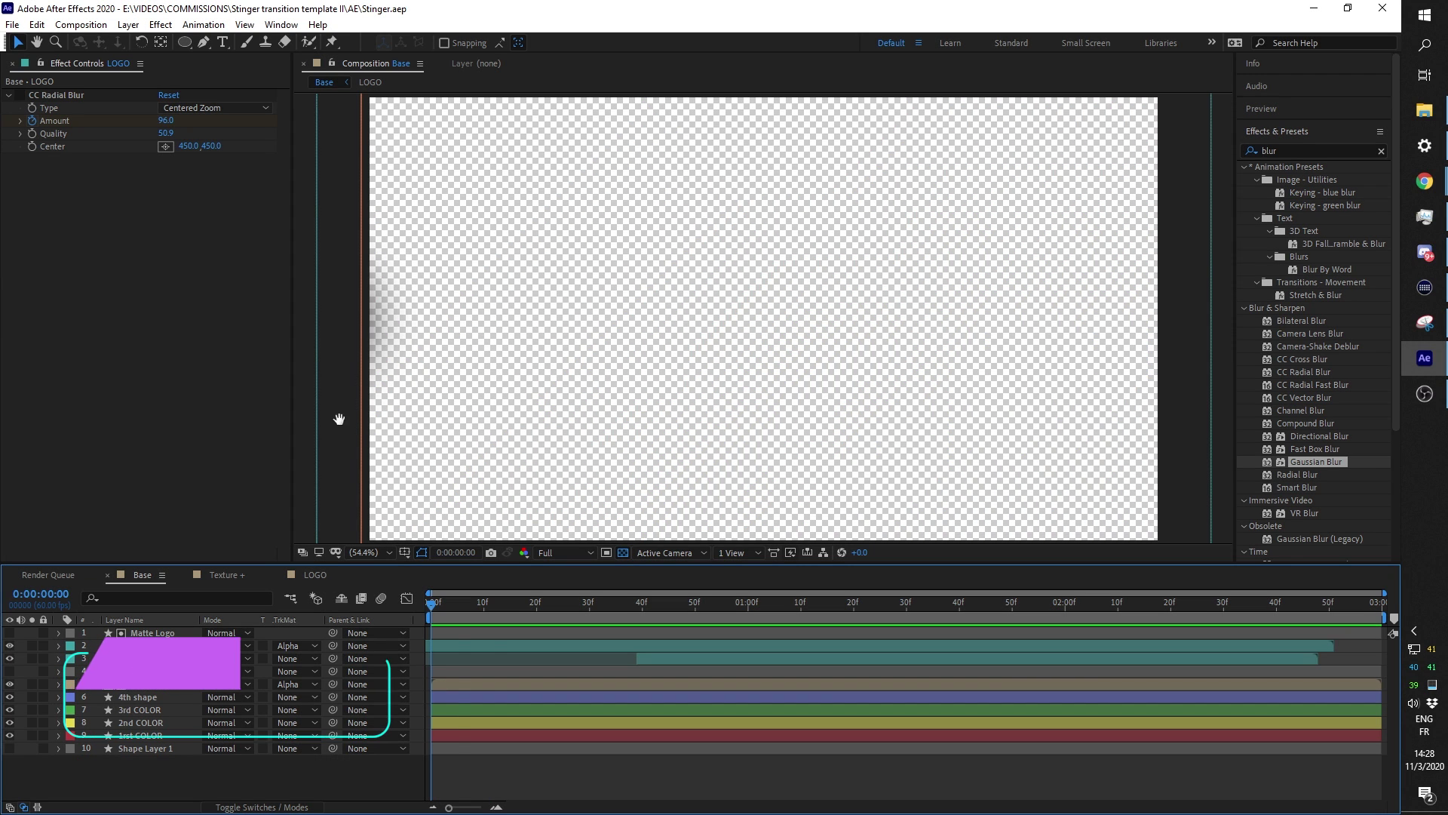
{"action": "key", "text": "space"}
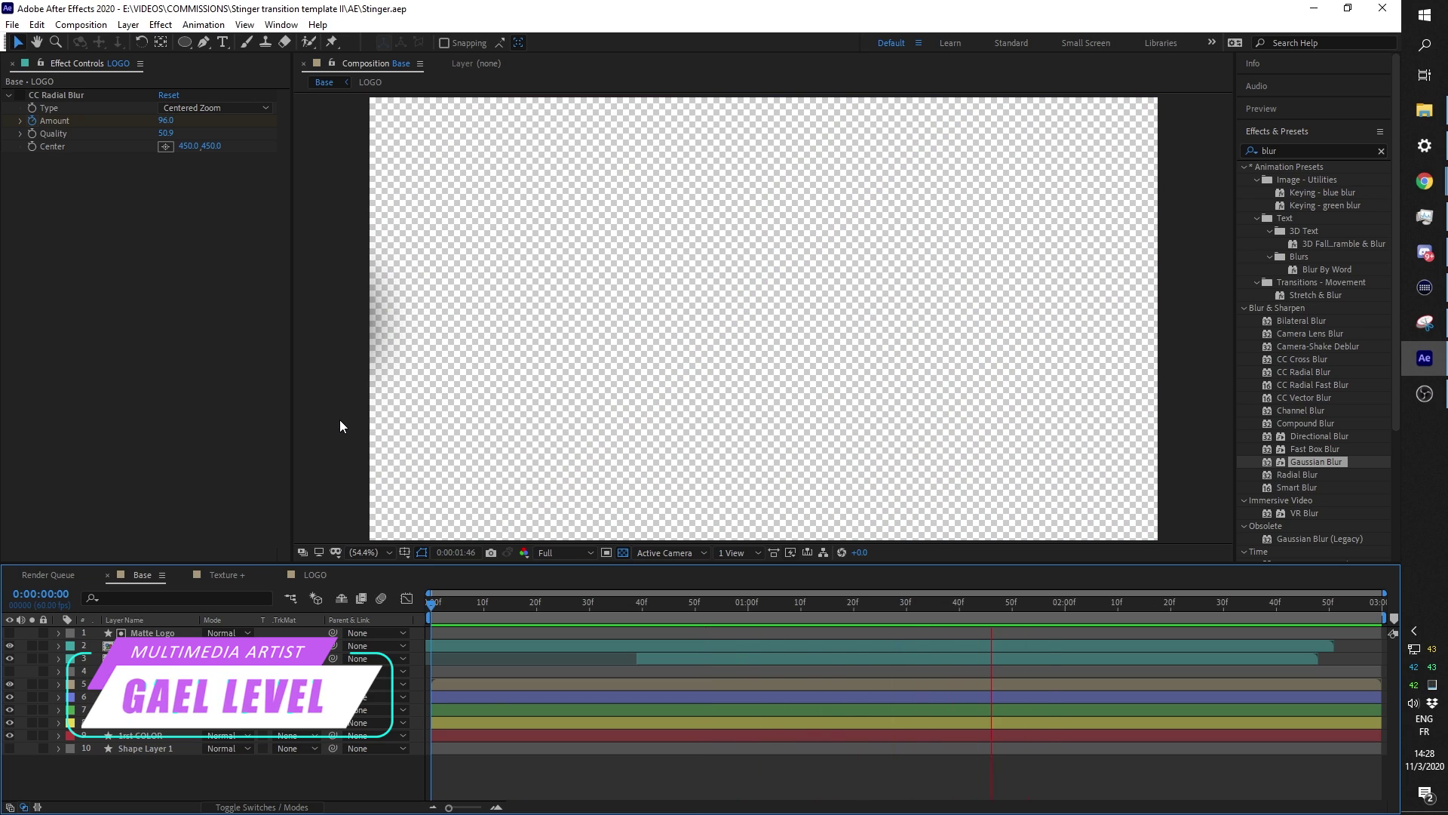
{"action": "left_click_drag", "start_coordinate": [457, 608], "coordinate": [737, 608]}
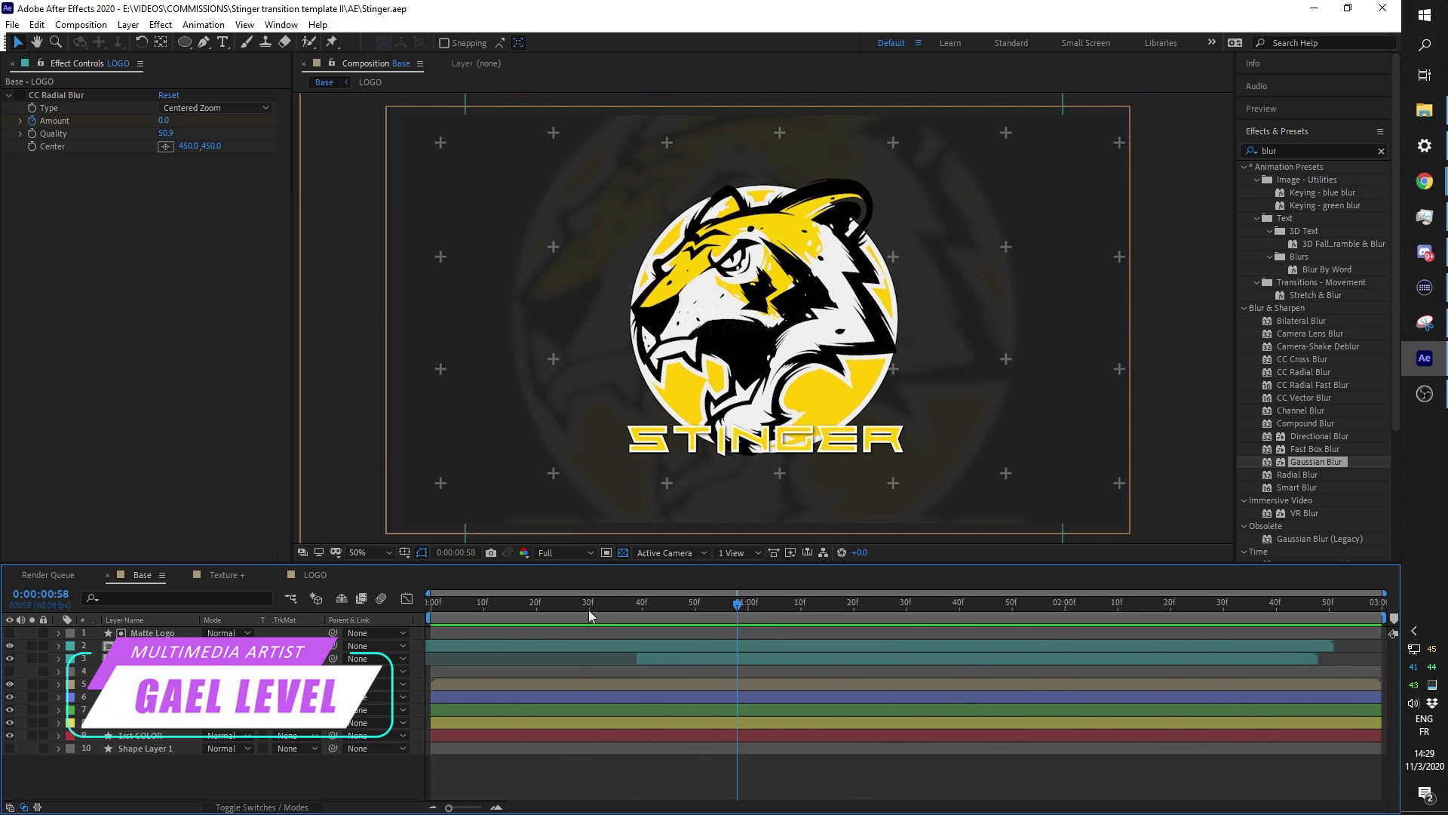
{"action": "left_click_drag", "start_coordinate": [649, 603], "coordinate": [700, 613]}
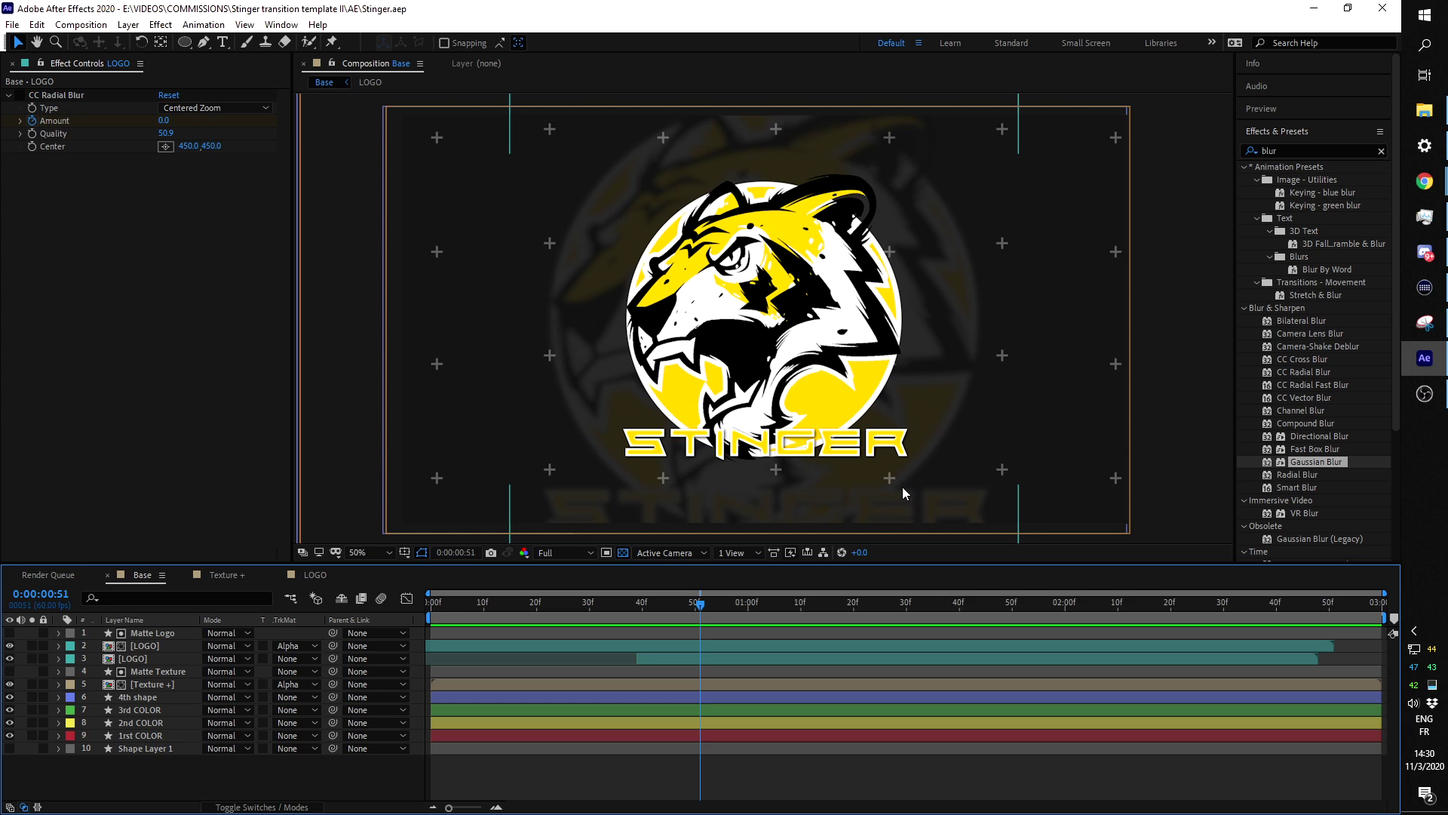
{"action": "left_click_drag", "start_coordinate": [701, 608], "coordinate": [669, 608]}
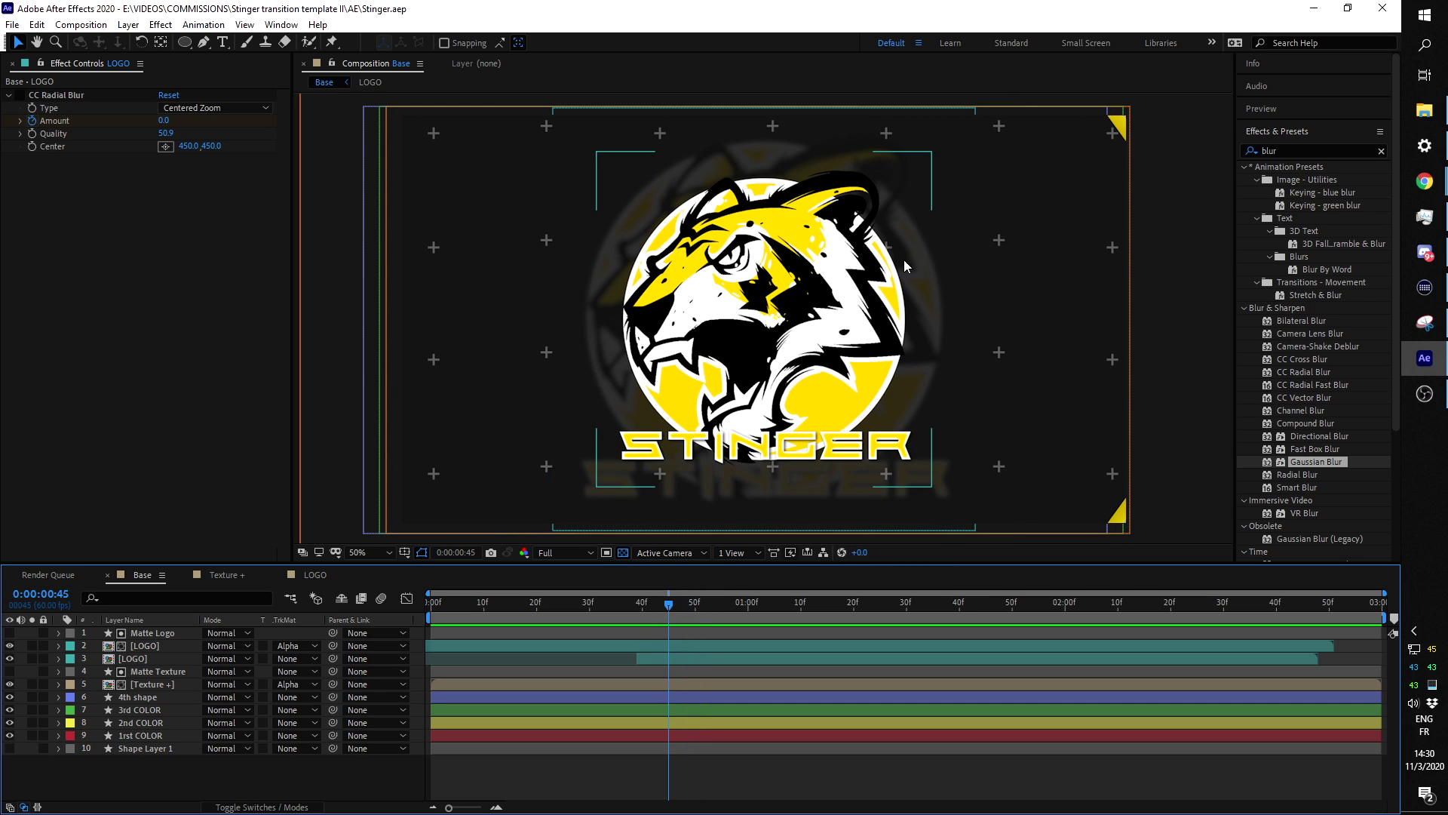
Hide the [LOGO] layer, replay the stinger from 0:00:00:00, and save the project.
{"action": "left_click", "coordinate": [9, 658]}
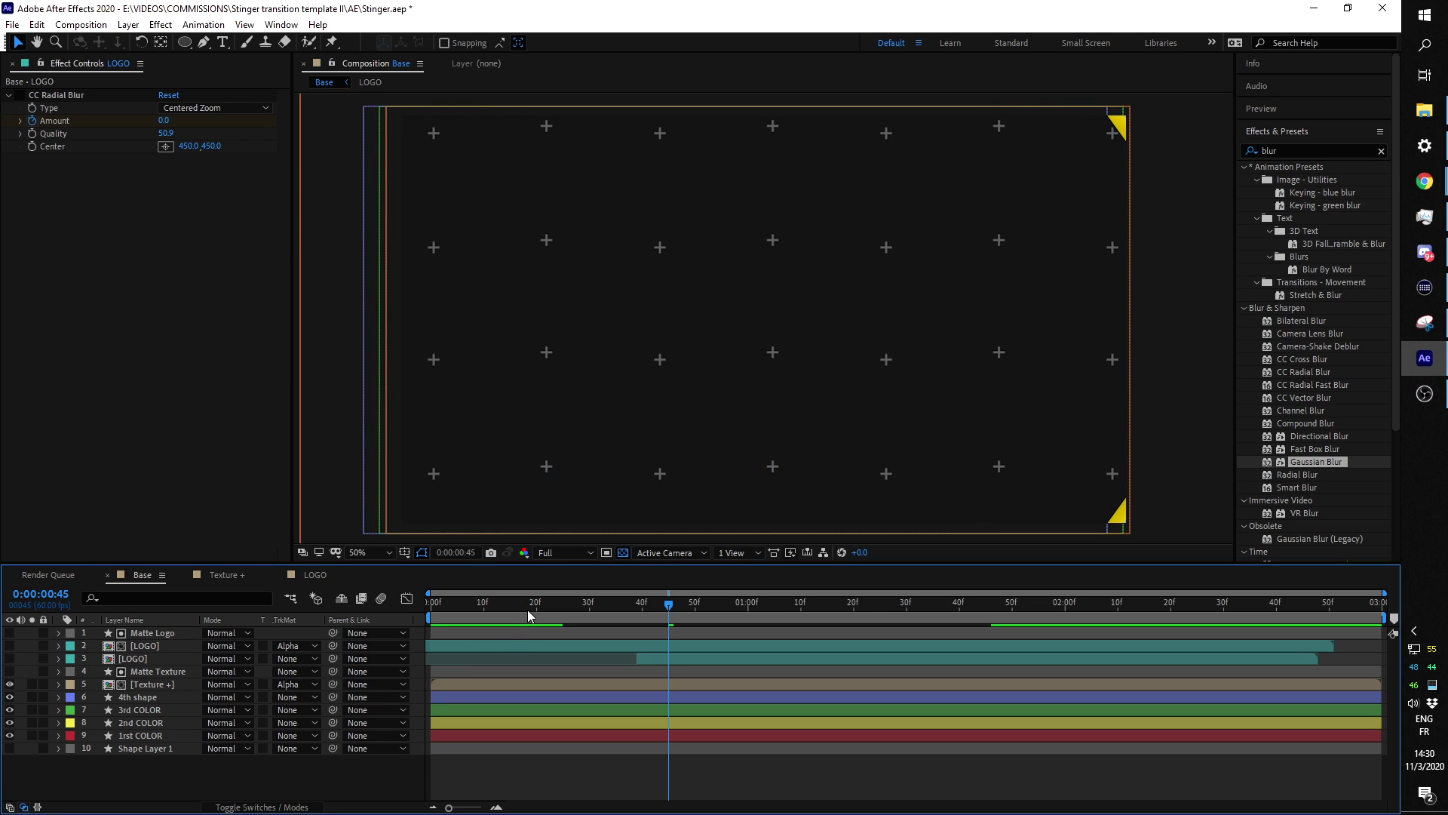
{"action": "left_click_drag", "start_coordinate": [514, 599], "coordinate": [427, 608]}
{"action": "key", "text": "space"}
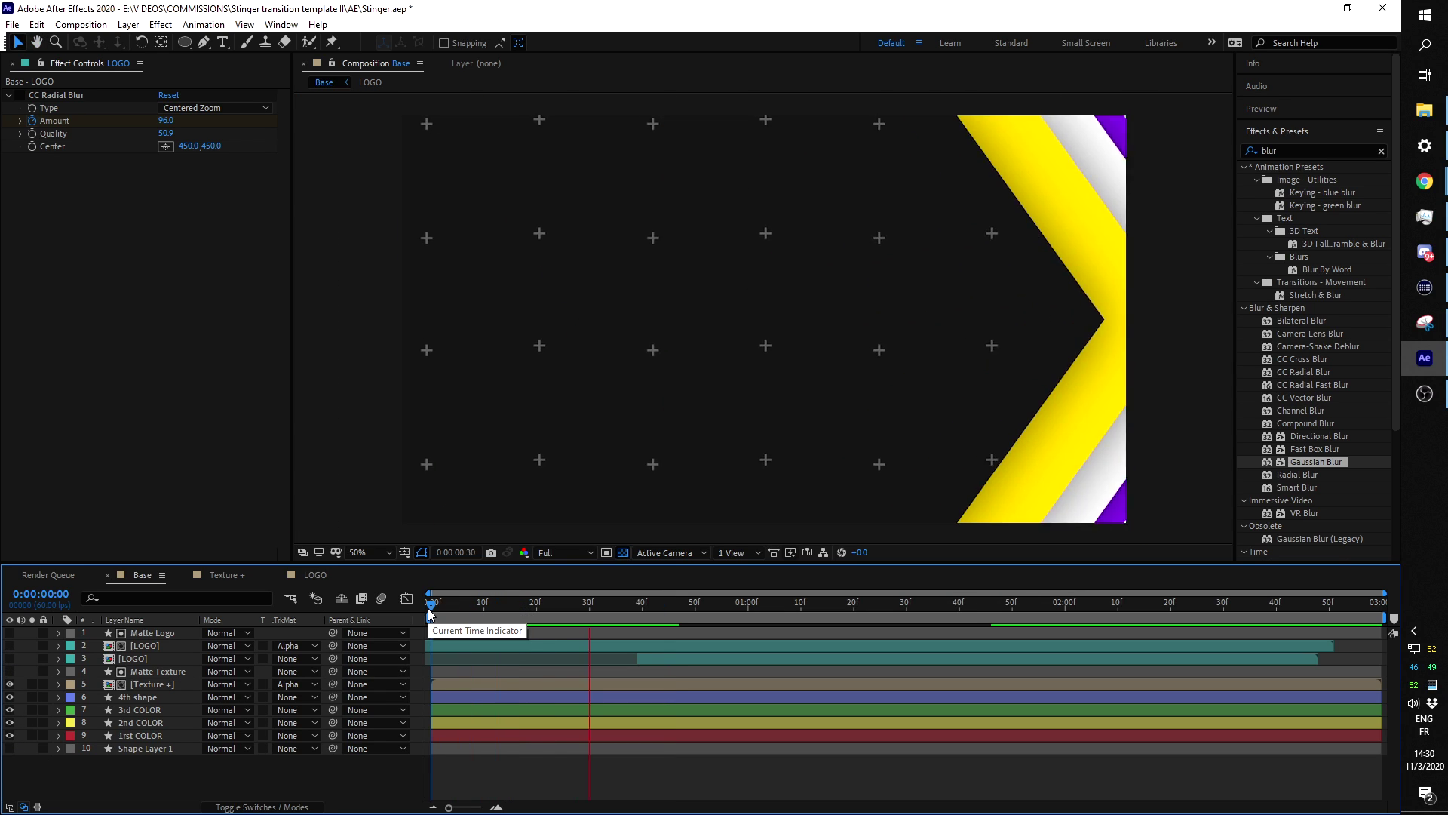
{"action": "key", "text": "space"}
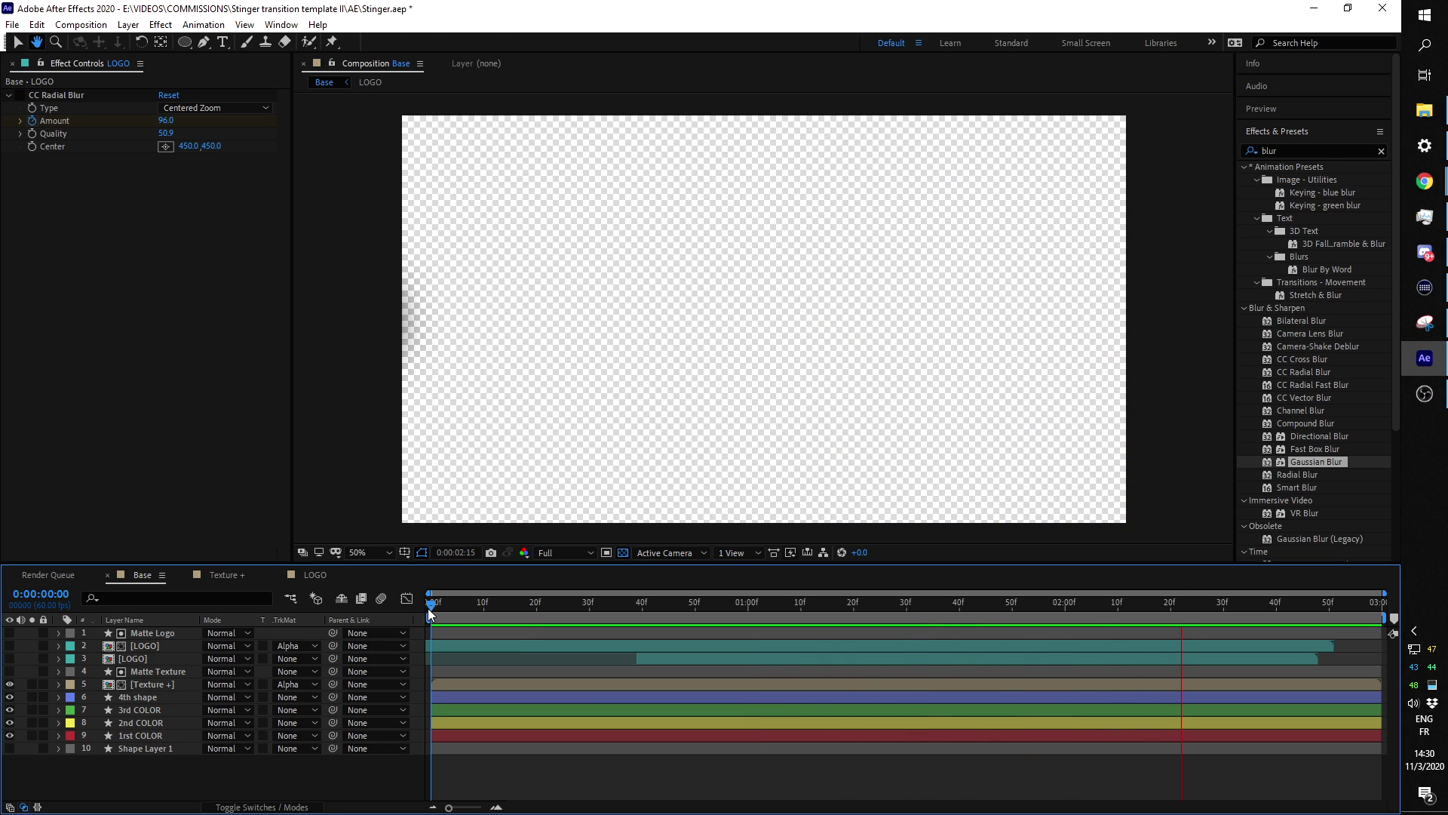
{"action": "key", "text": "ctrl+s"}
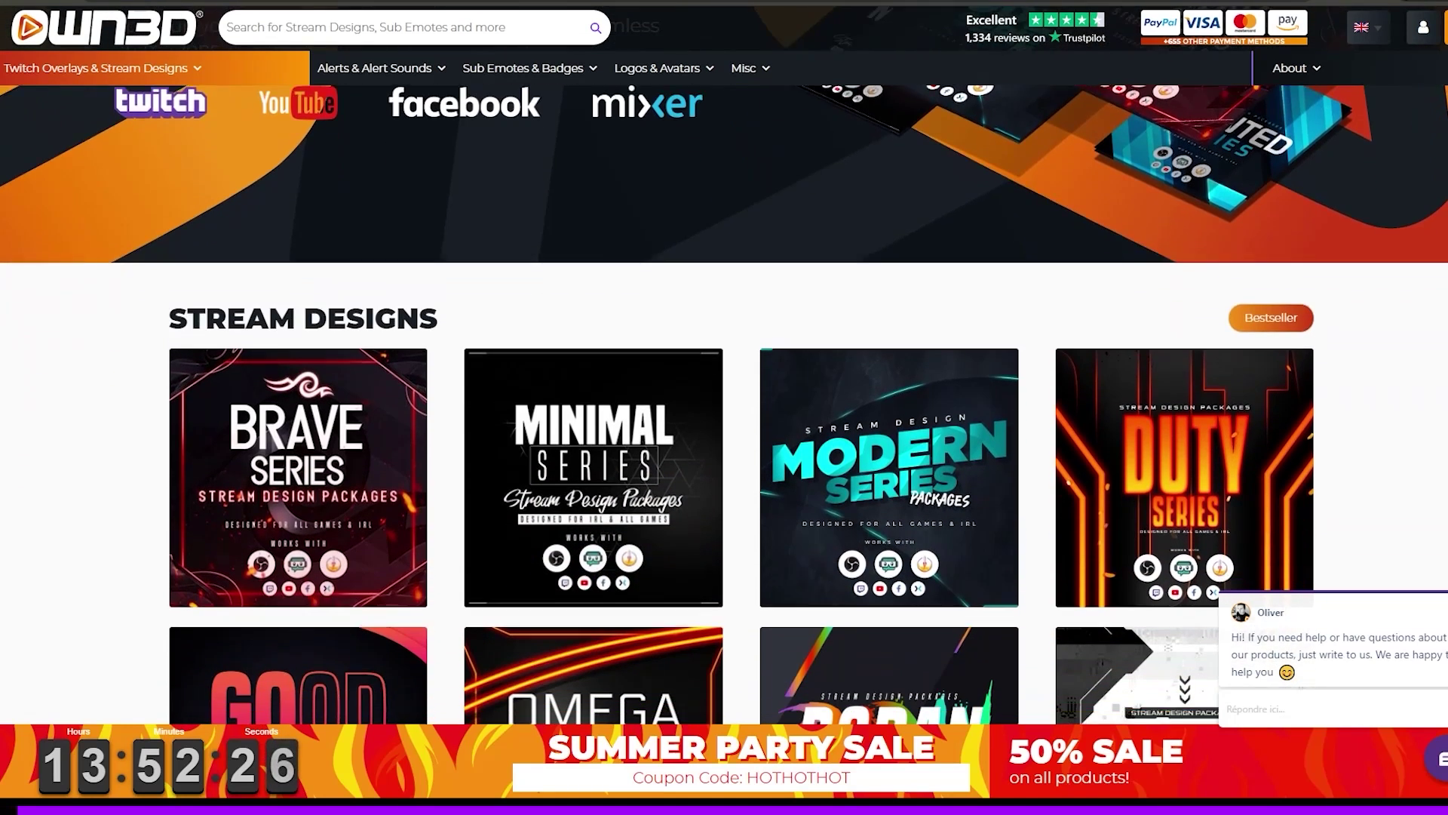
Scroll through the OWN3D store pages down to the emote maker.
{"action": "scroll", "coordinate": [1063, 201], "scroll_direction": "down", "scroll_amount": 9}
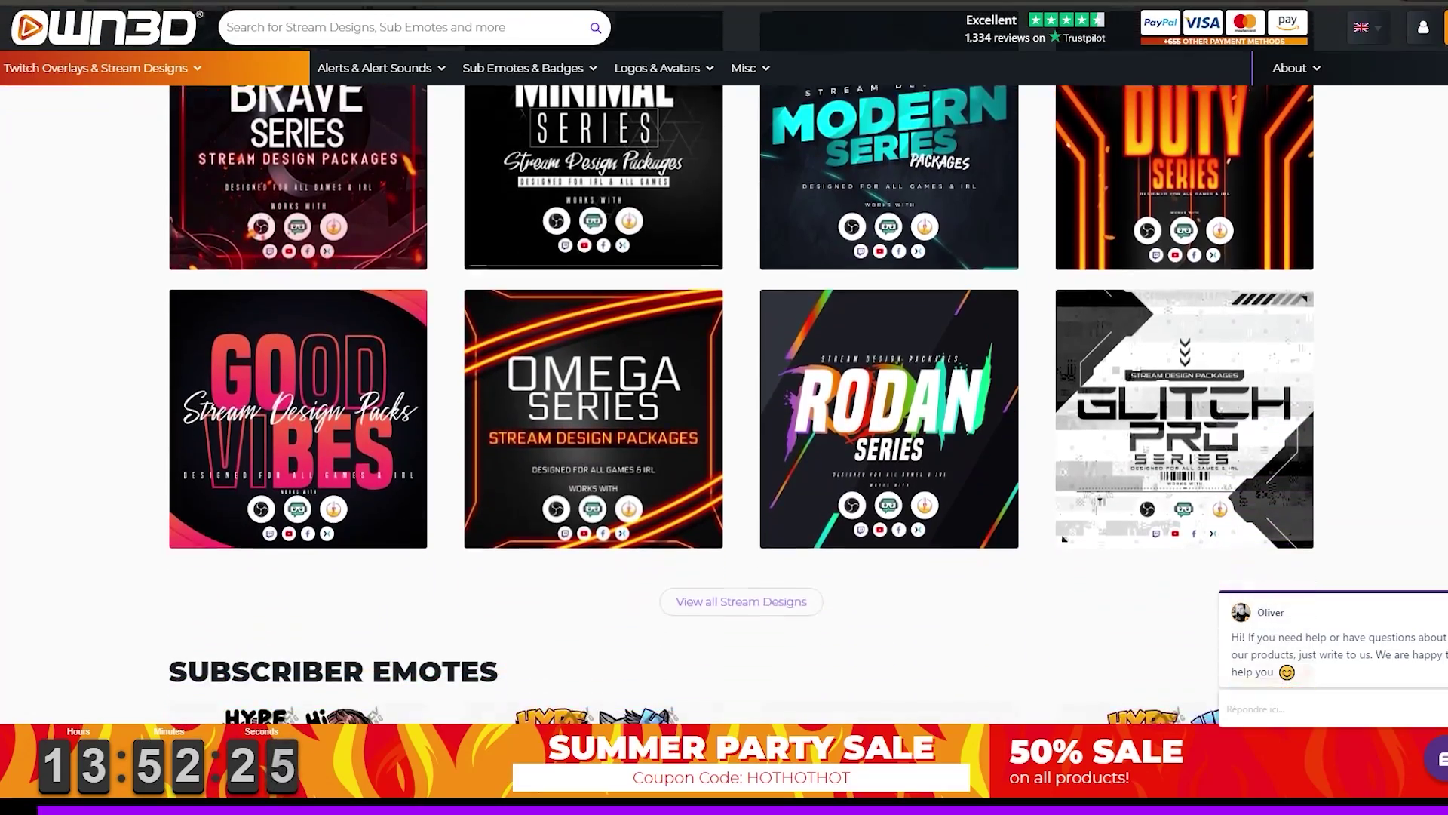
{"action": "scroll", "coordinate": [1063, 200], "scroll_direction": "down", "scroll_amount": 9}
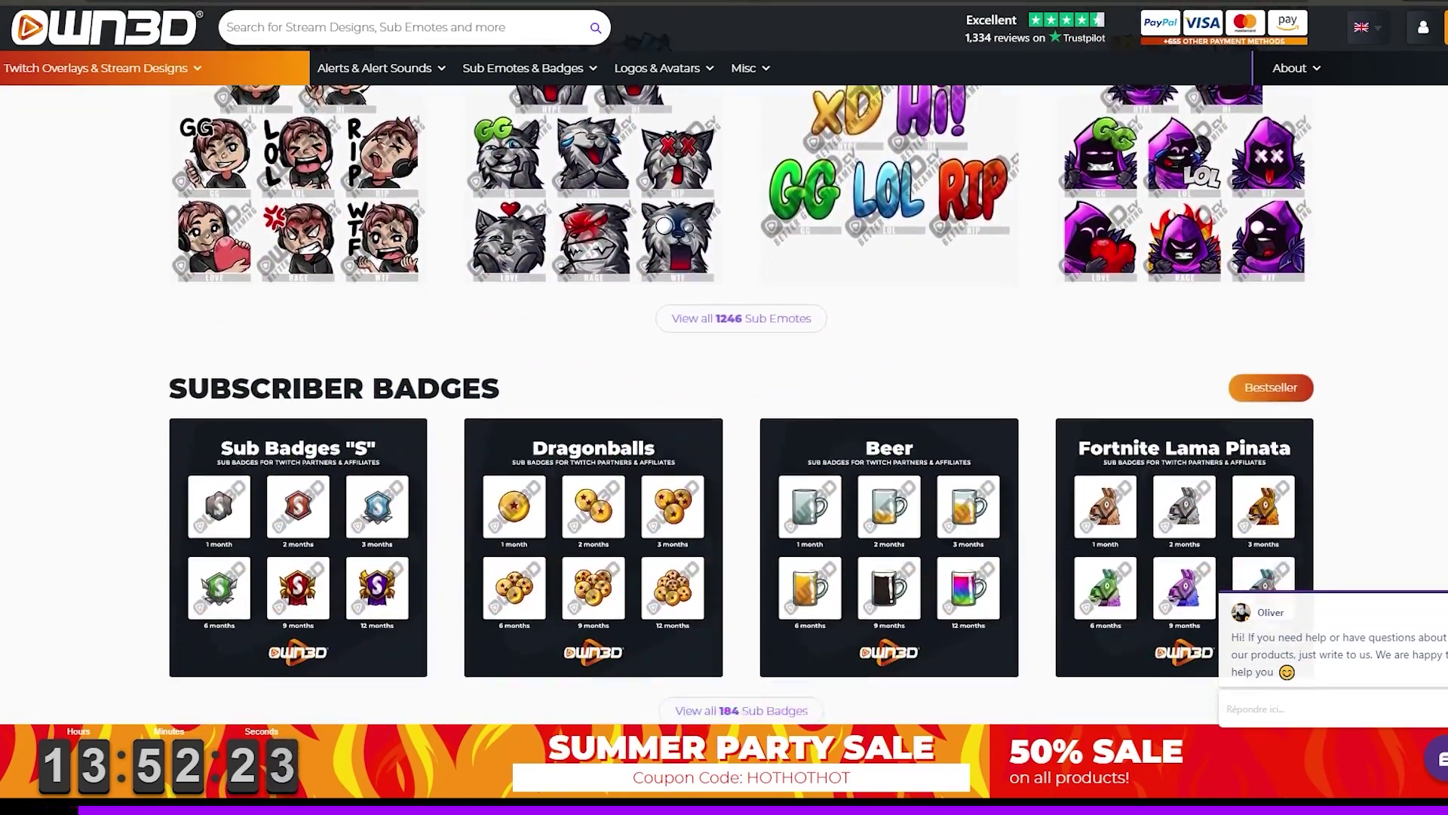
{"action": "scroll", "coordinate": [724, 399], "scroll_direction": "down", "scroll_amount": 9}
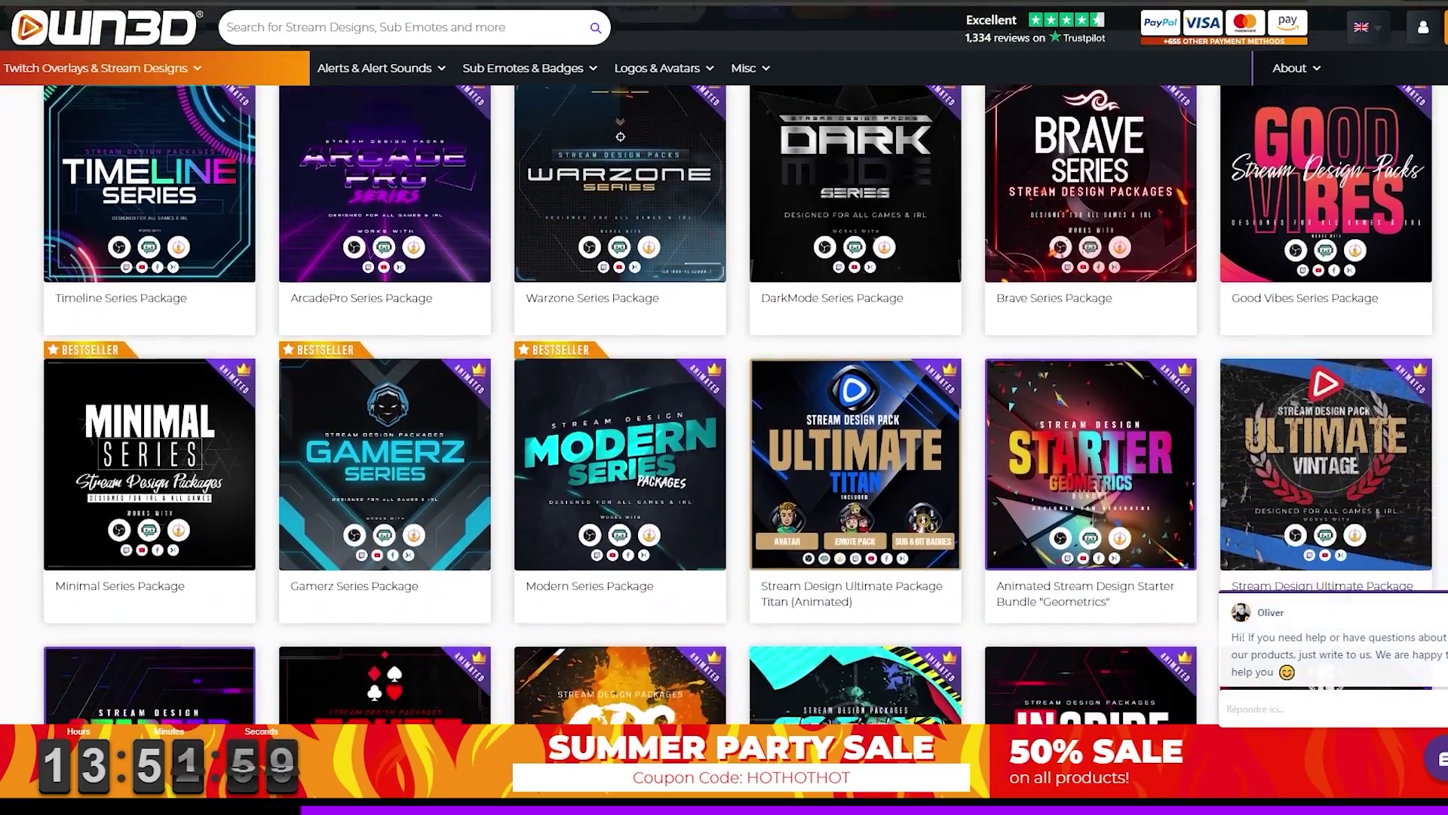
{"action": "scroll", "coordinate": [724, 407], "scroll_direction": "down", "scroll_amount": 5}
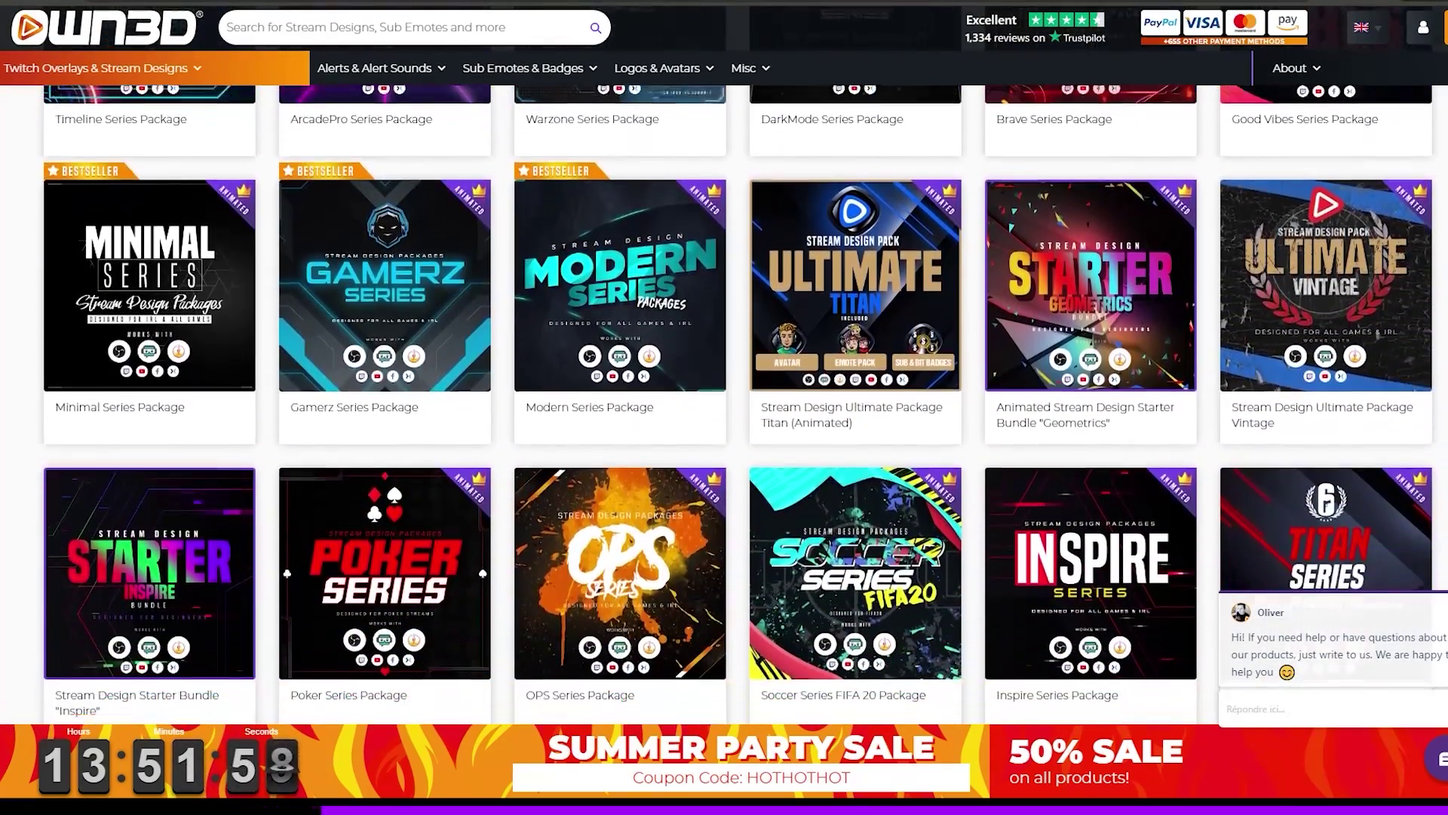
{"action": "scroll", "coordinate": [725, 407], "scroll_direction": "down", "scroll_amount": 4}
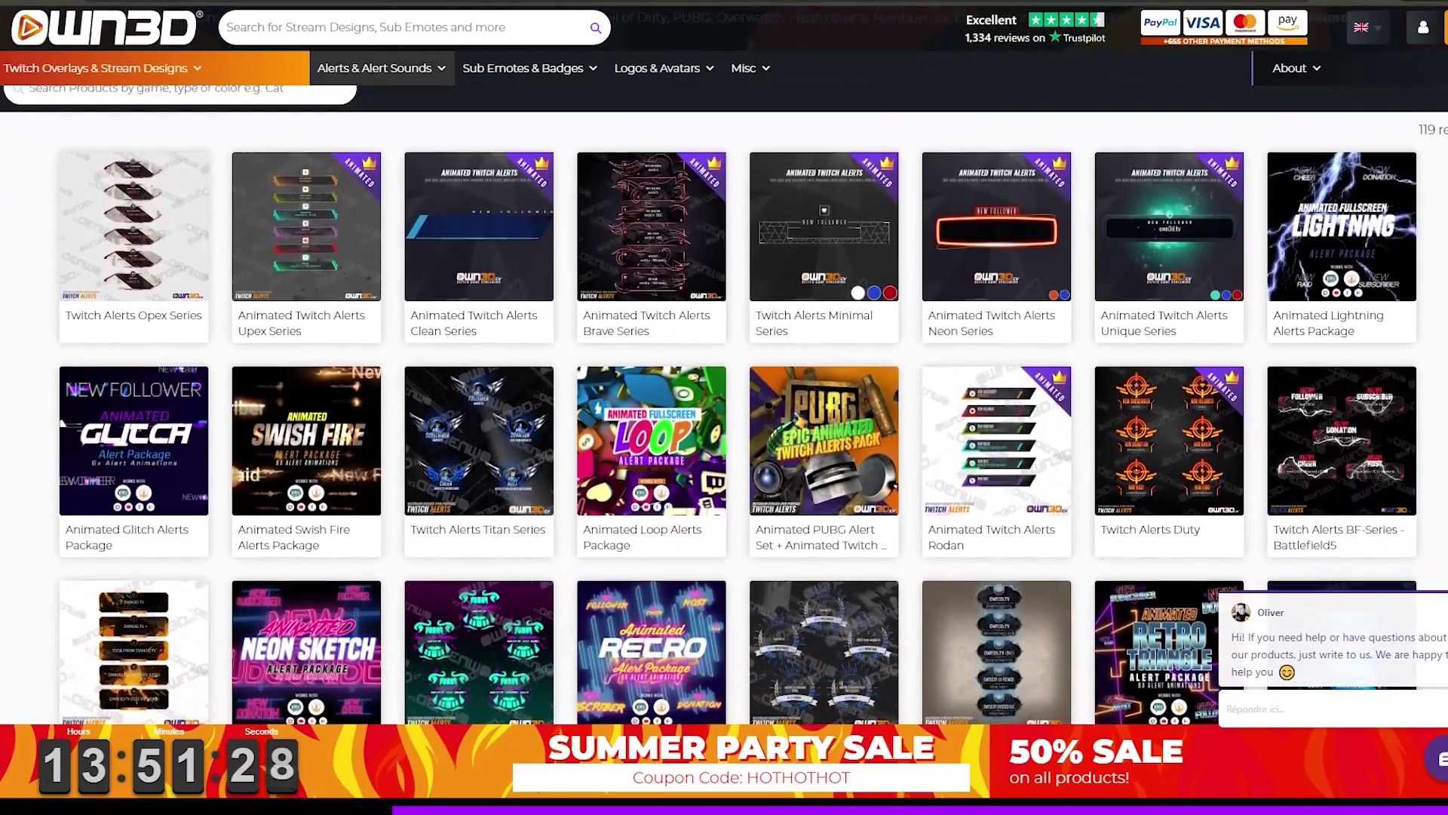
{"action": "scroll", "coordinate": [724, 407], "scroll_direction": "down", "scroll_amount": 3}
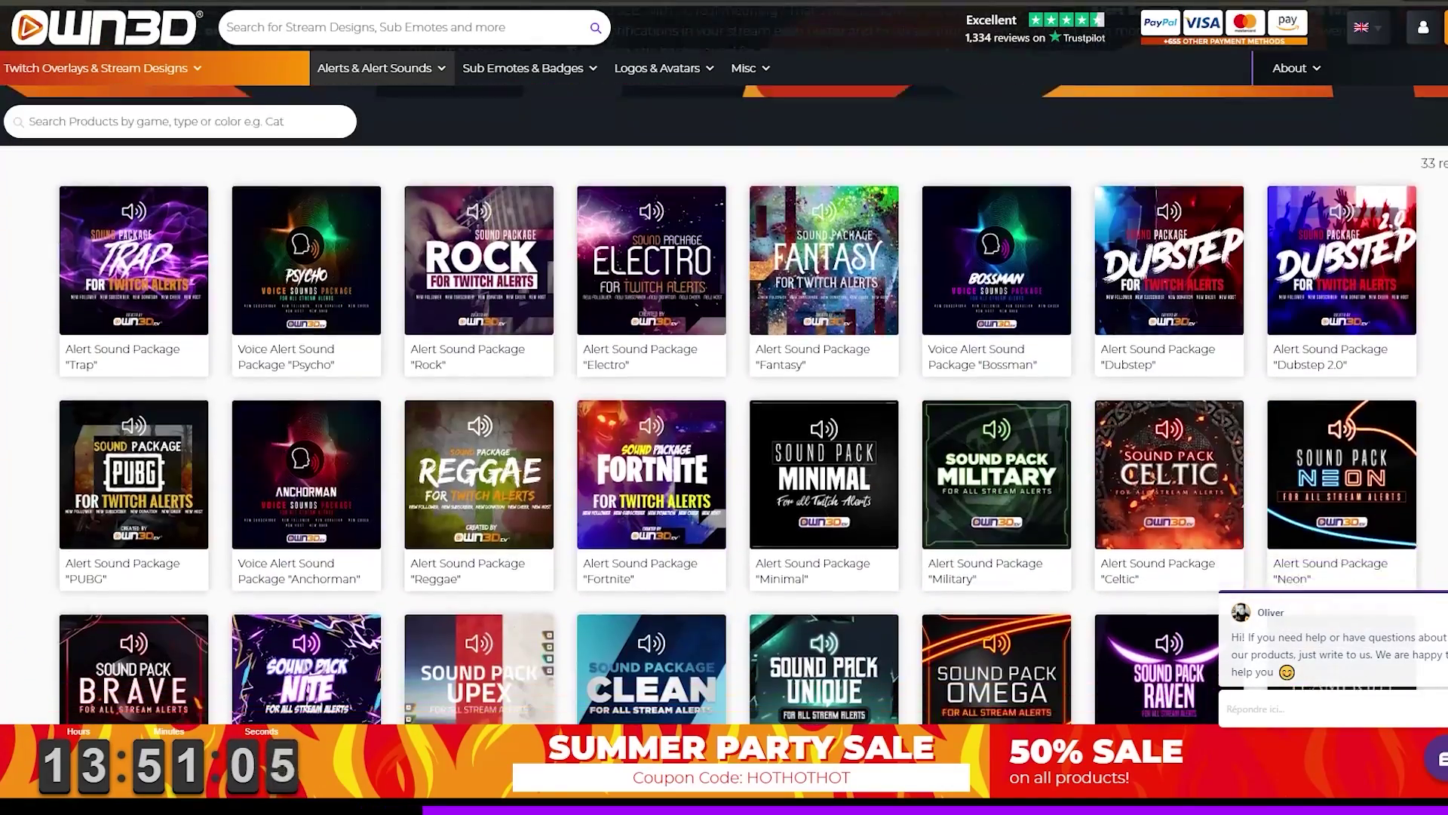
{"action": "scroll", "coordinate": [725, 407], "scroll_direction": "down", "scroll_amount": 7}
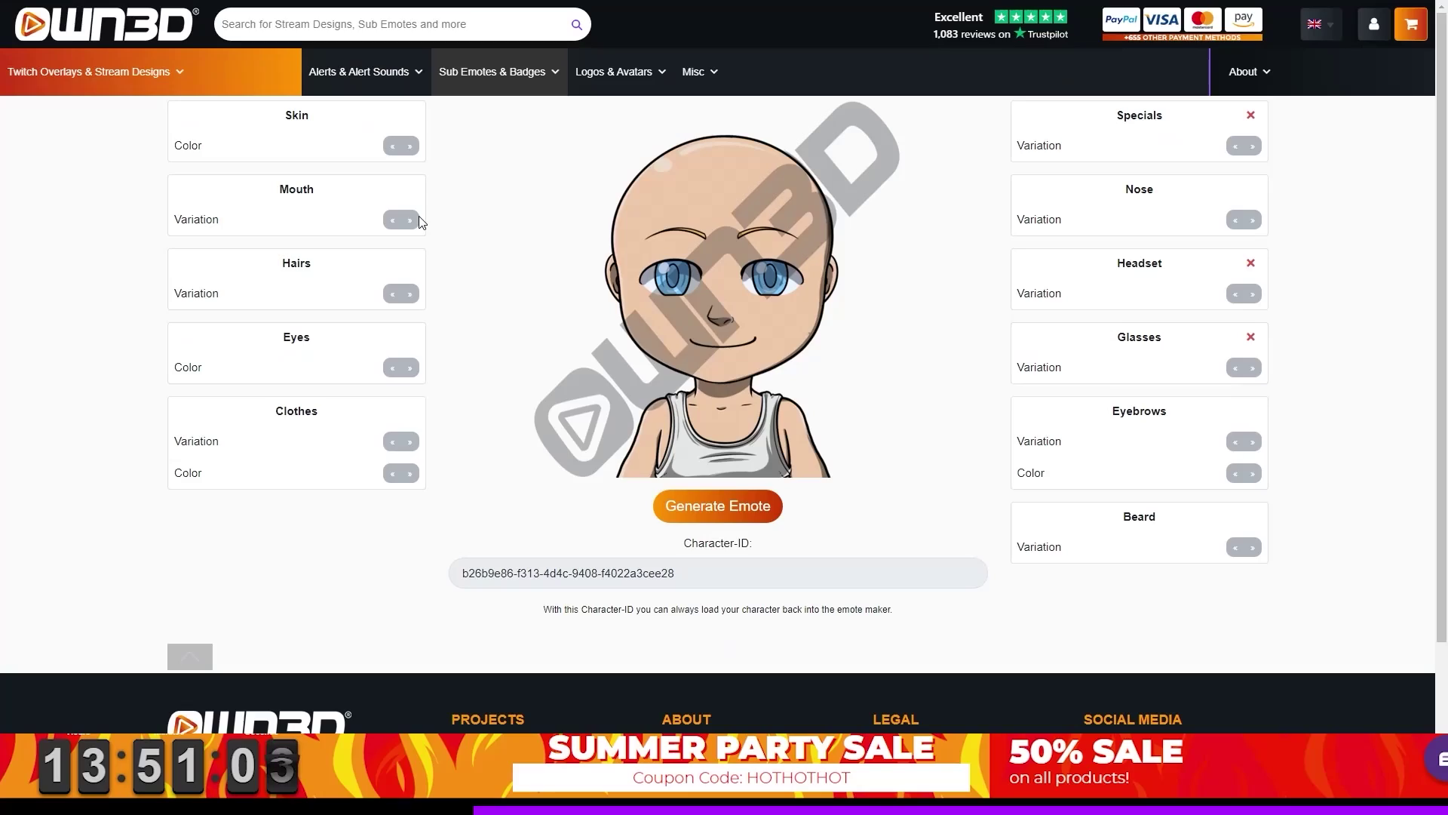
Change the avatar's hairstyle and another feature, then generate its emote pack.
{"action": "left_click", "coordinate": [409, 294]}
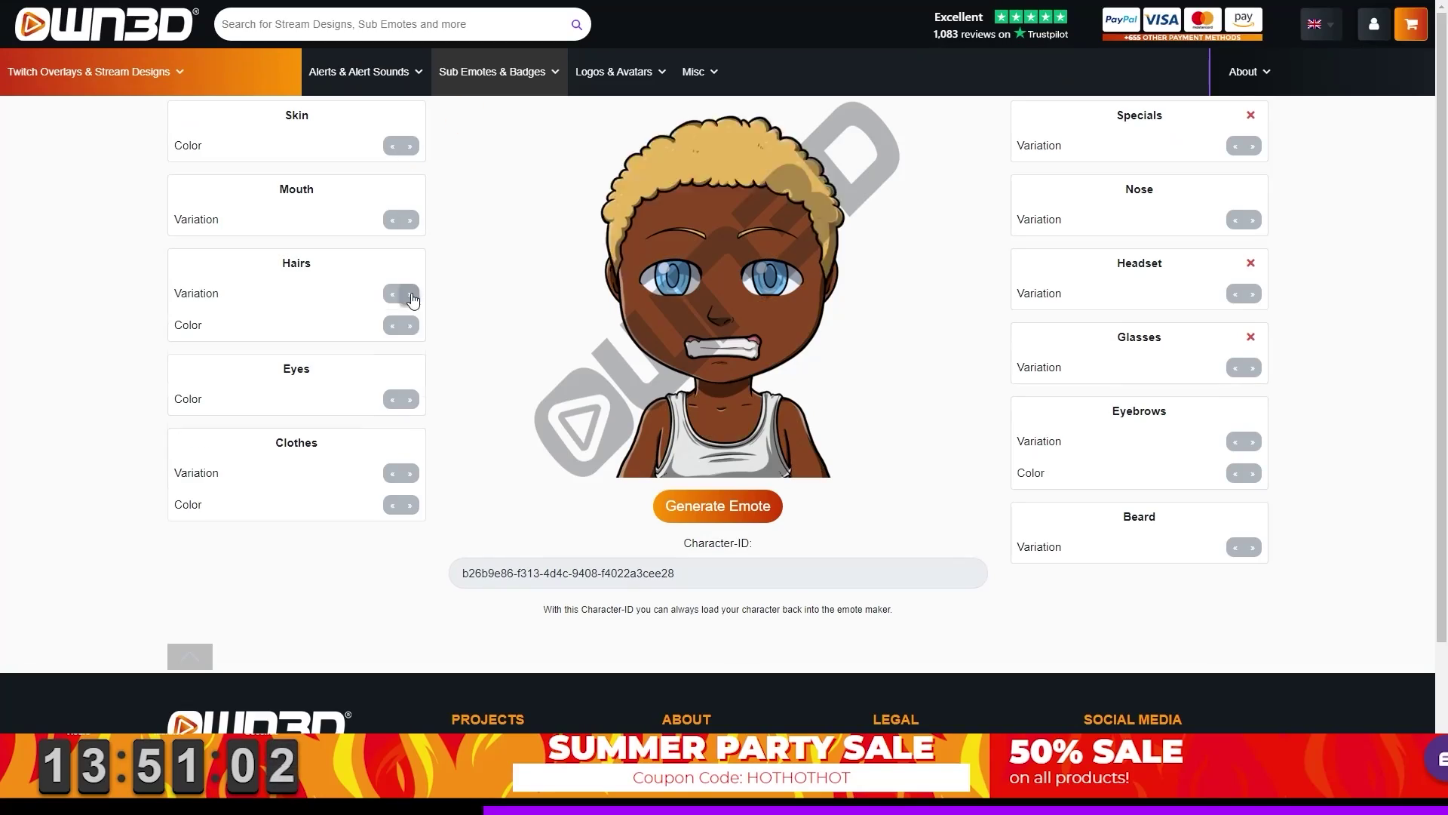
{"action": "left_click", "coordinate": [410, 505]}
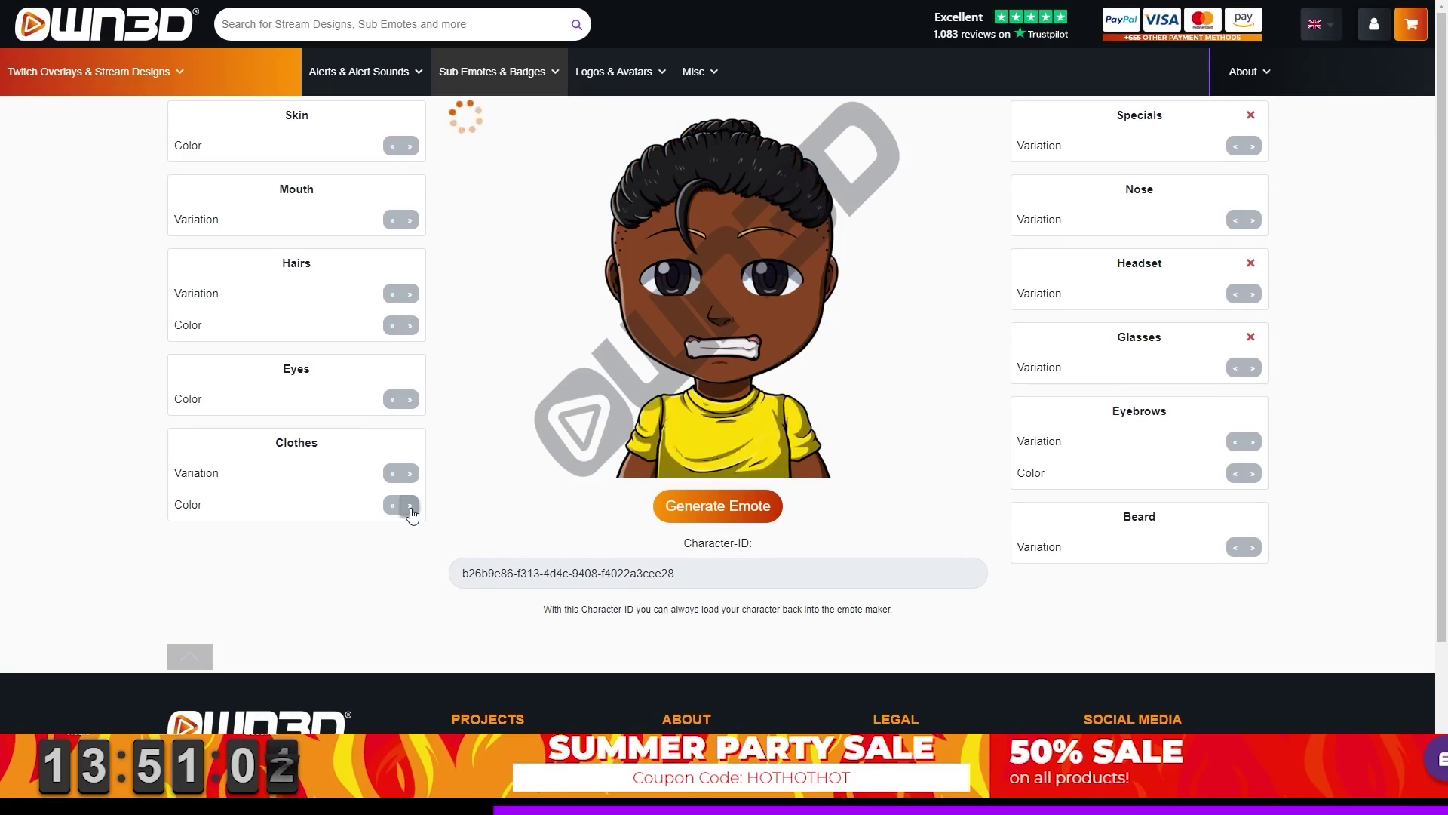
{"action": "left_click", "coordinate": [717, 518]}
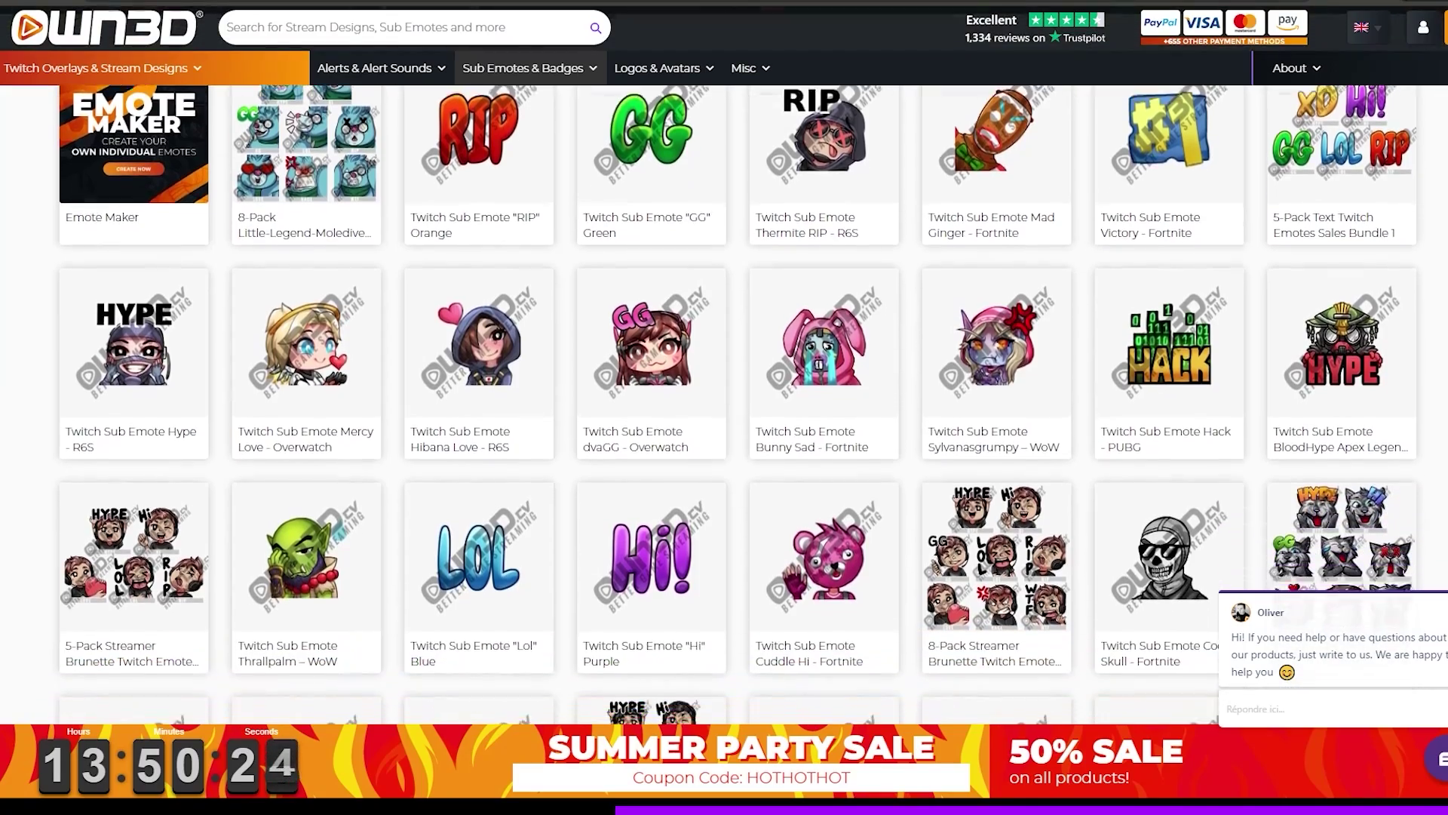
Scroll through the OWN3D stream overlay and YouTube banner designs to the video template editor.
{"action": "scroll", "coordinate": [724, 407], "scroll_direction": "down", "scroll_amount": 4}
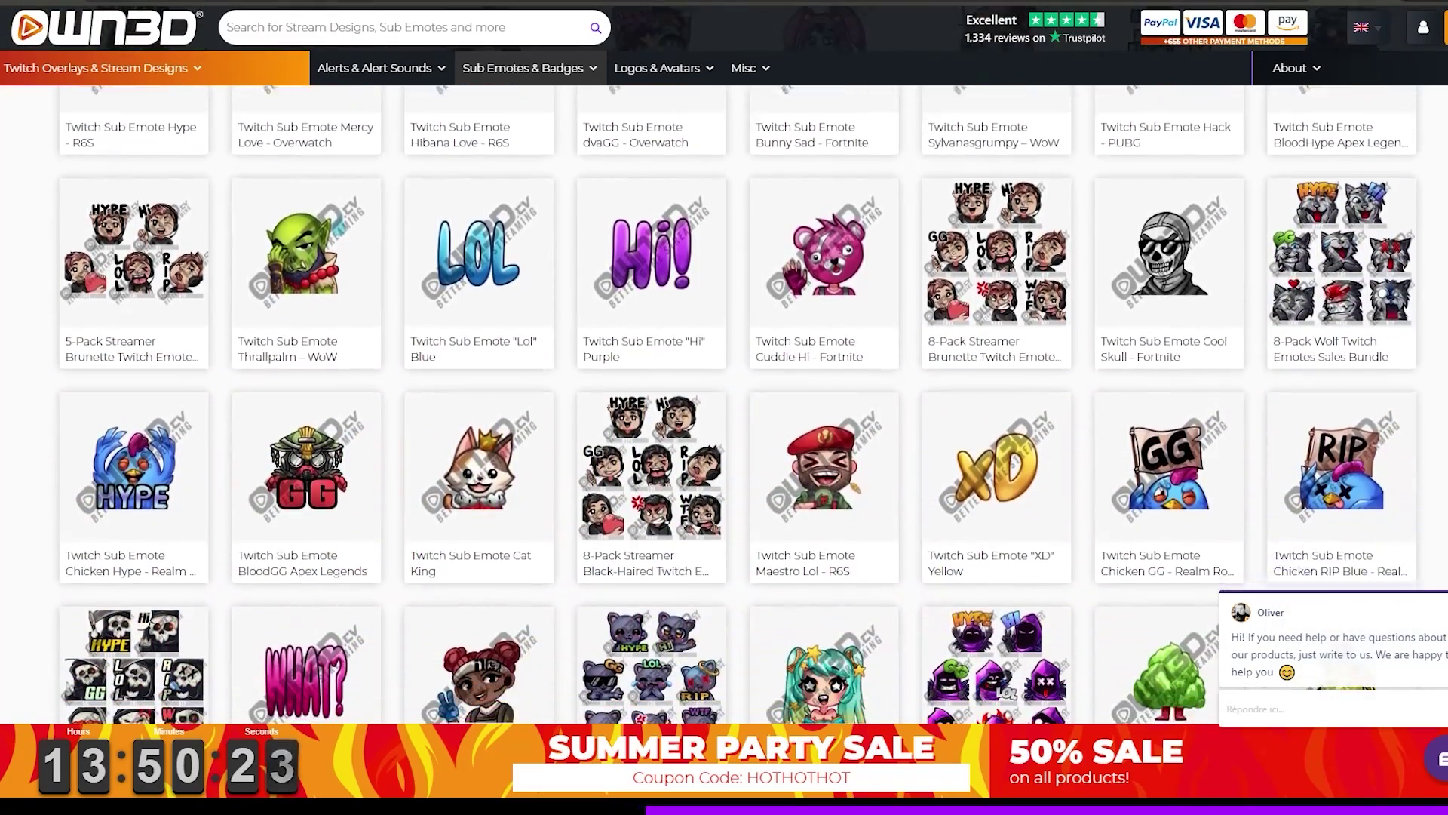
{"action": "scroll", "coordinate": [724, 407], "scroll_direction": "down", "scroll_amount": 5}
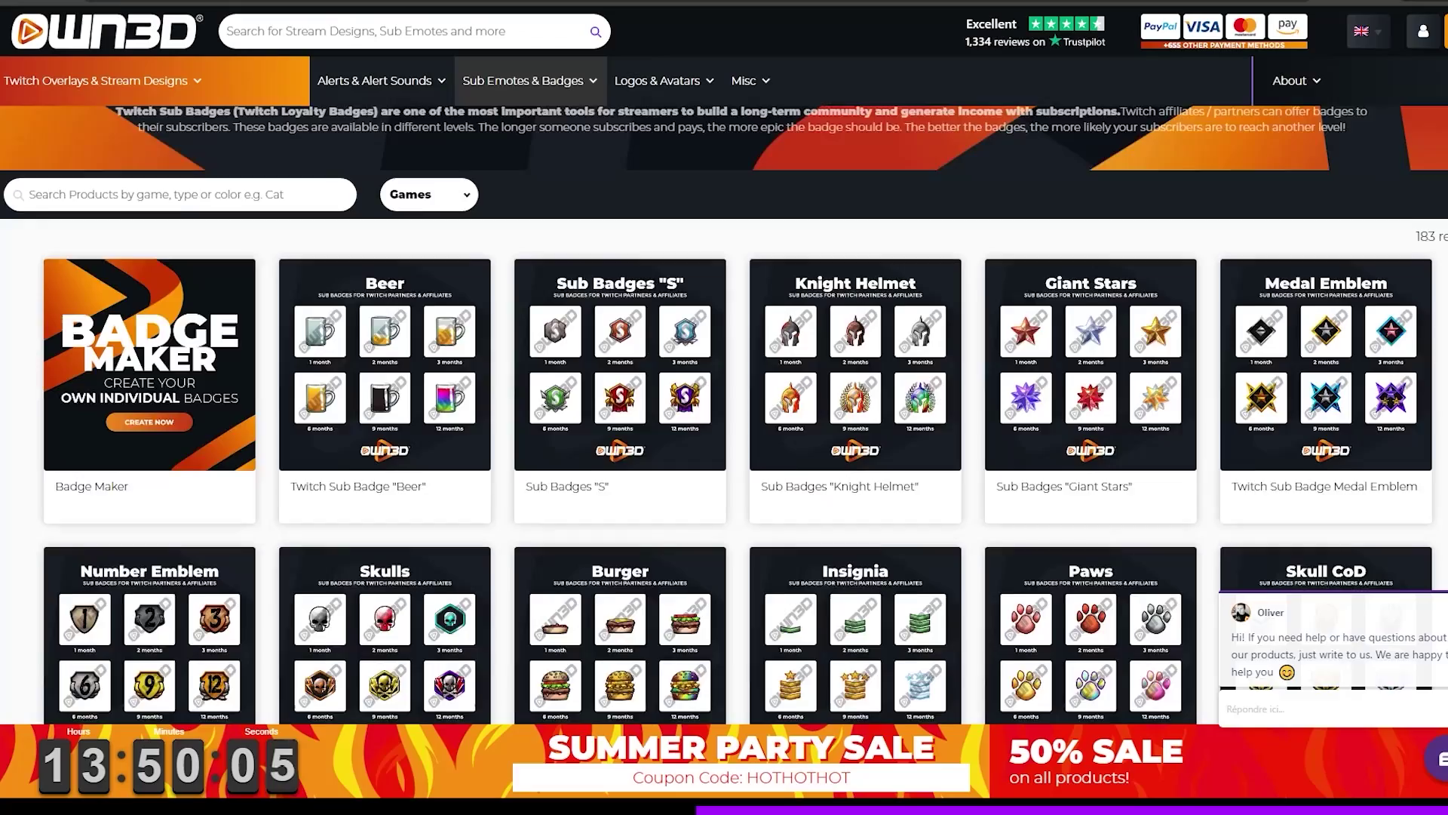
{"action": "scroll", "coordinate": [724, 407], "scroll_direction": "down", "scroll_amount": 3}
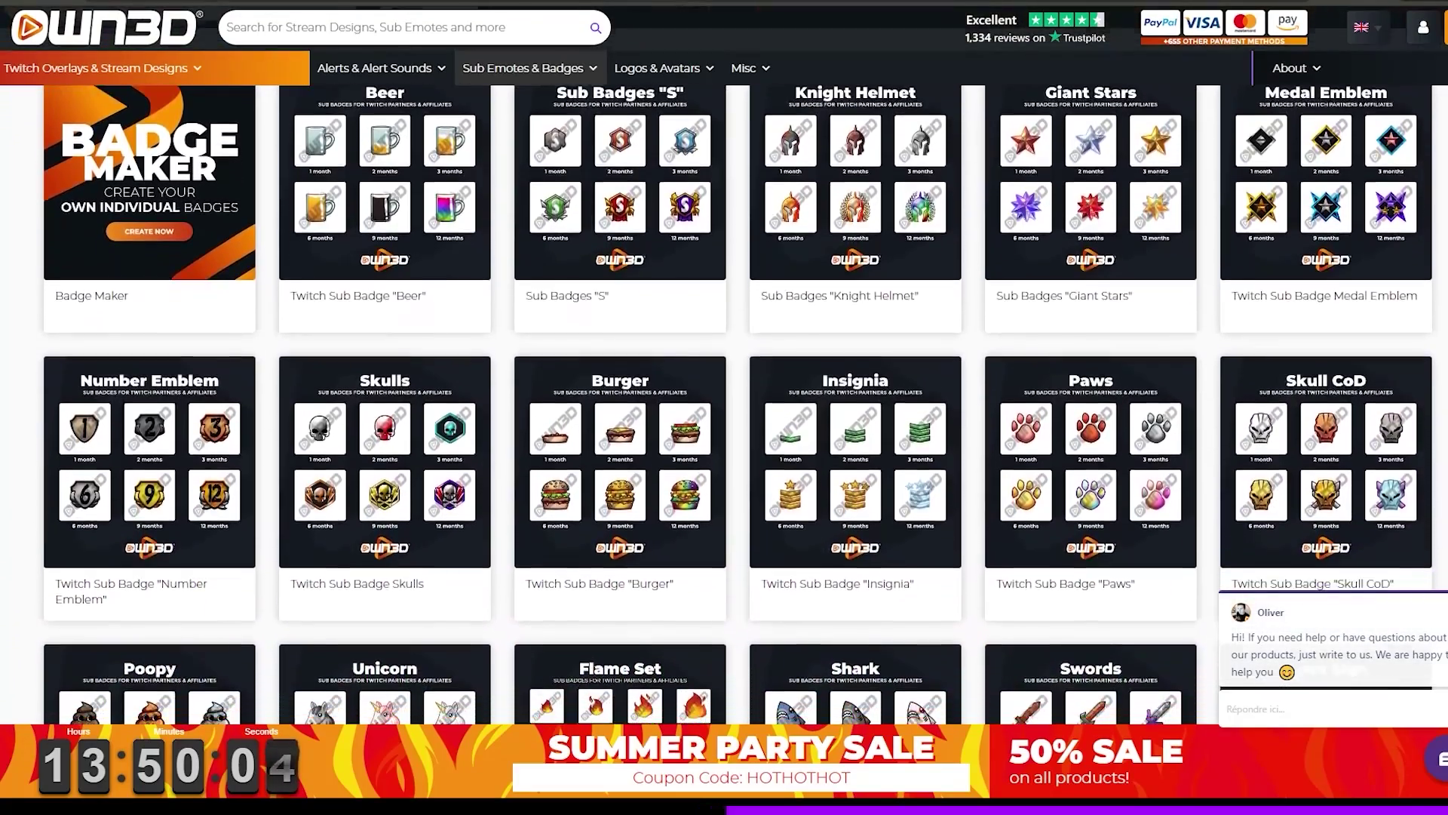
{"action": "scroll", "coordinate": [725, 408], "scroll_direction": "down", "scroll_amount": 4}
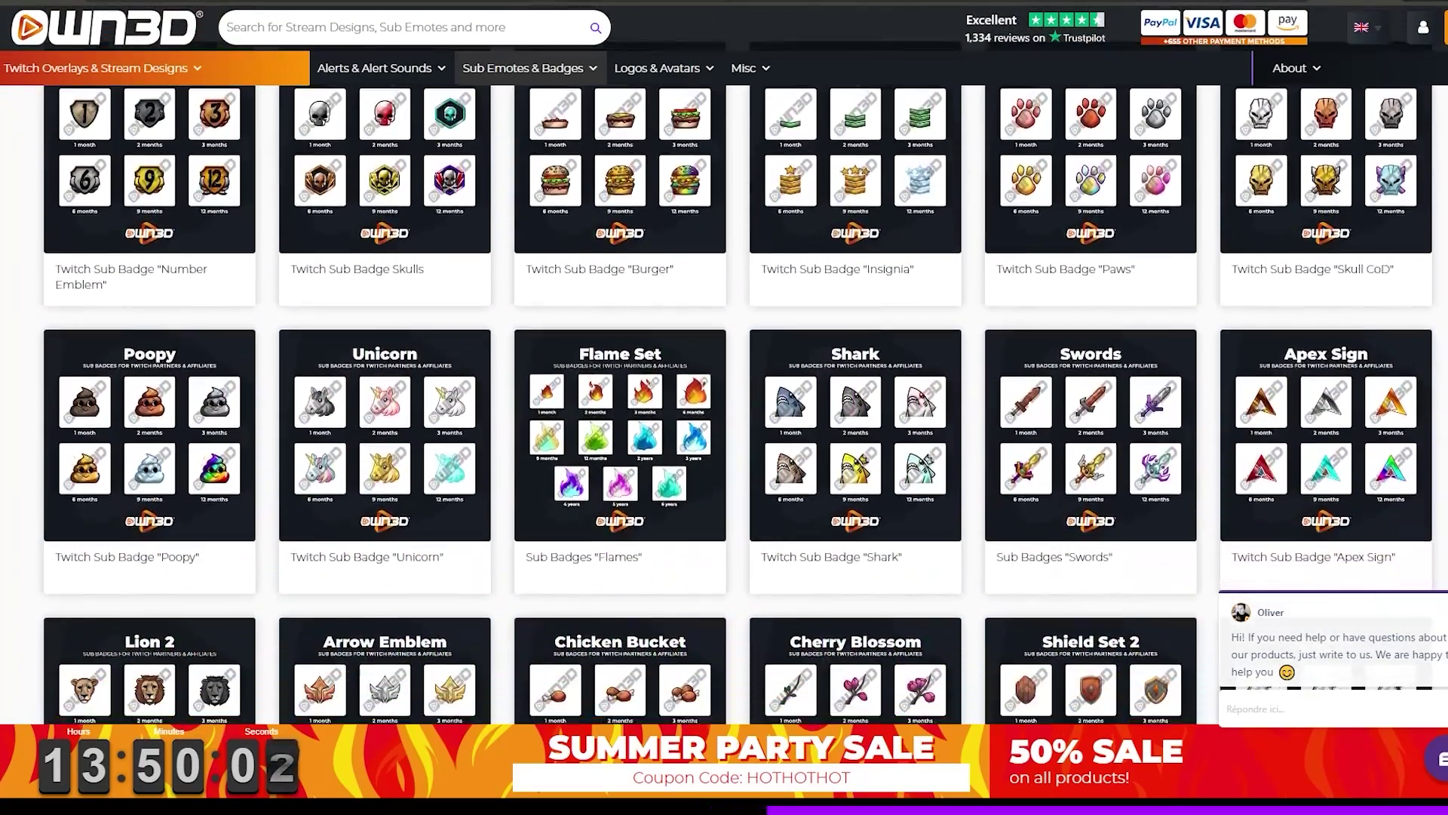
{"action": "scroll", "coordinate": [724, 407], "scroll_direction": "down", "scroll_amount": 2}
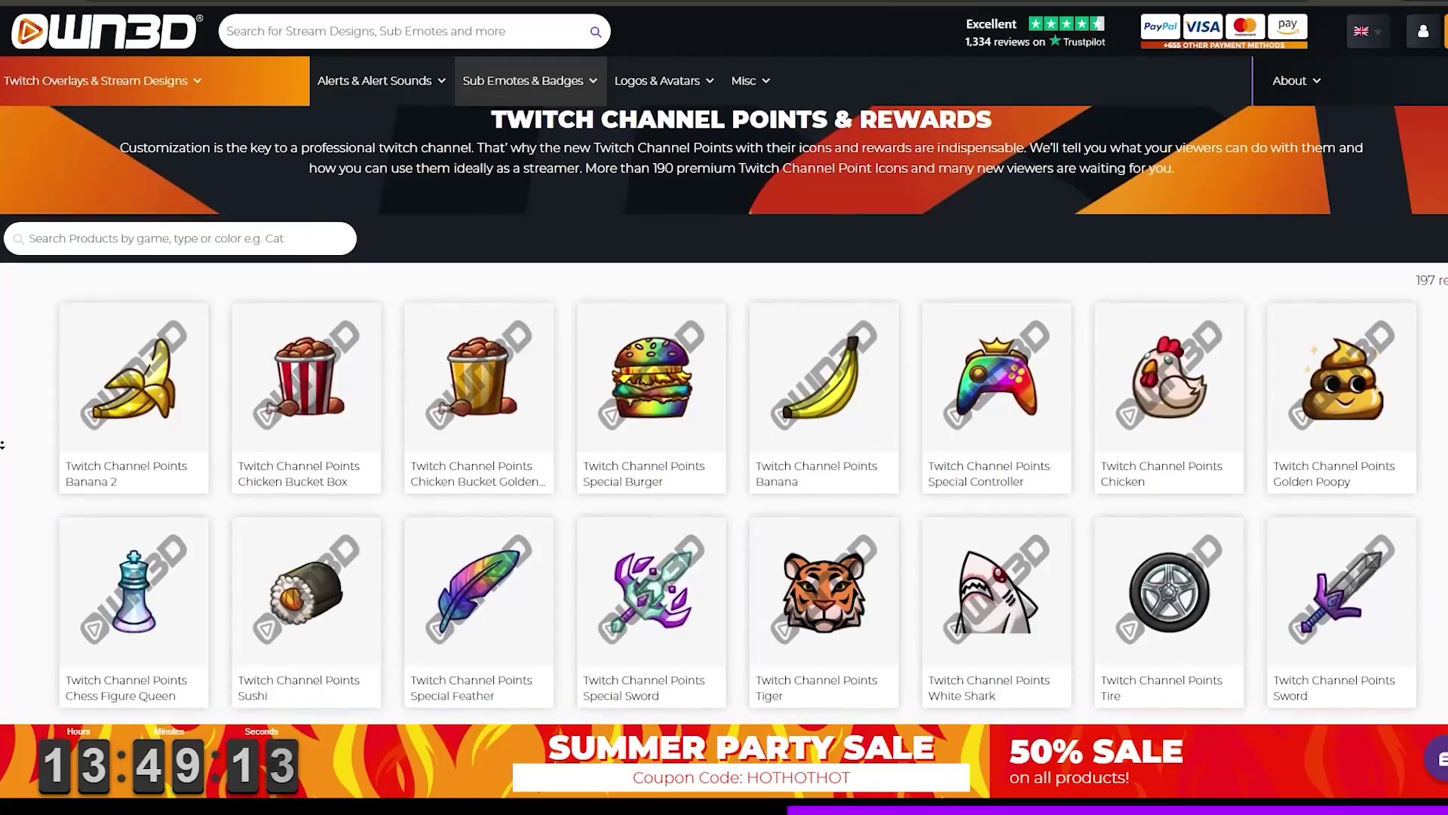
{"action": "scroll", "coordinate": [724, 407], "scroll_direction": "down", "scroll_amount": 2}
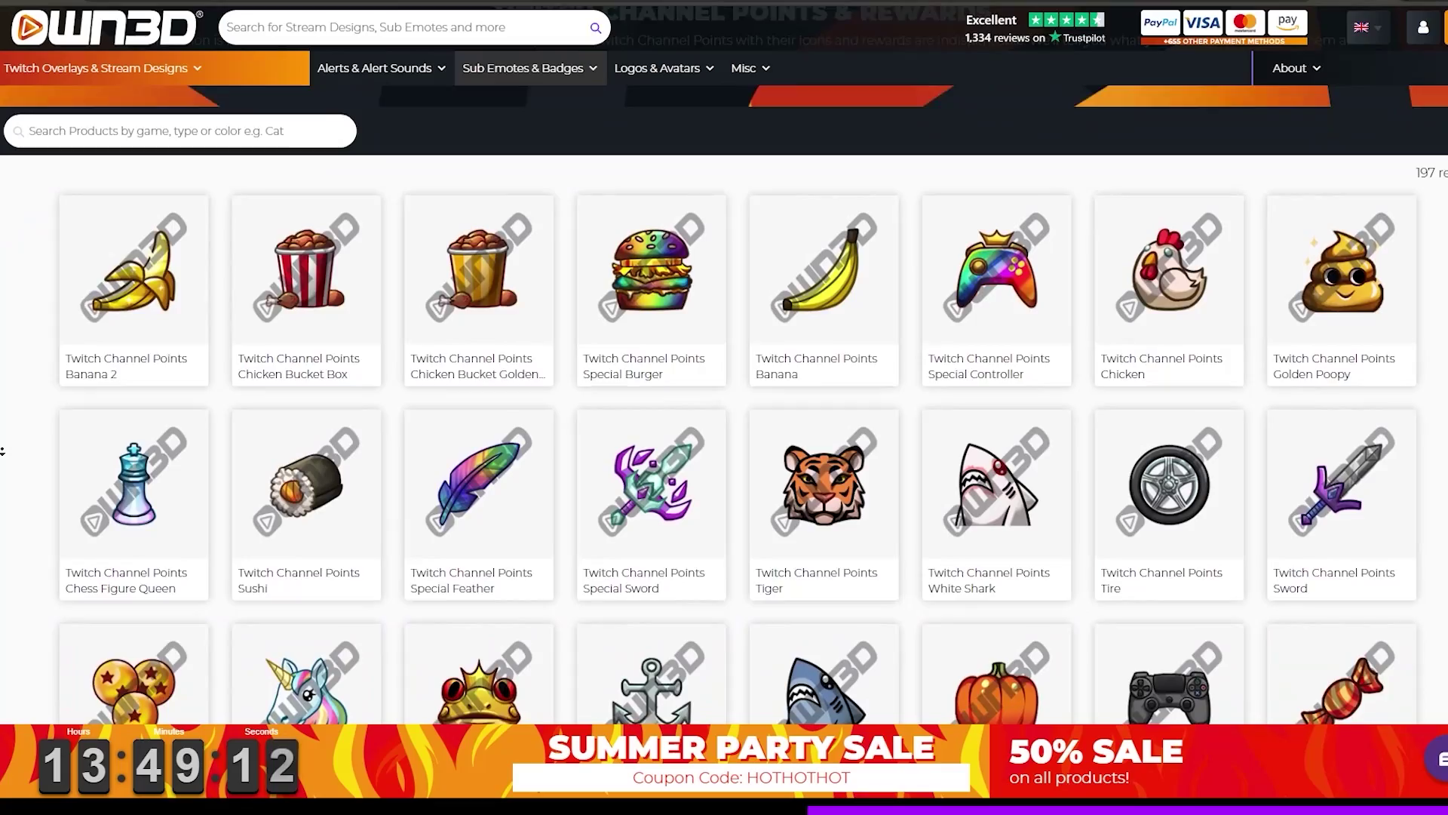
{"action": "scroll", "coordinate": [2, 452], "scroll_direction": "down", "scroll_amount": 2}
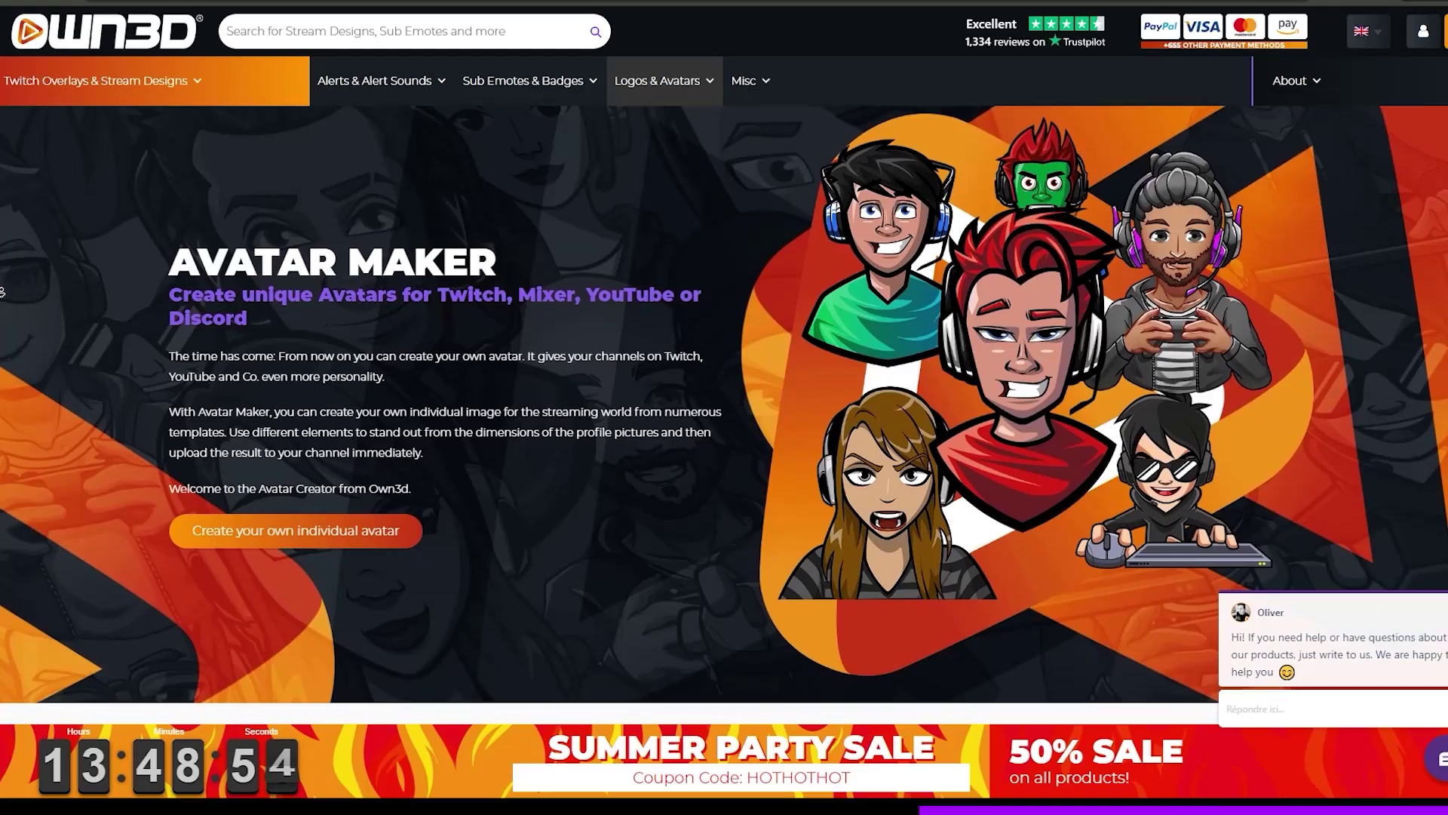
{"action": "scroll", "coordinate": [2, 292], "scroll_direction": "down", "scroll_amount": 1}
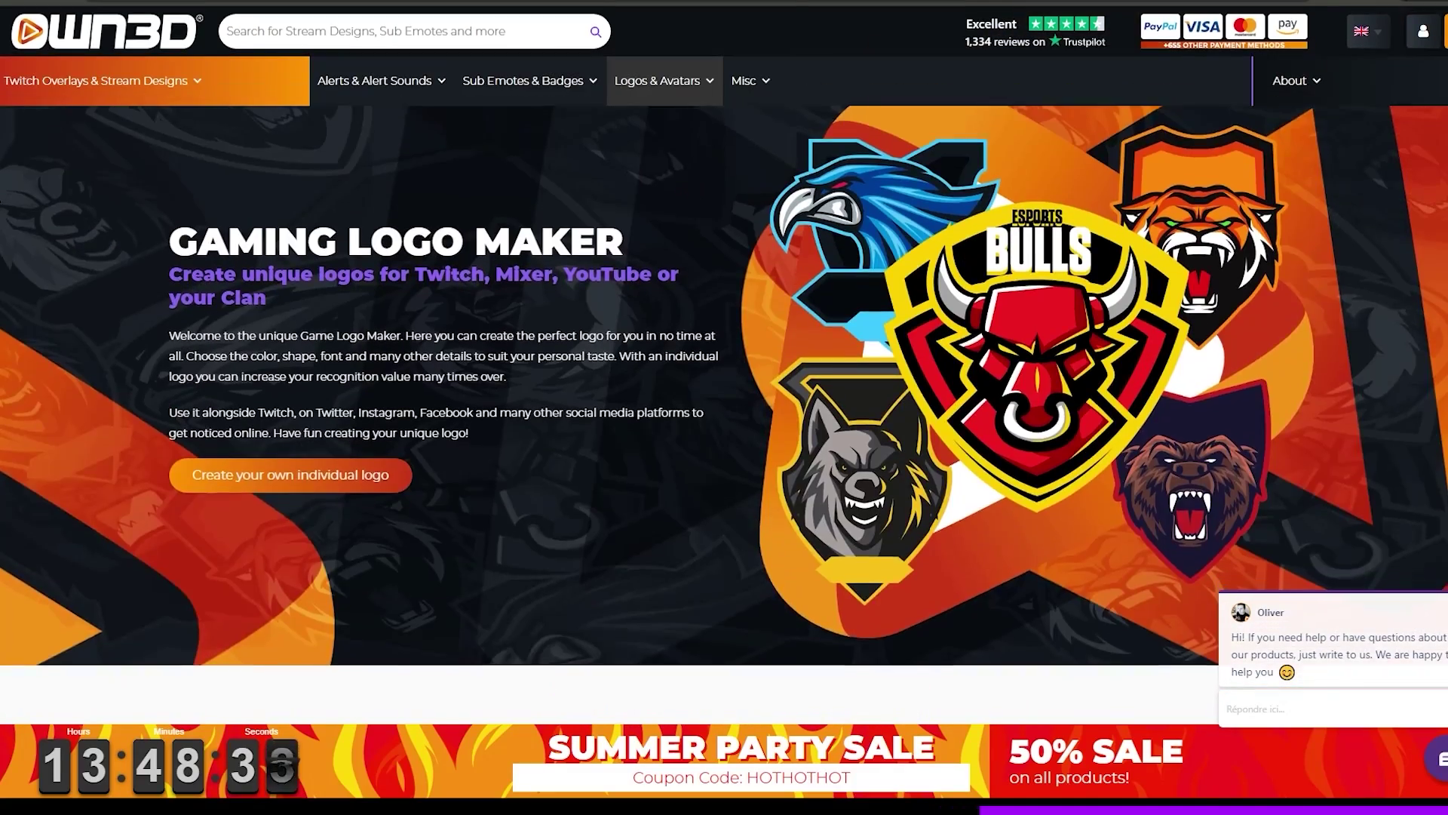
{"action": "scroll", "coordinate": [2, 292], "scroll_direction": "down", "scroll_amount": 1}
{"action": "scroll", "coordinate": [724, 407], "scroll_direction": "down", "scroll_amount": 4}
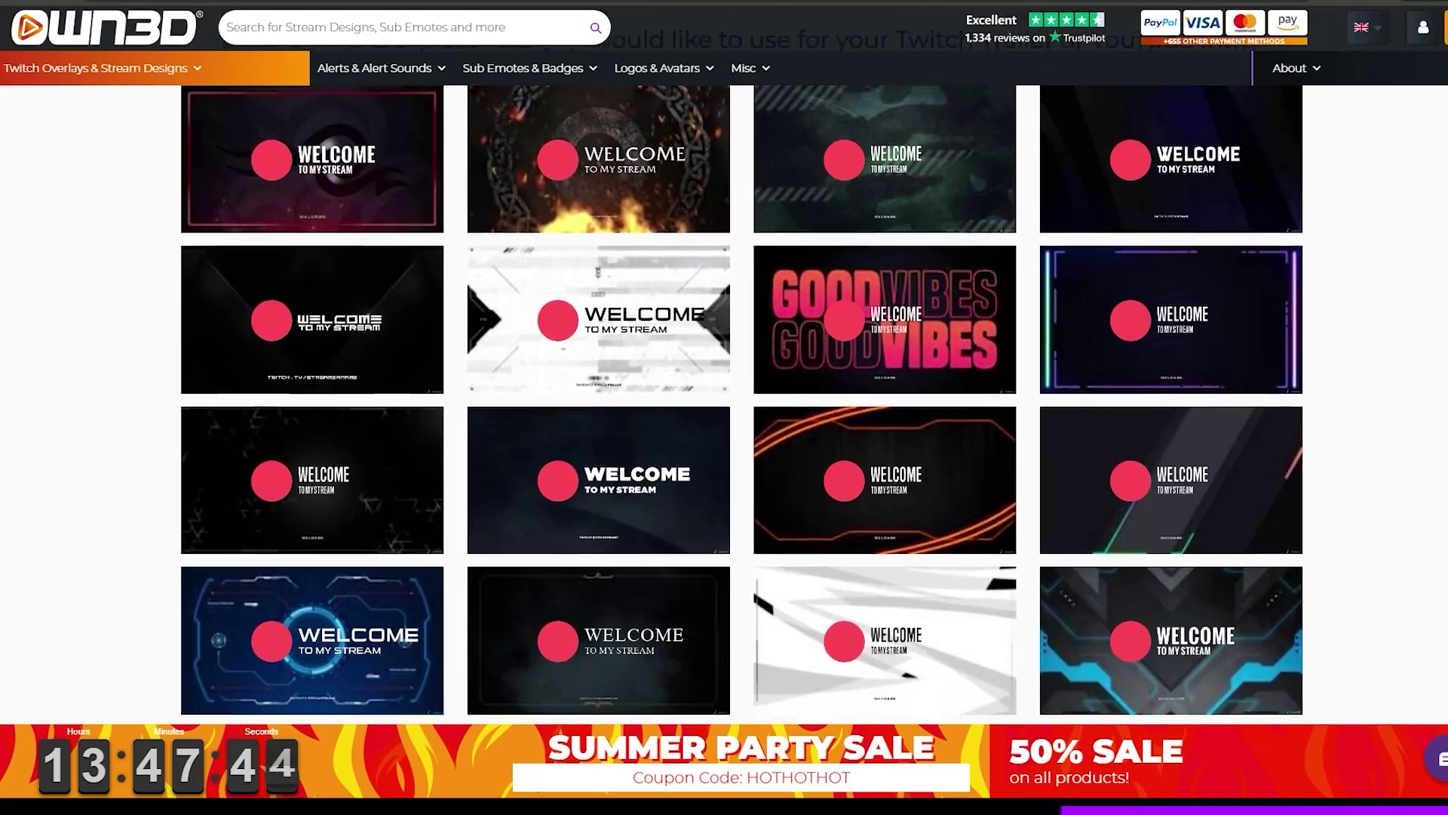
{"action": "scroll", "coordinate": [724, 407], "scroll_direction": "down", "scroll_amount": 2}
{"action": "scroll", "coordinate": [724, 407], "scroll_direction": "down", "scroll_amount": 6}
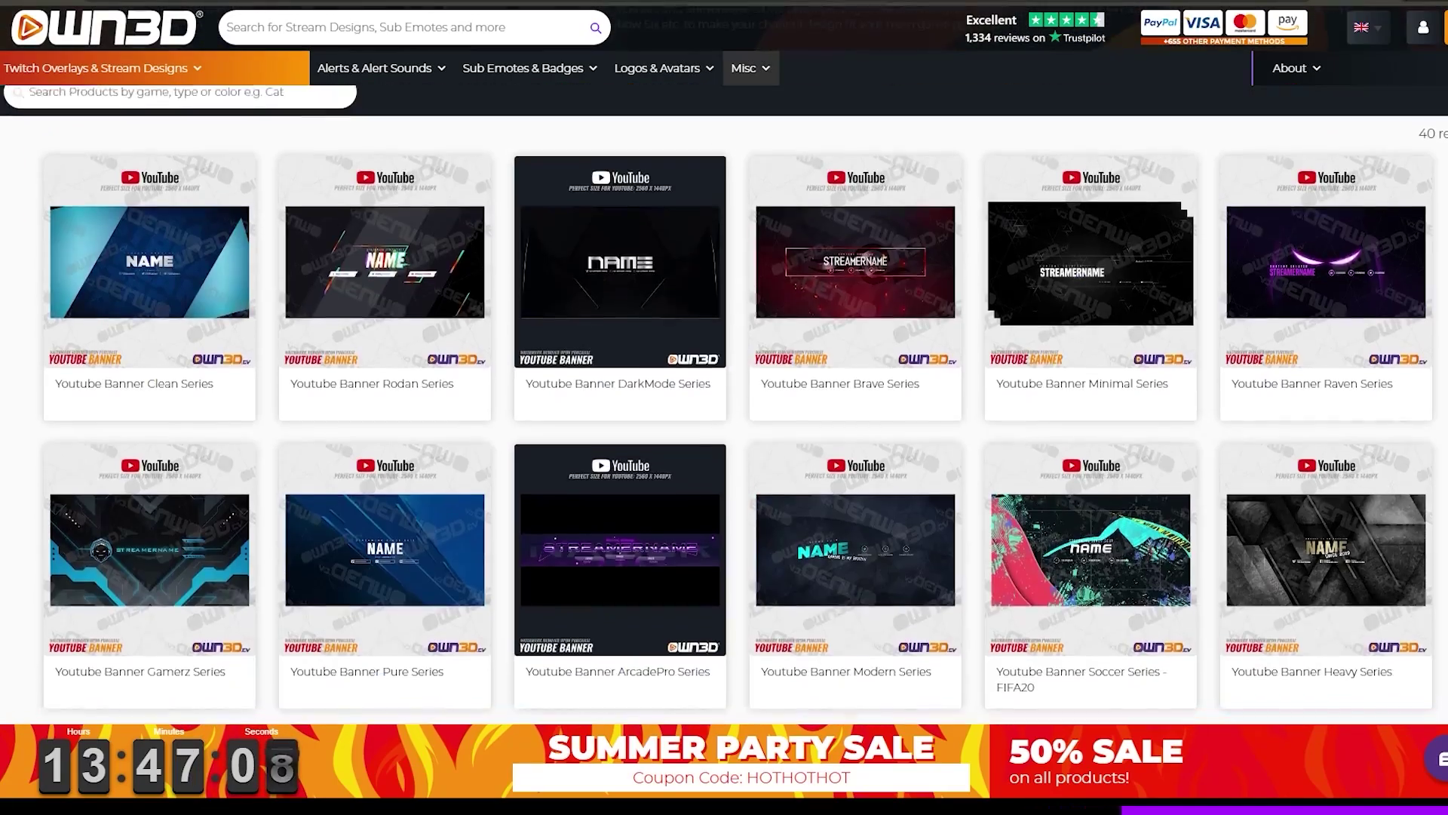
{"action": "scroll", "coordinate": [725, 407], "scroll_direction": "down", "scroll_amount": 4}
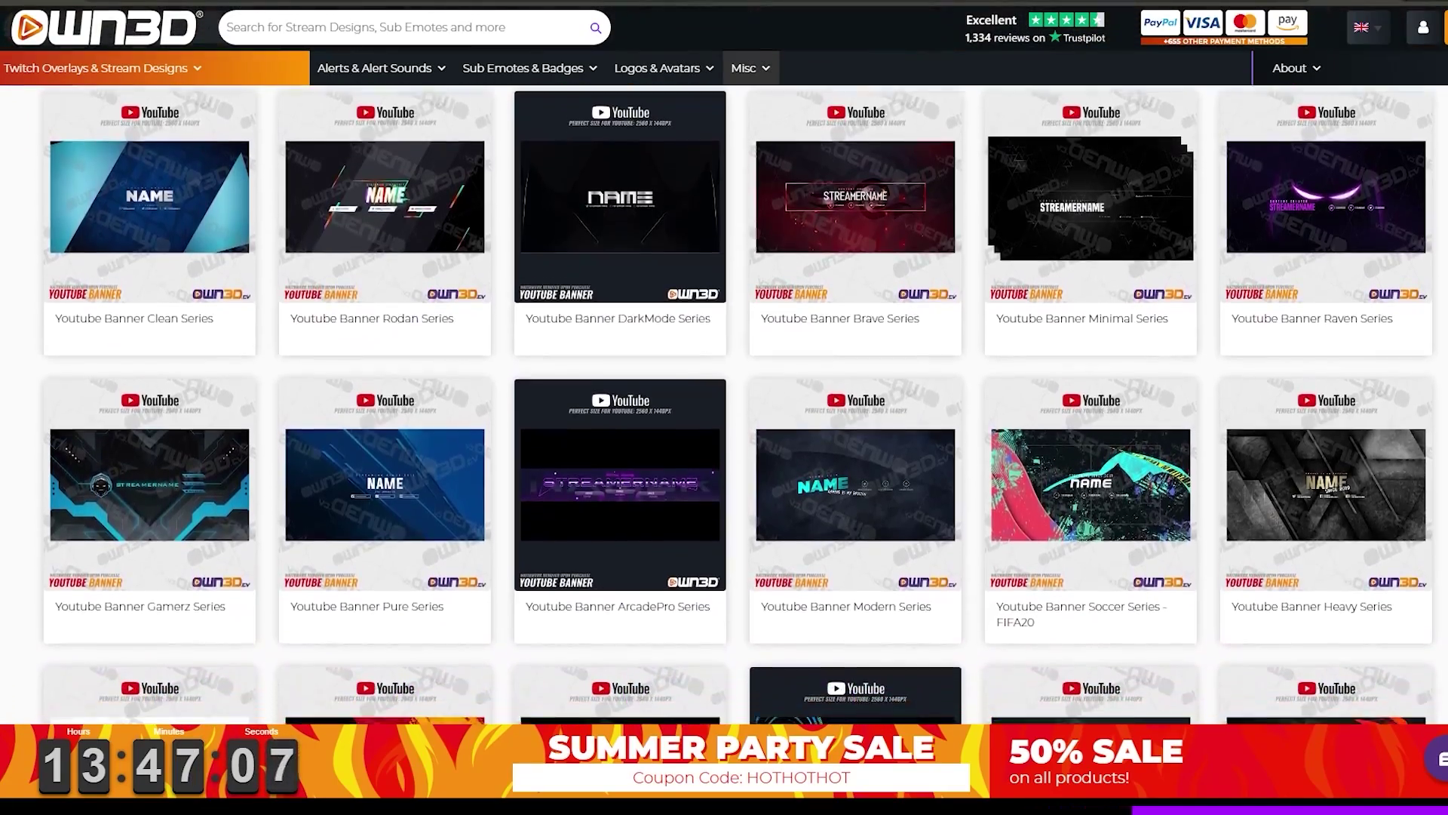
{"action": "scroll", "coordinate": [724, 407], "scroll_direction": "down", "scroll_amount": 4}
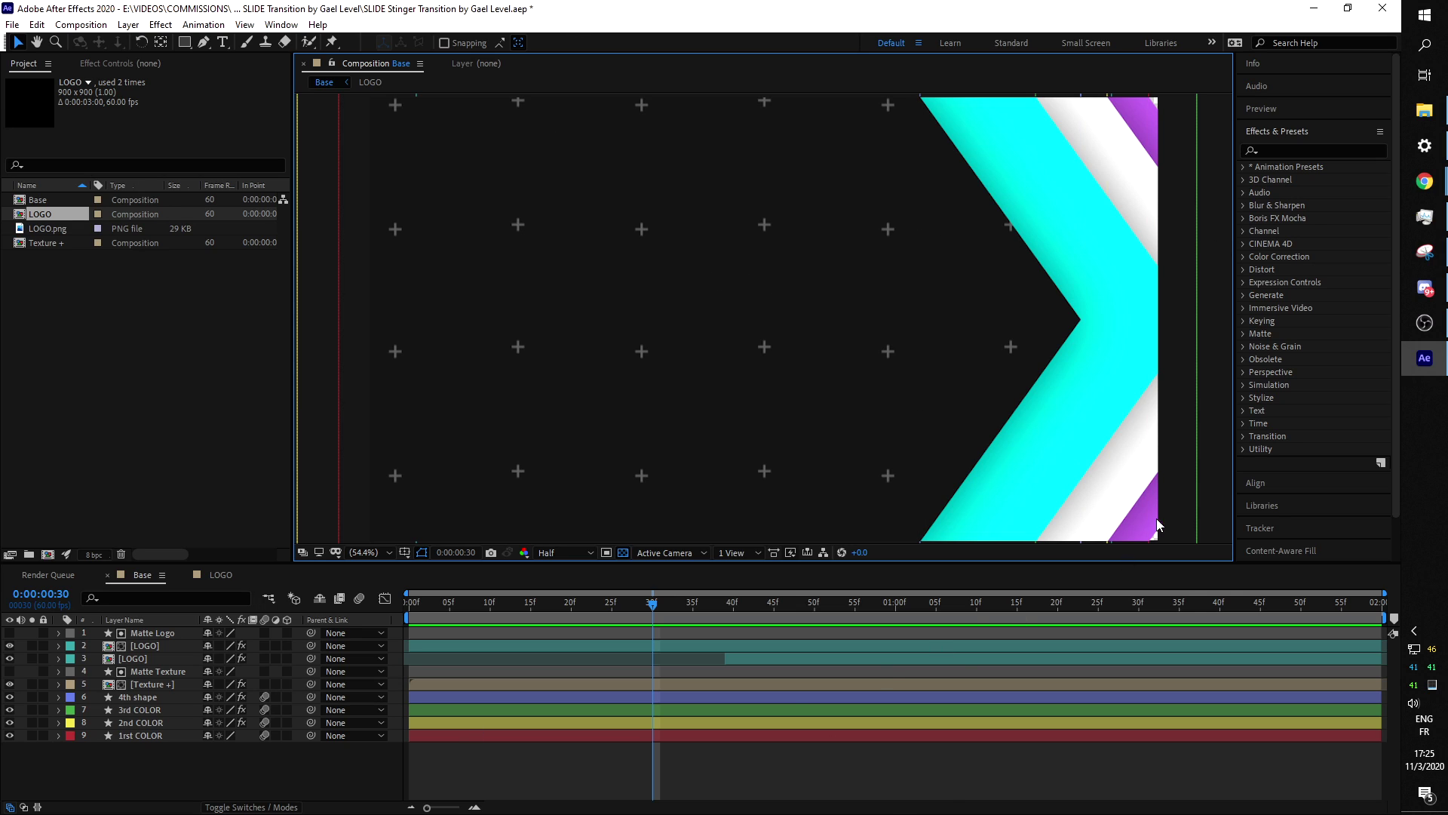
Scrub through the chevron frames of the Base comp and select the [LOGO] layer.
{"action": "left_click_drag", "start_coordinate": [657, 612], "coordinate": [709, 601]}
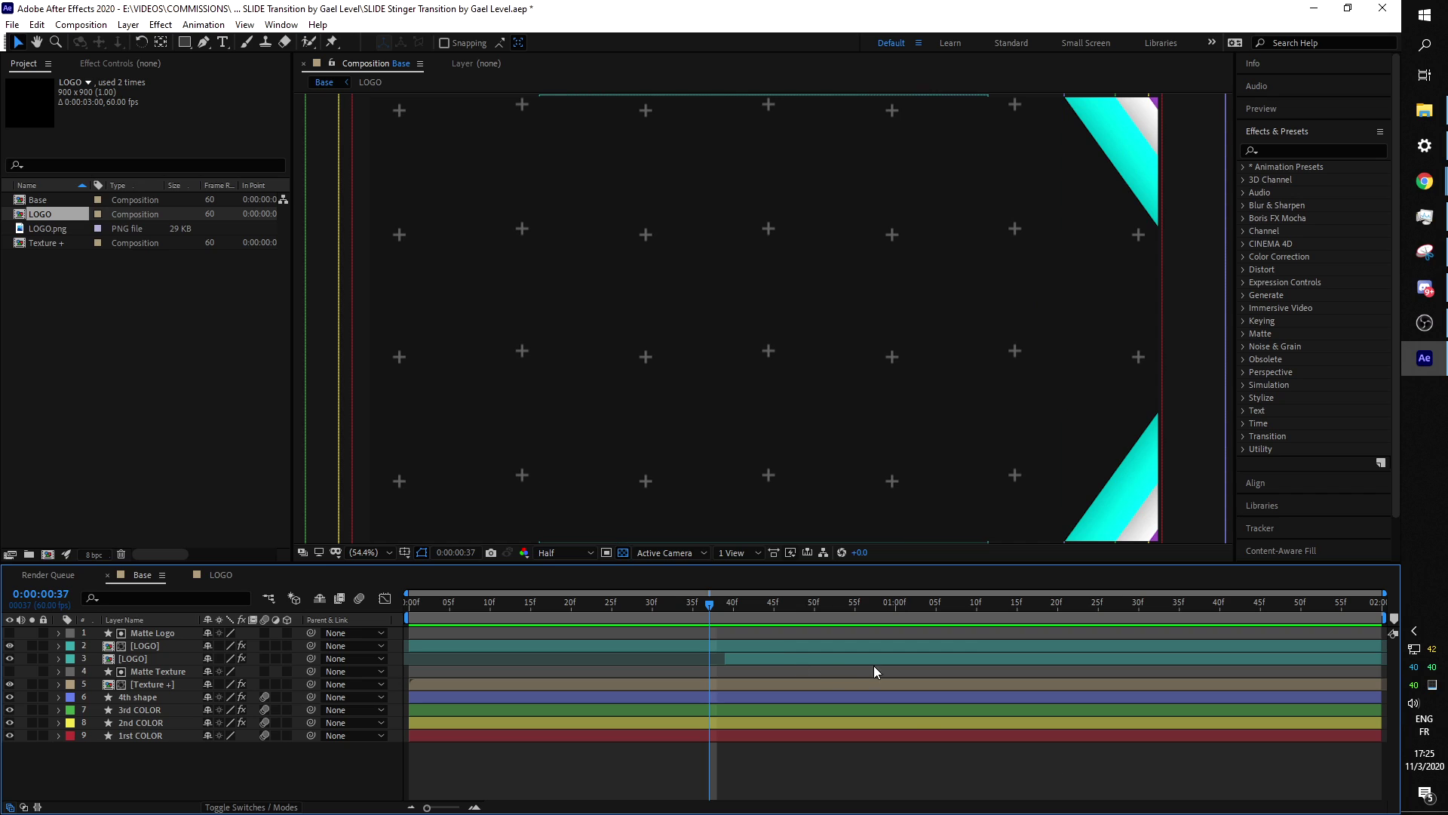
{"action": "left_click", "coordinate": [139, 663]}
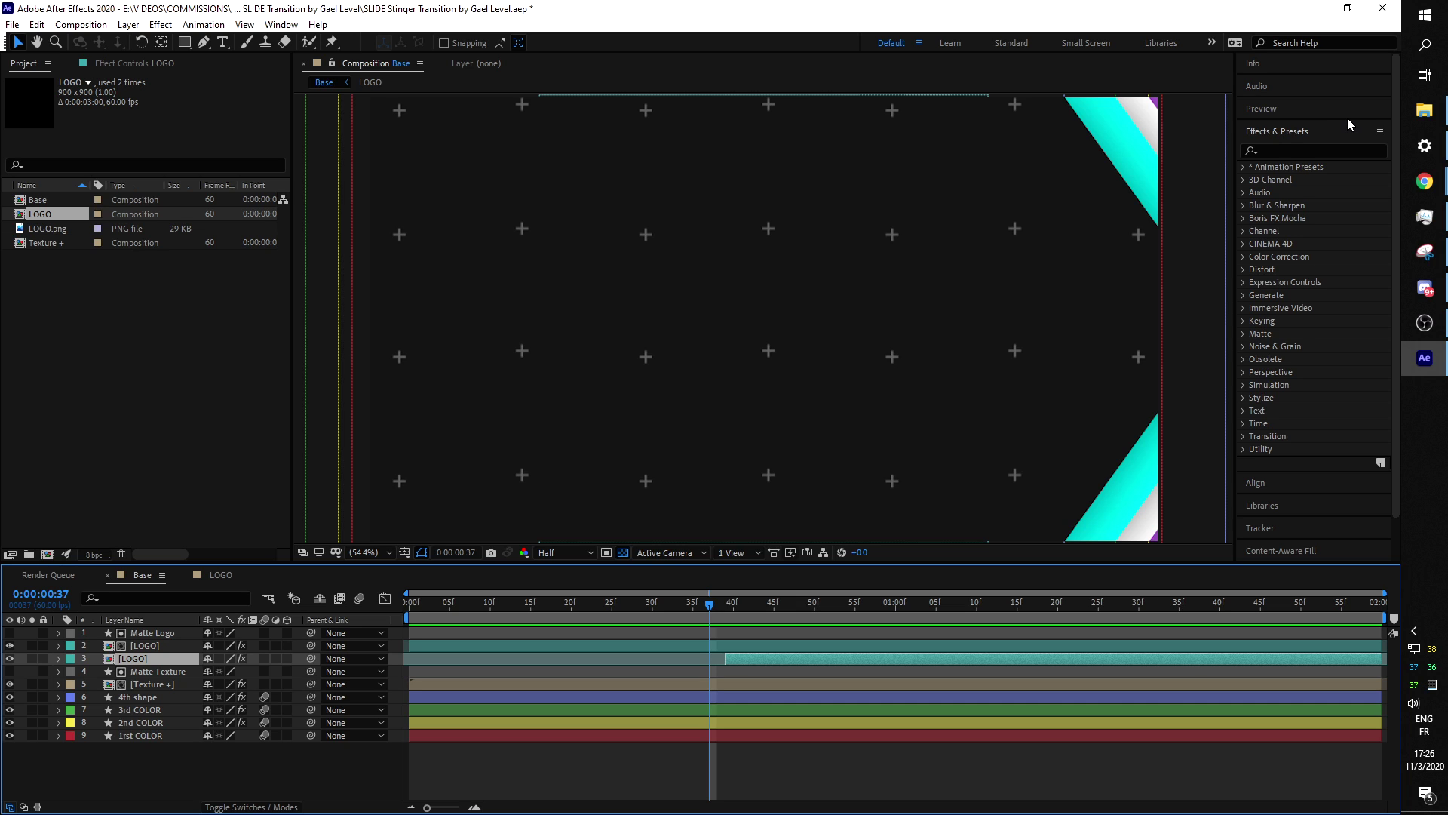
{"action": "left_click", "coordinate": [1424, 110]}
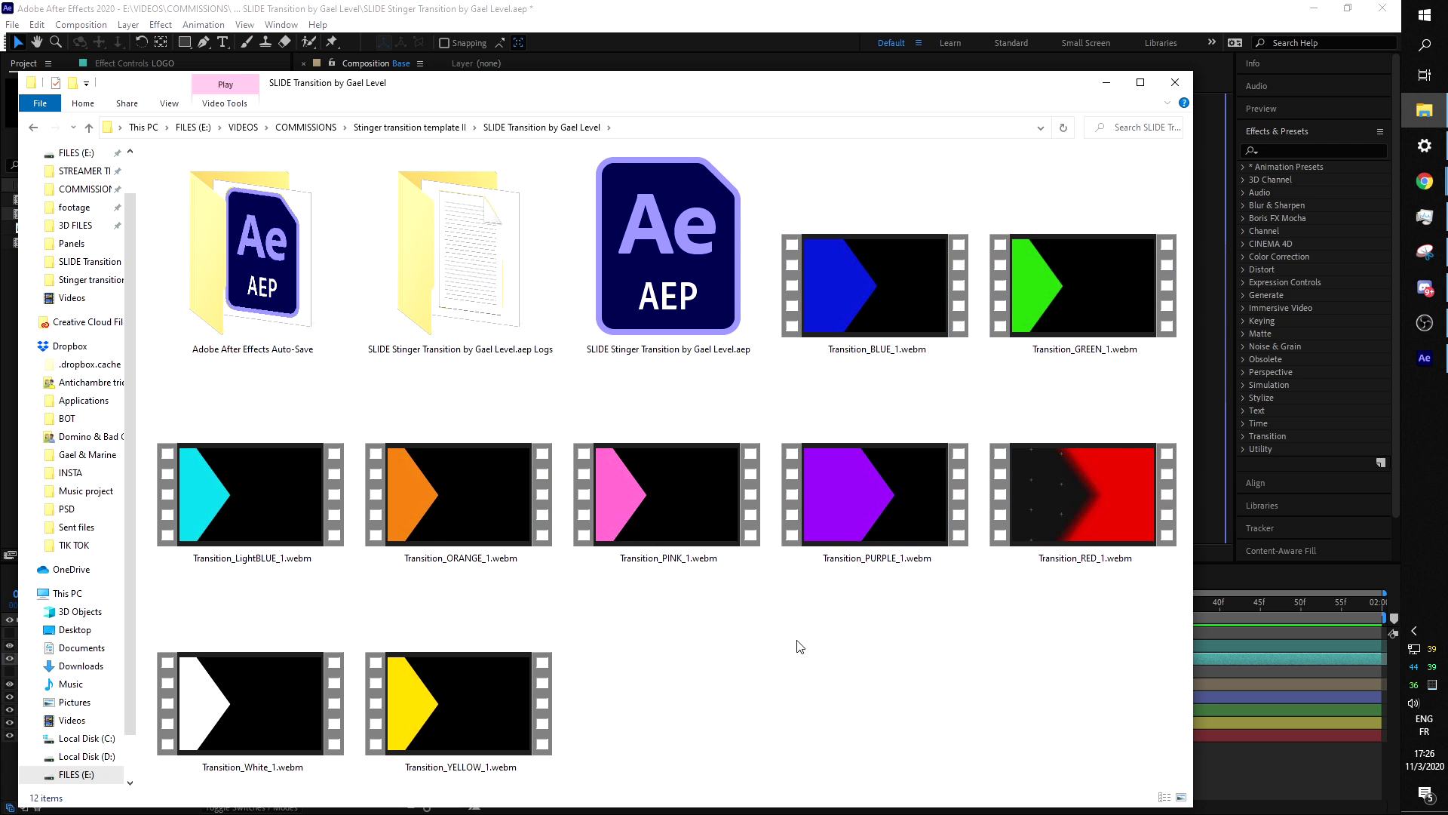
{"action": "left_click", "coordinate": [278, 311]}
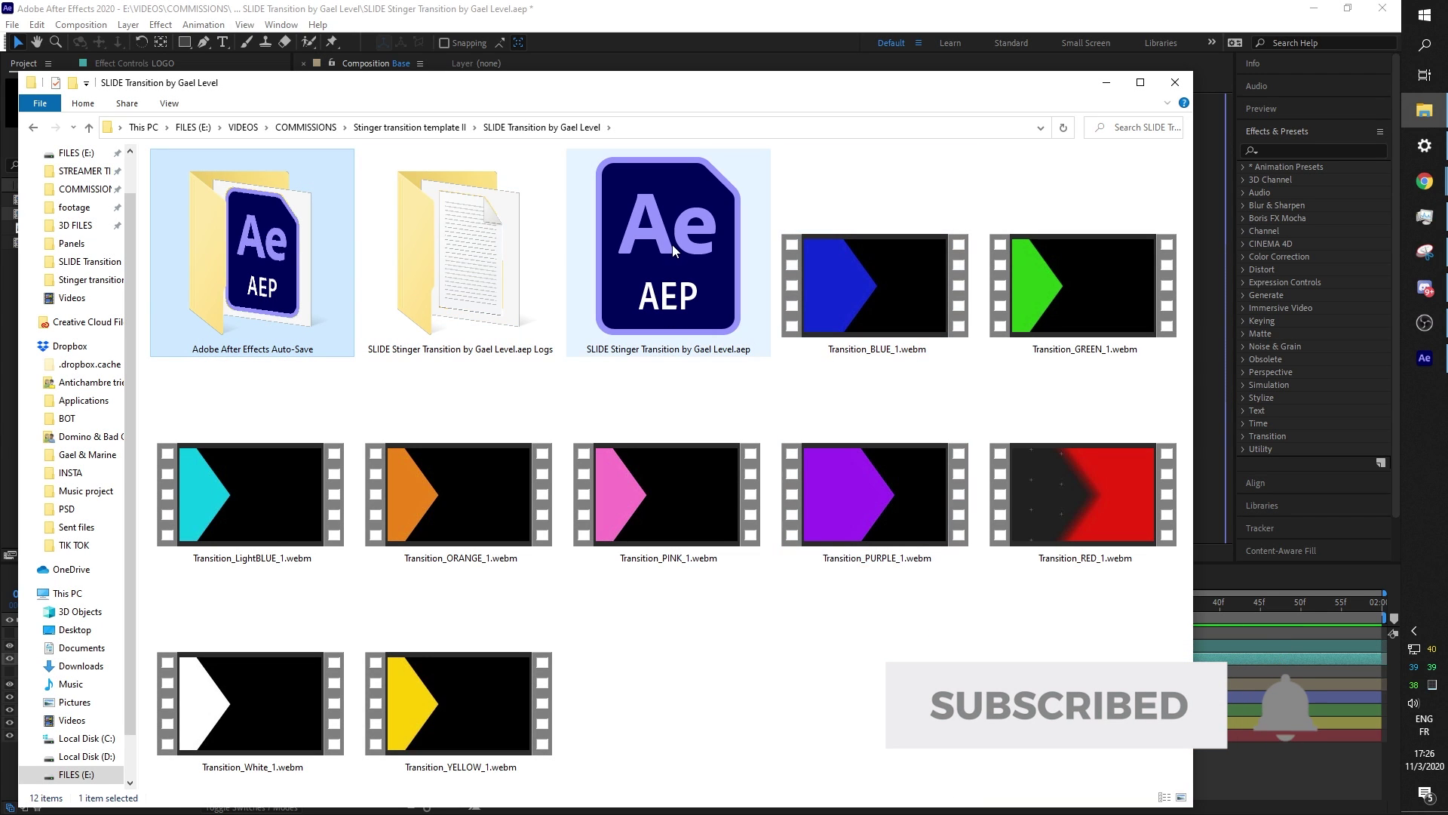
{"action": "left_click", "coordinate": [662, 302]}
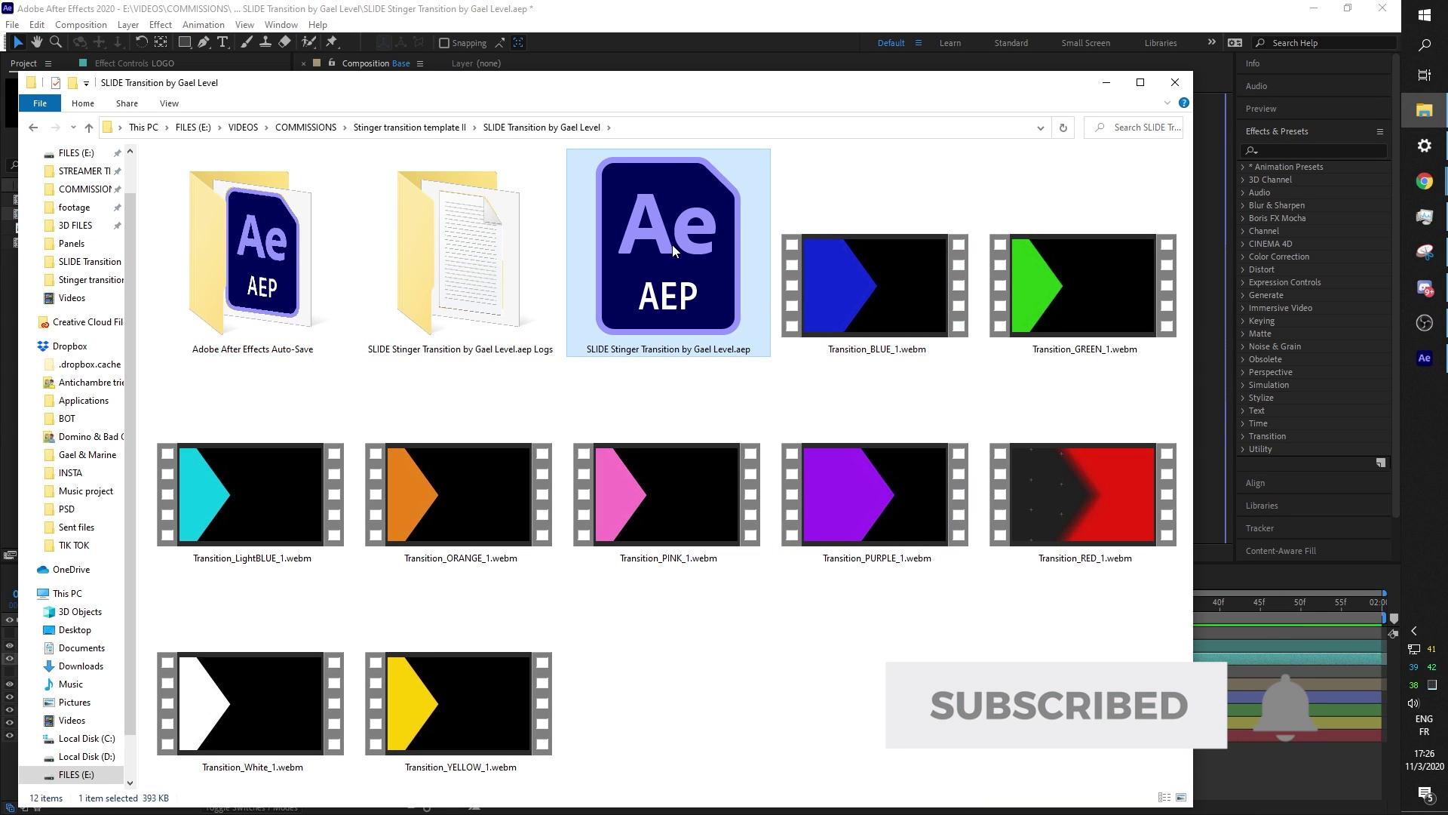
{"action": "left_click", "coordinate": [875, 286]}
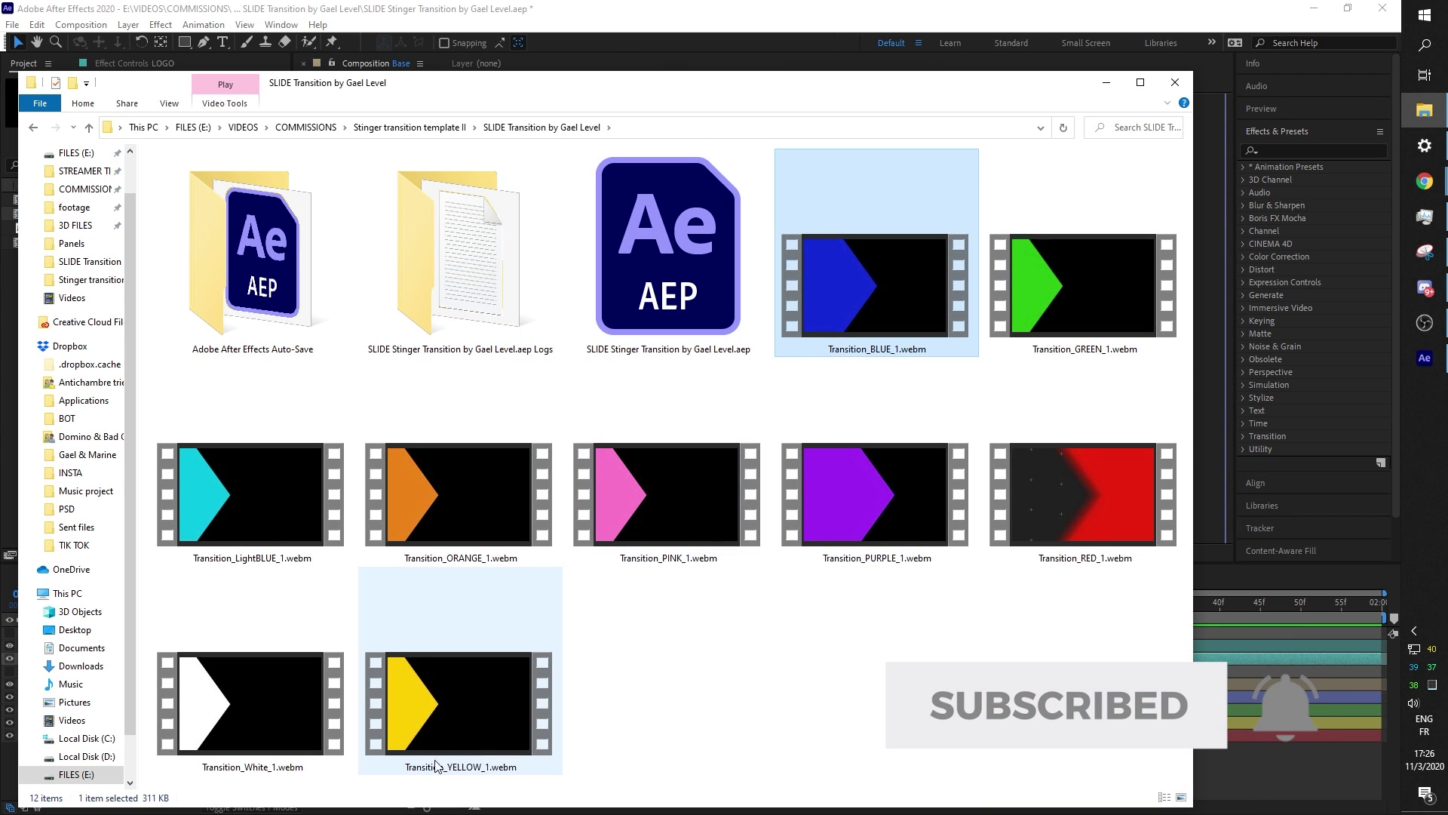
{"action": "left_click", "coordinate": [448, 726], "text": "shift"}
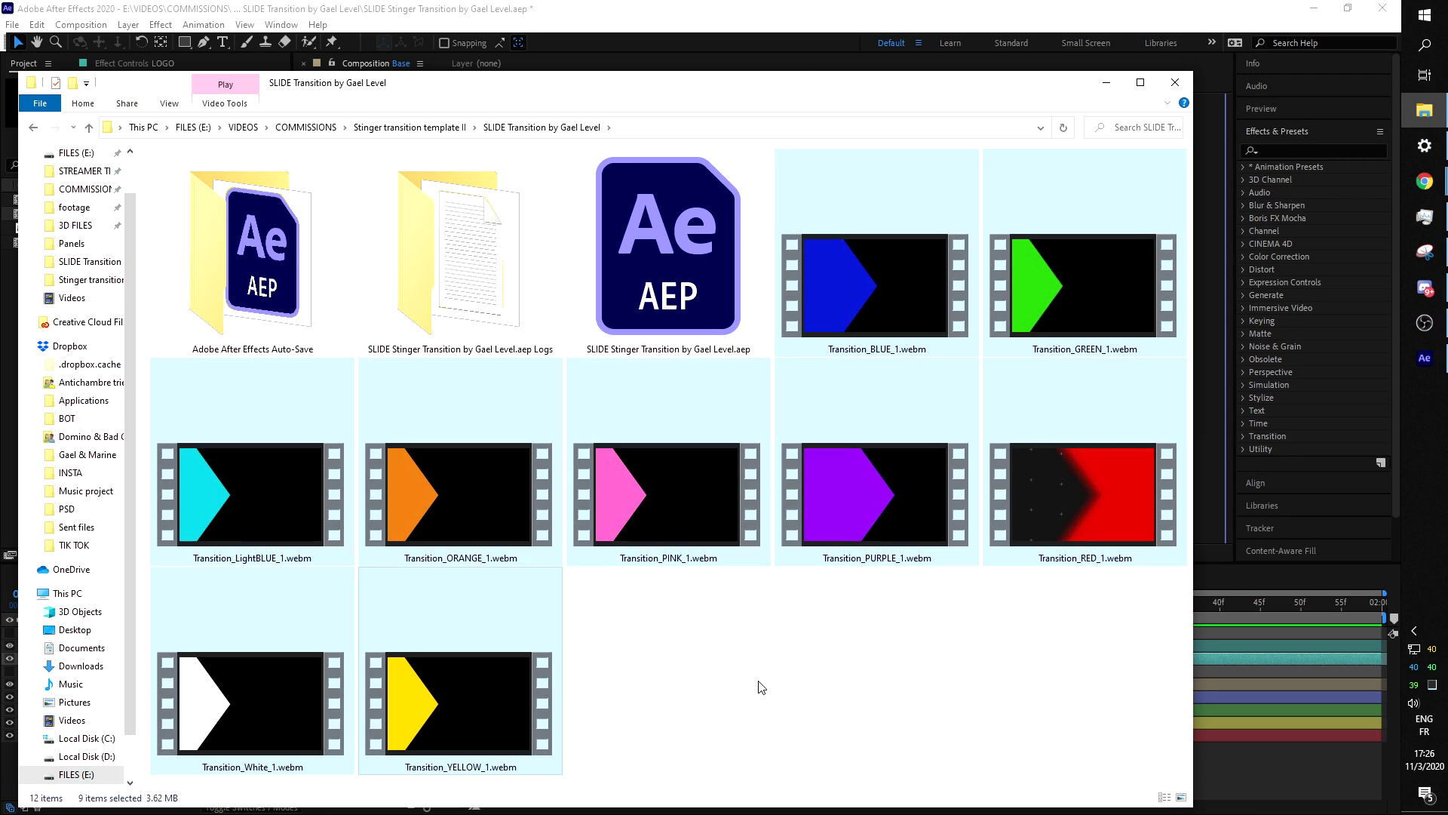
{"action": "left_click", "coordinate": [761, 687]}
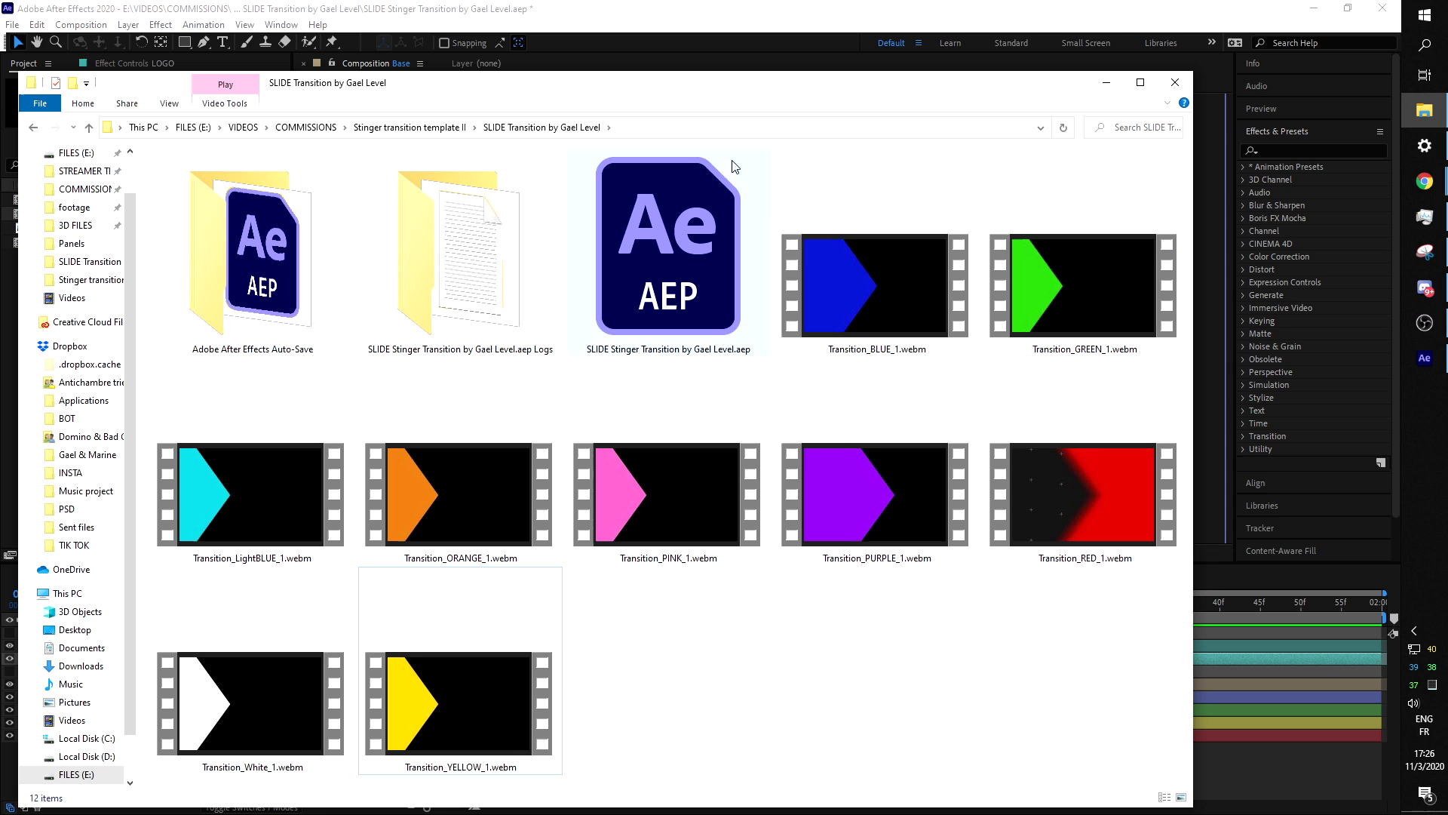
{"action": "left_click", "coordinate": [851, 523]}
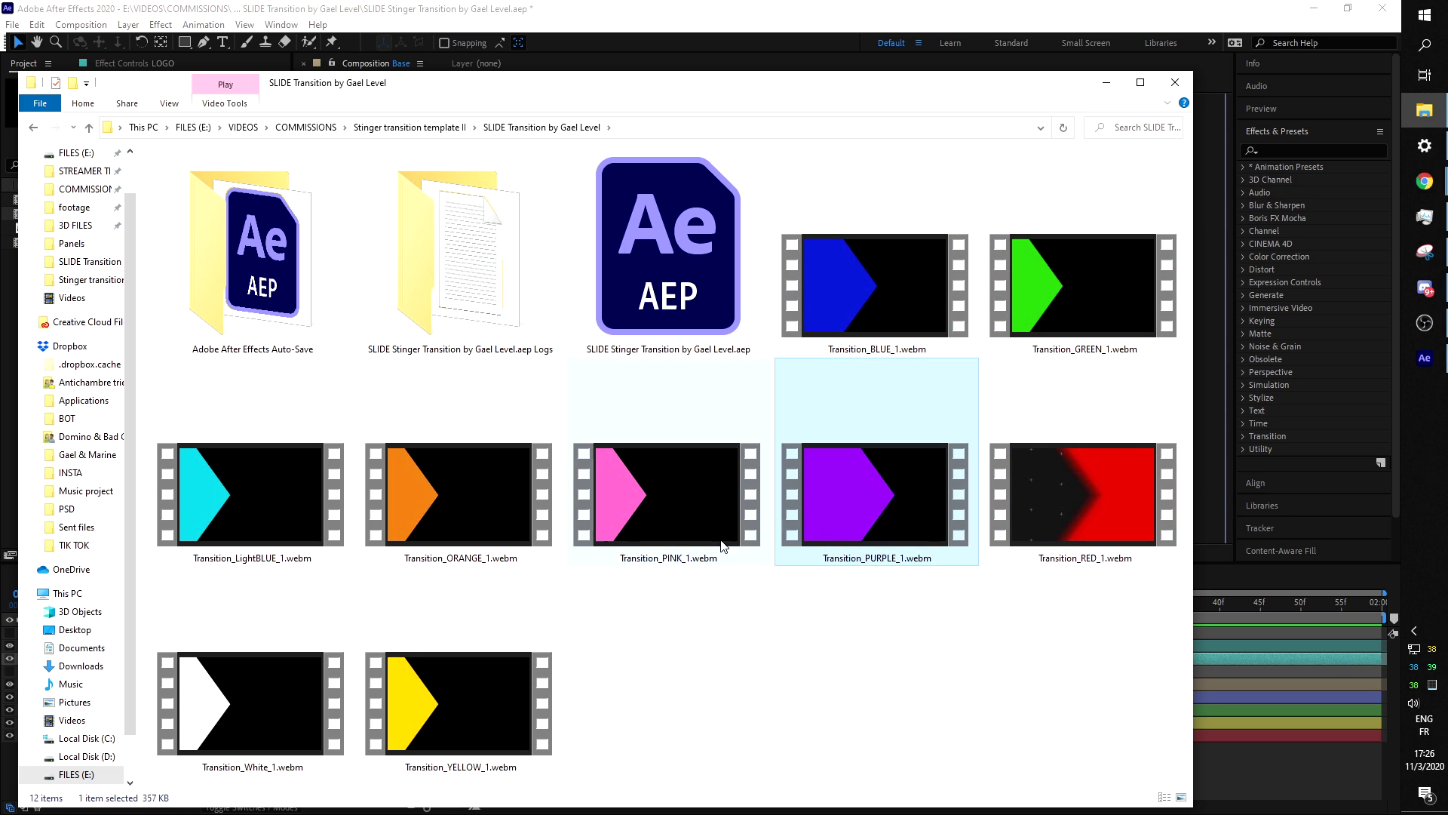
{"action": "left_click", "coordinate": [675, 548]}
{"action": "left_click", "coordinate": [410, 500]}
{"action": "left_click", "coordinate": [242, 501]}
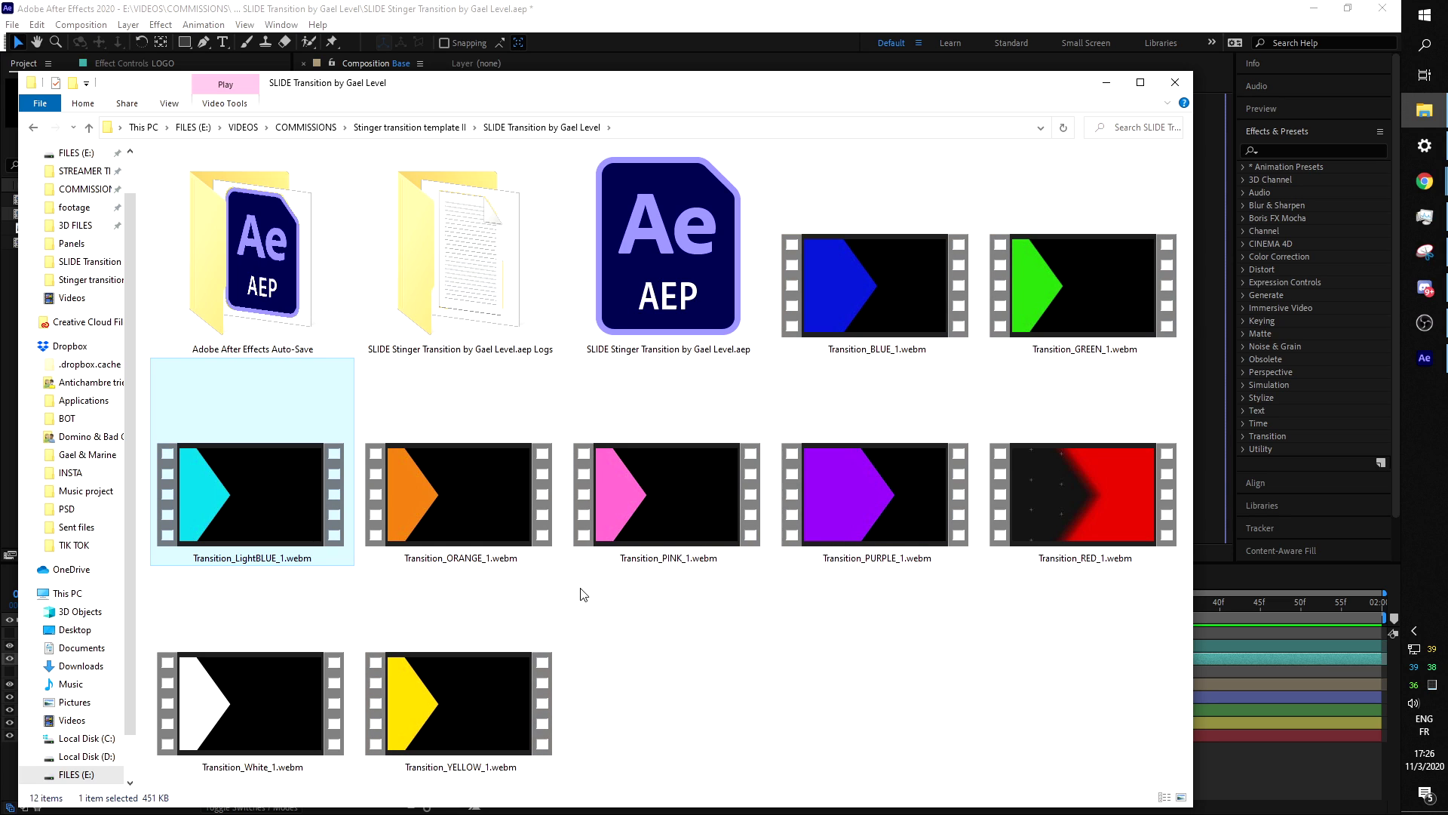
{"action": "left_click", "coordinate": [789, 15]}
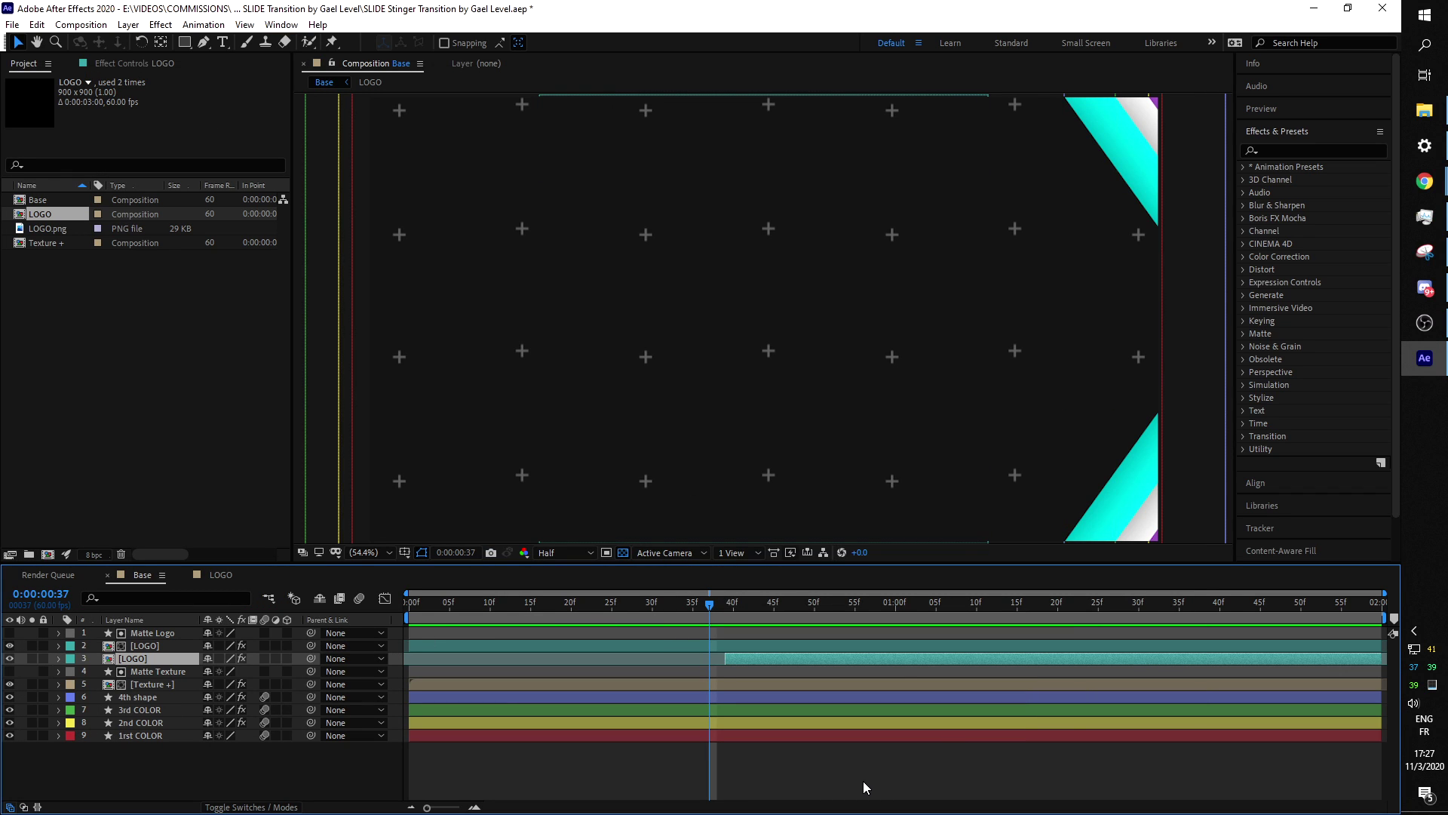
Go to frame 0:00:00:16, point out the three COLOR layers, and select 1rst COLOR.
{"action": "mouse_move", "coordinate": [629, 610]}
{"action": "left_mouse_down"}
{"action": "mouse_move", "coordinate": [512, 608]}
{"action": "mouse_move", "coordinate": [732, 614]}
{"action": "mouse_move", "coordinate": [436, 616]}
{"action": "mouse_move", "coordinate": [632, 614]}
{"action": "left_mouse_up"}
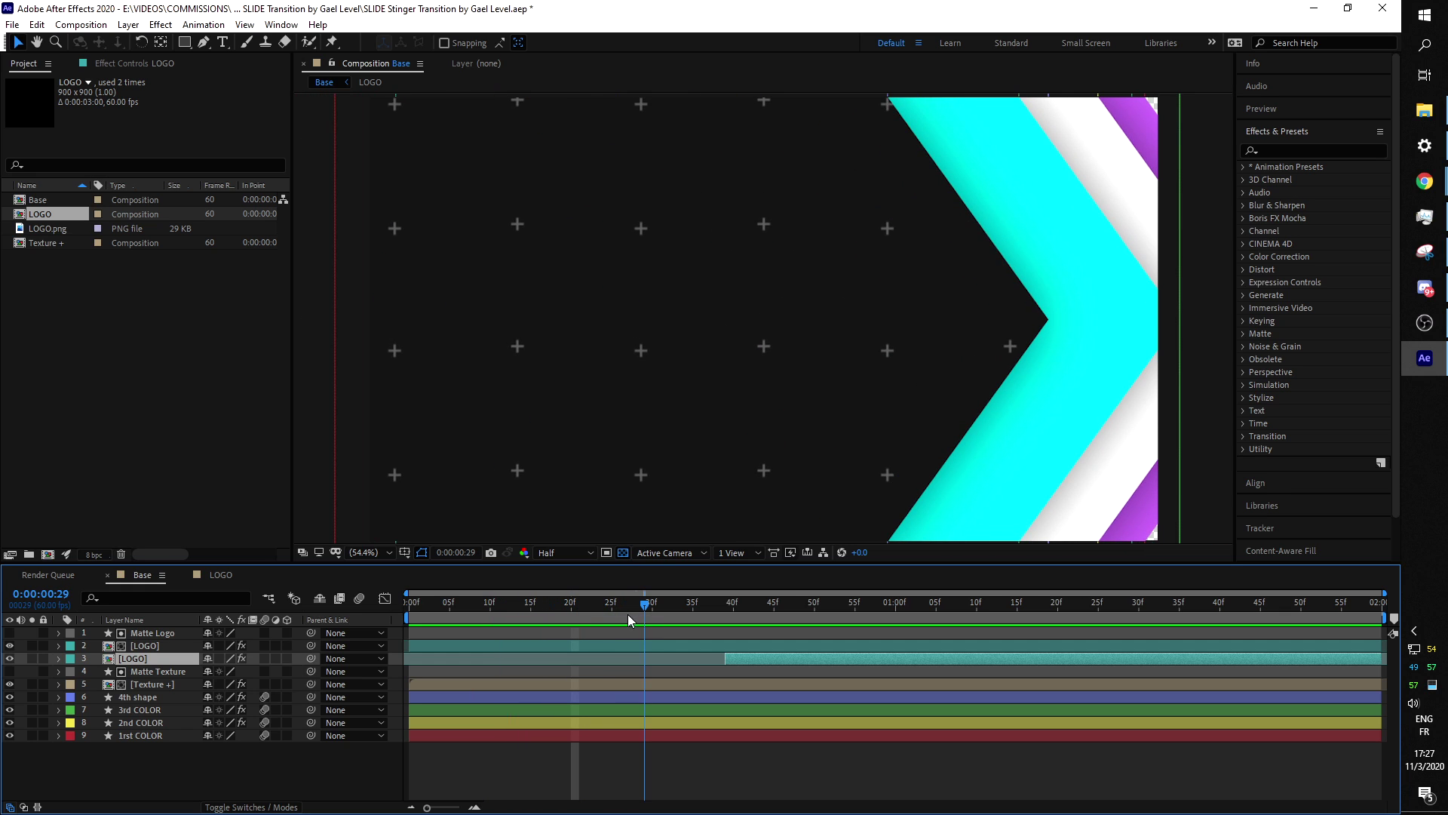
{"action": "left_click_drag", "start_coordinate": [630, 620], "coordinate": [538, 611]}
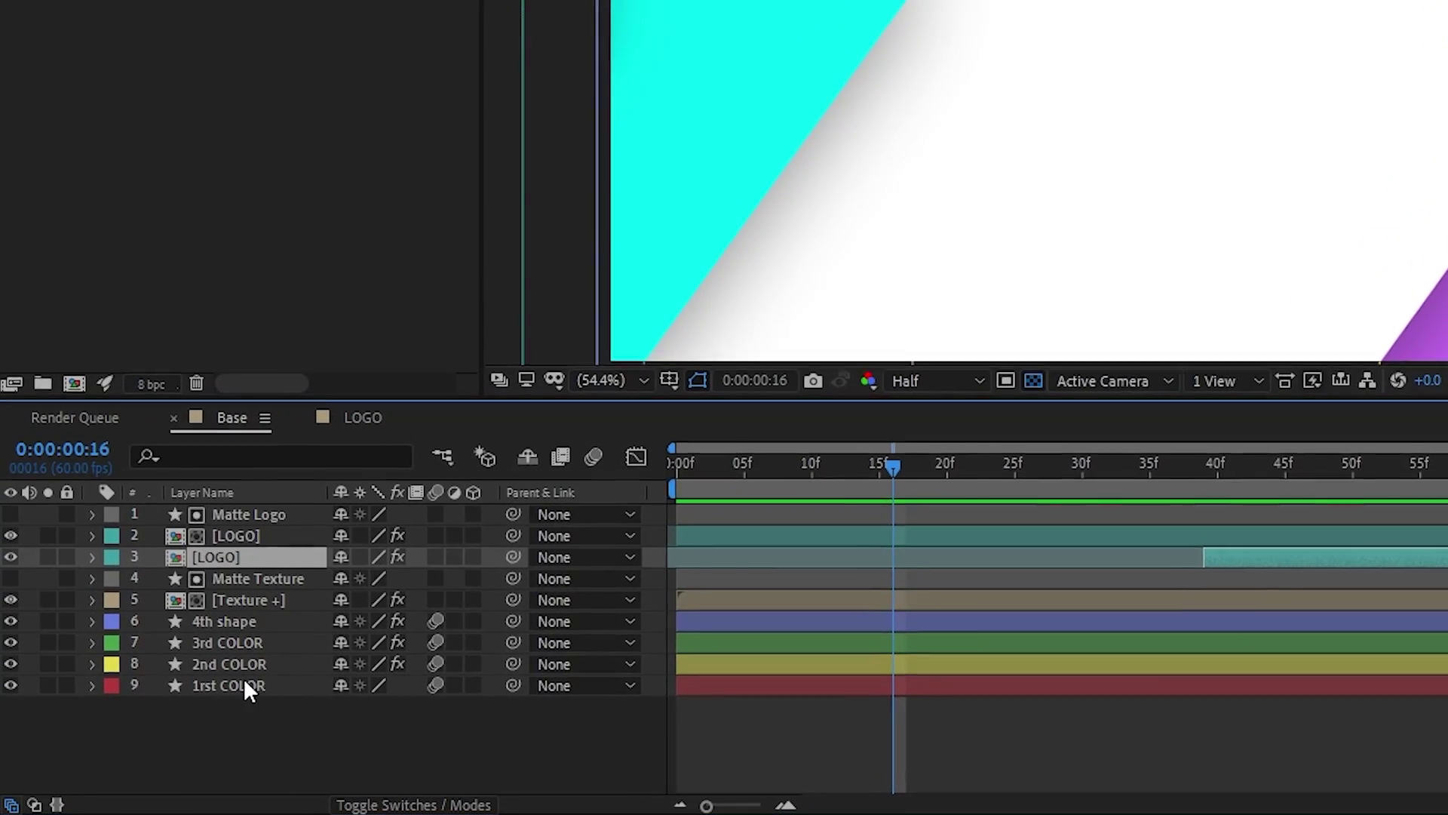
{"action": "left_click", "coordinate": [240, 683]}
{"action": "left_click", "coordinate": [237, 660]}
{"action": "left_click", "coordinate": [238, 640]}
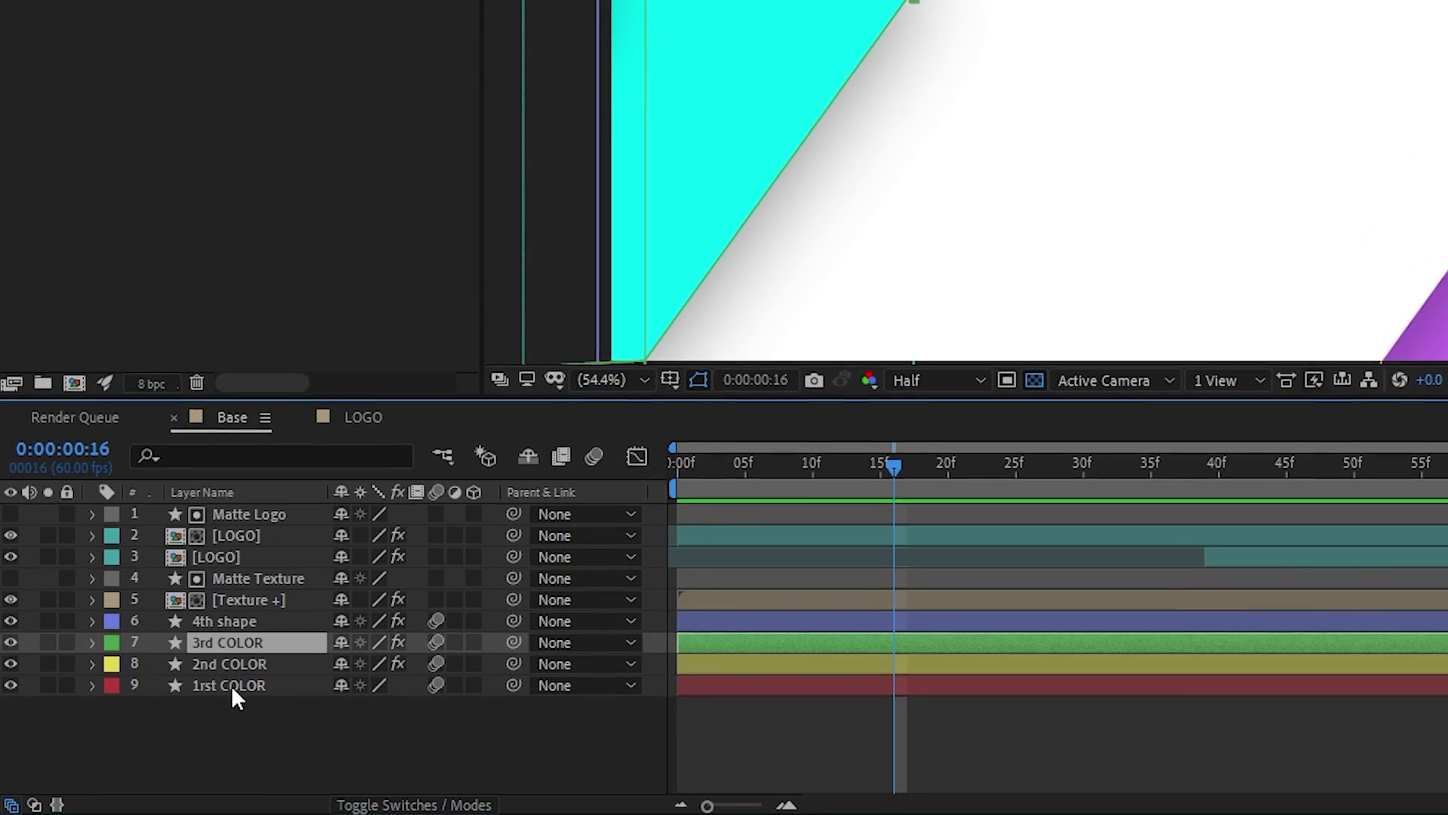
{"action": "left_click", "coordinate": [231, 685]}
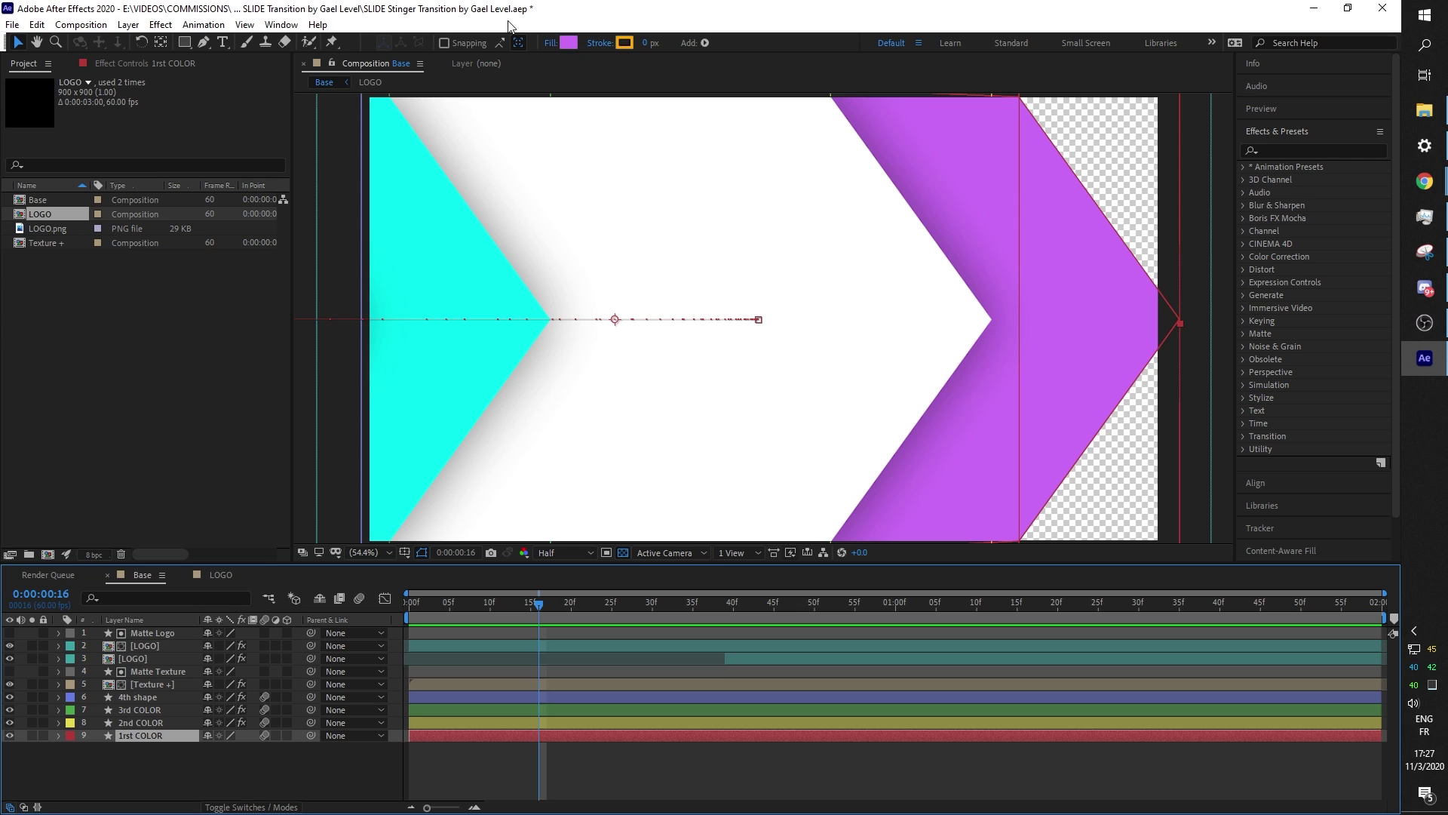
Change the 1rst COLOR fill from purple to yellow FFE400.
{"action": "left_click", "coordinate": [569, 47]}
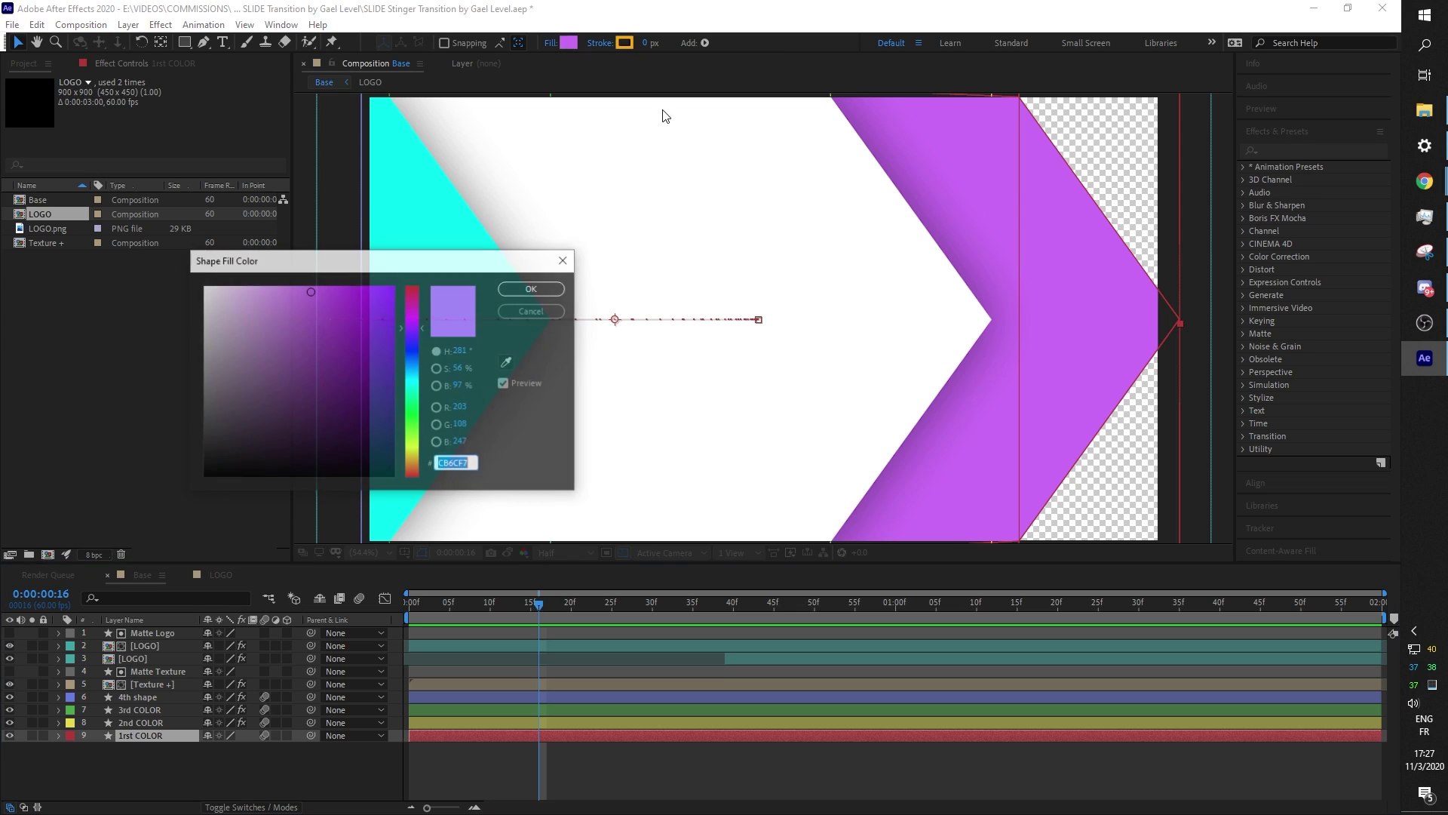
{"action": "left_click_drag", "start_coordinate": [339, 371], "coordinate": [373, 364]}
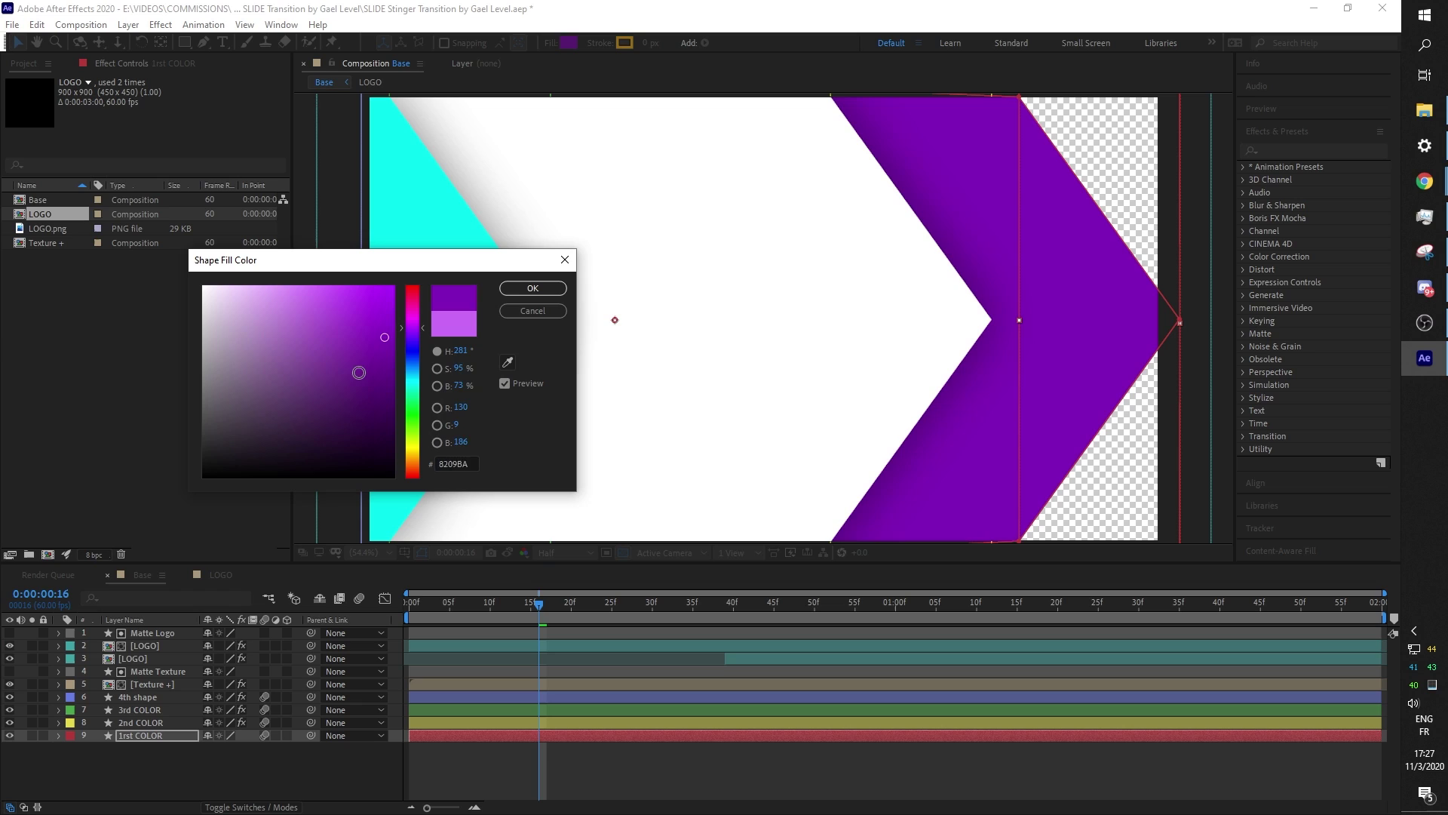
{"action": "left_click", "coordinate": [412, 449]}
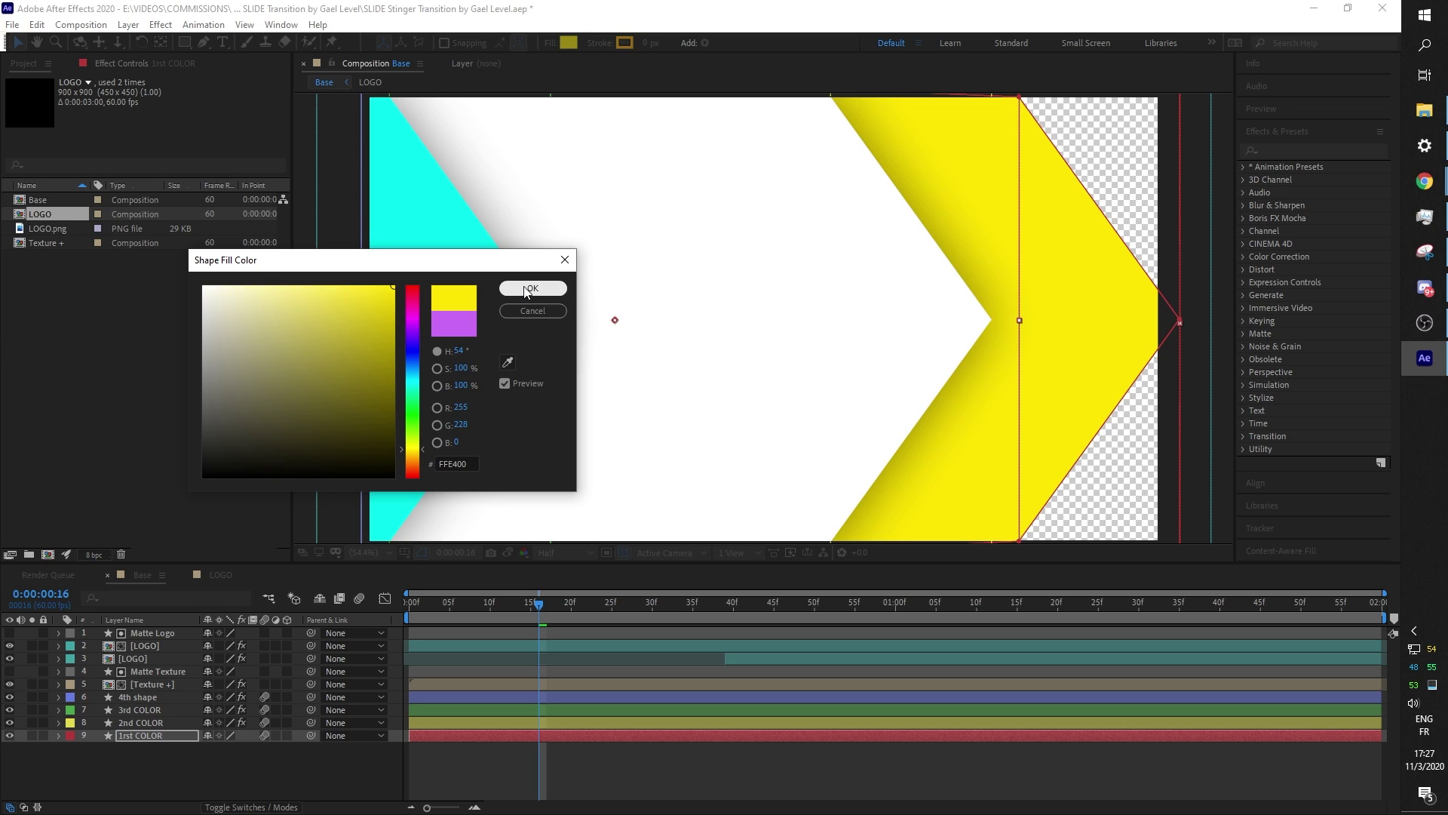
{"action": "left_click", "coordinate": [531, 291]}
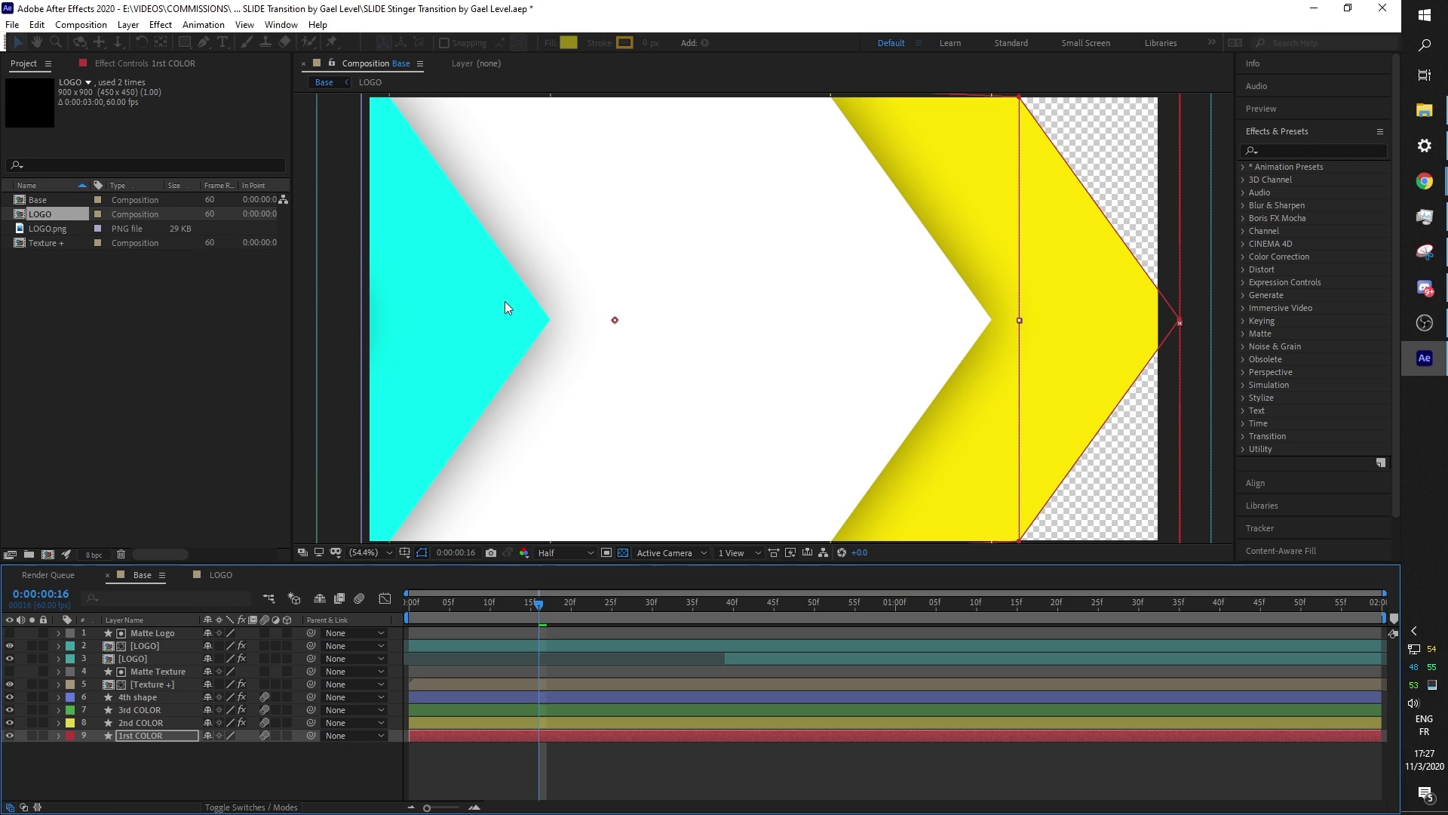
Change the 2nd COLOR fill from white to dark grey 272626.
{"action": "left_click", "coordinate": [162, 721]}
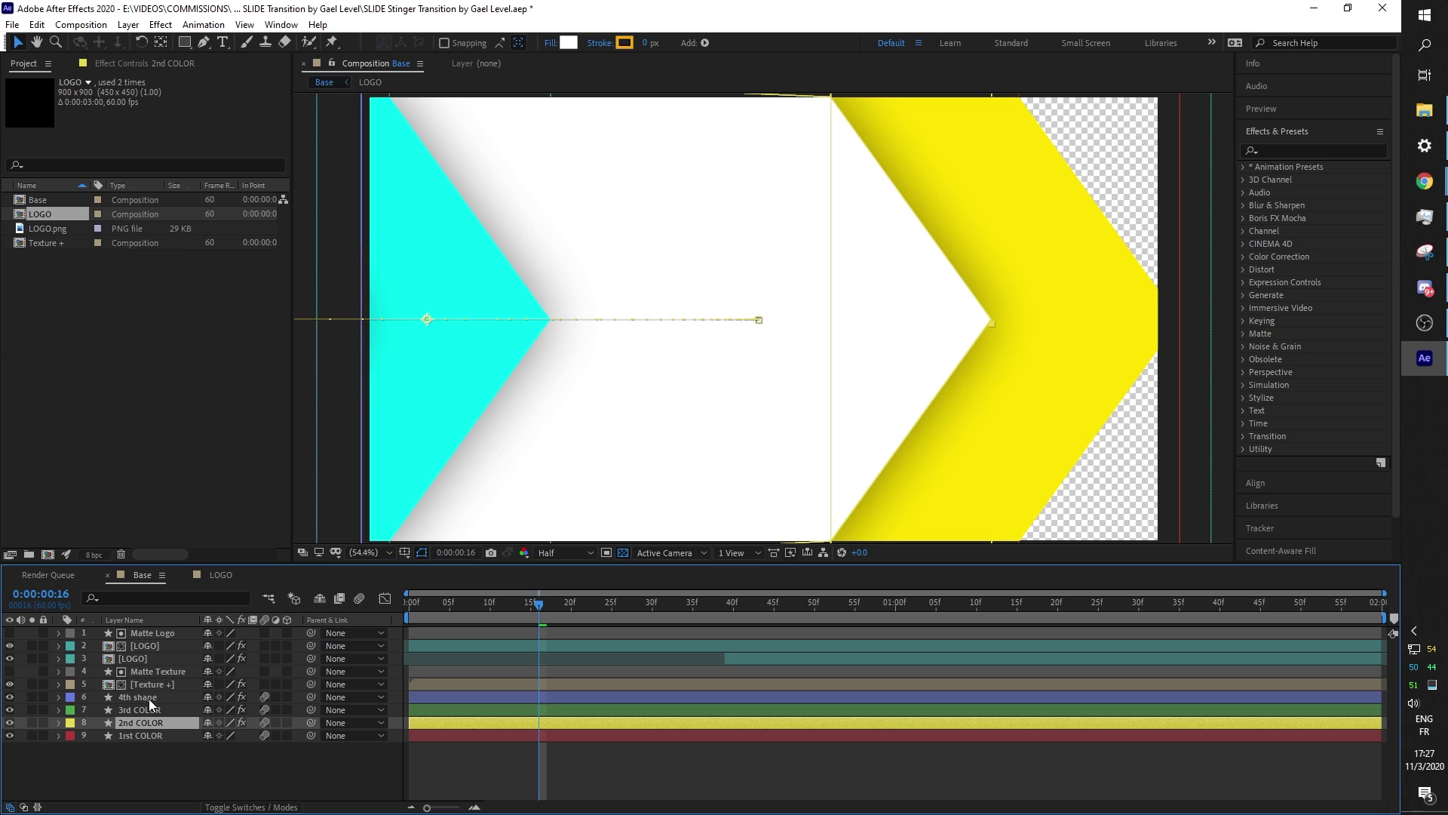
{"action": "left_click", "coordinate": [568, 43]}
{"action": "left_click_drag", "start_coordinate": [233, 435], "coordinate": [203, 448]}
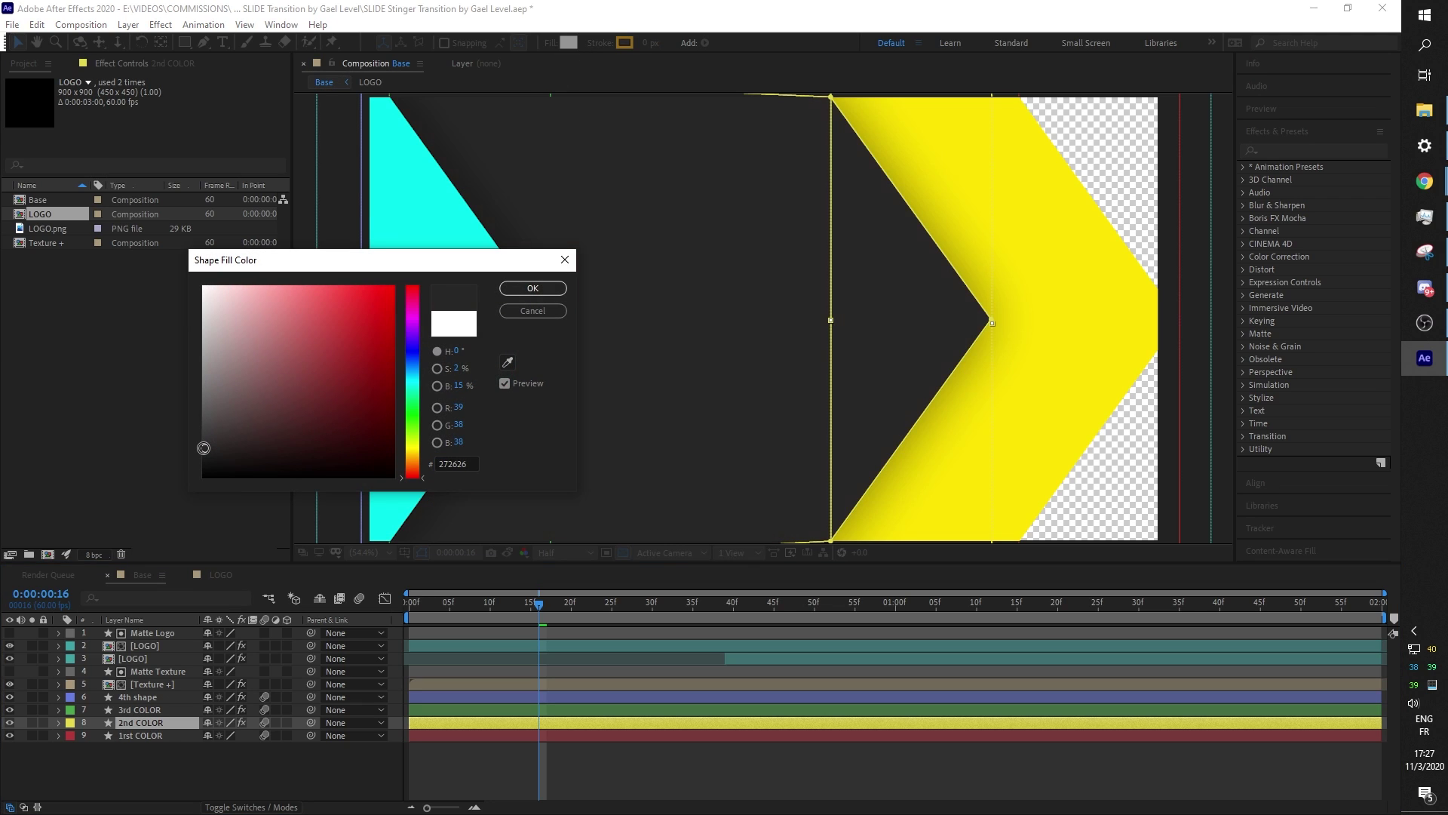
{"action": "left_click", "coordinate": [531, 289]}
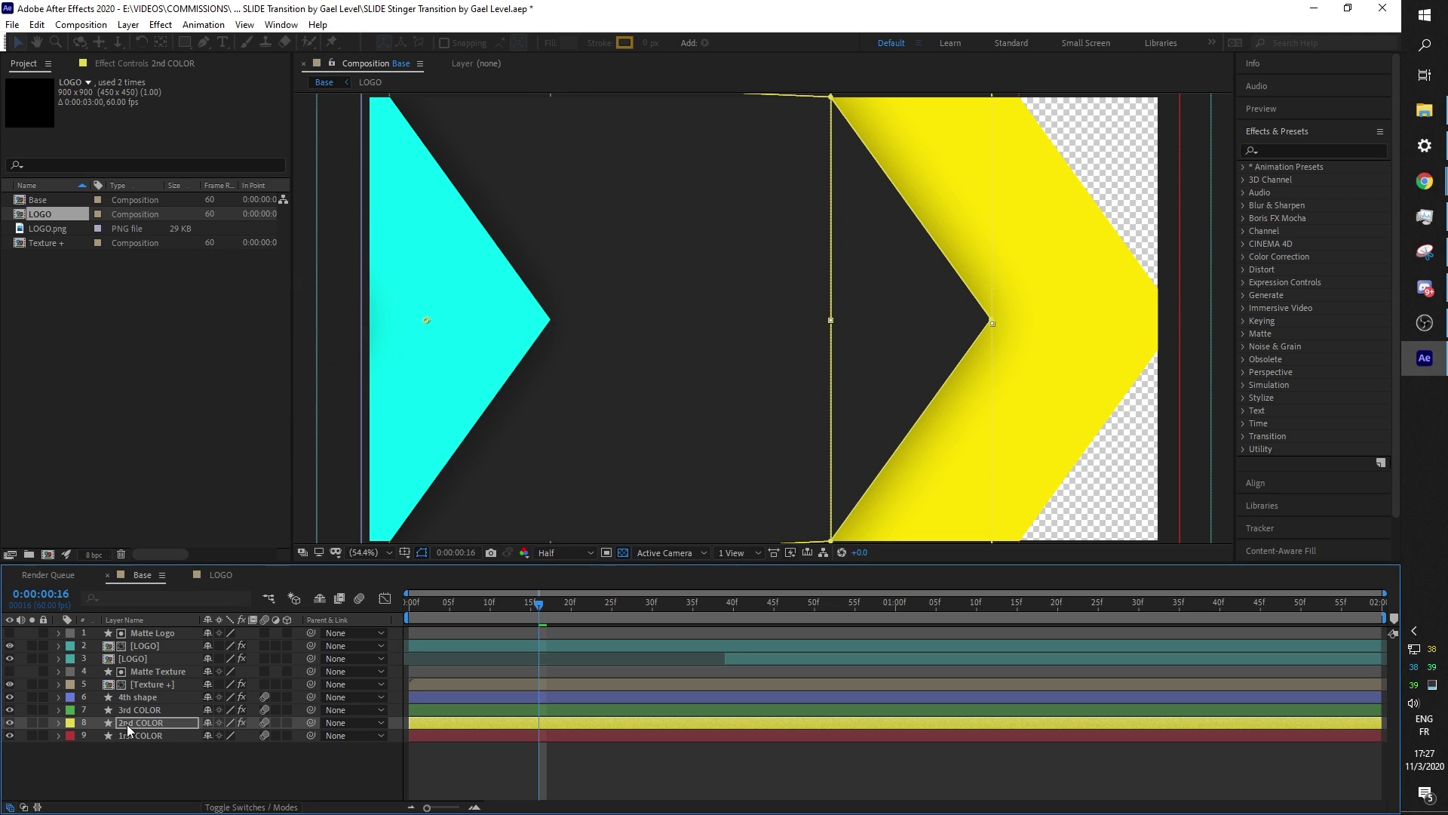
Change the 3rd COLOR fill from cyan to red F20404 and replay the transition.
{"action": "left_click", "coordinate": [147, 709]}
{"action": "left_click", "coordinate": [568, 42]}
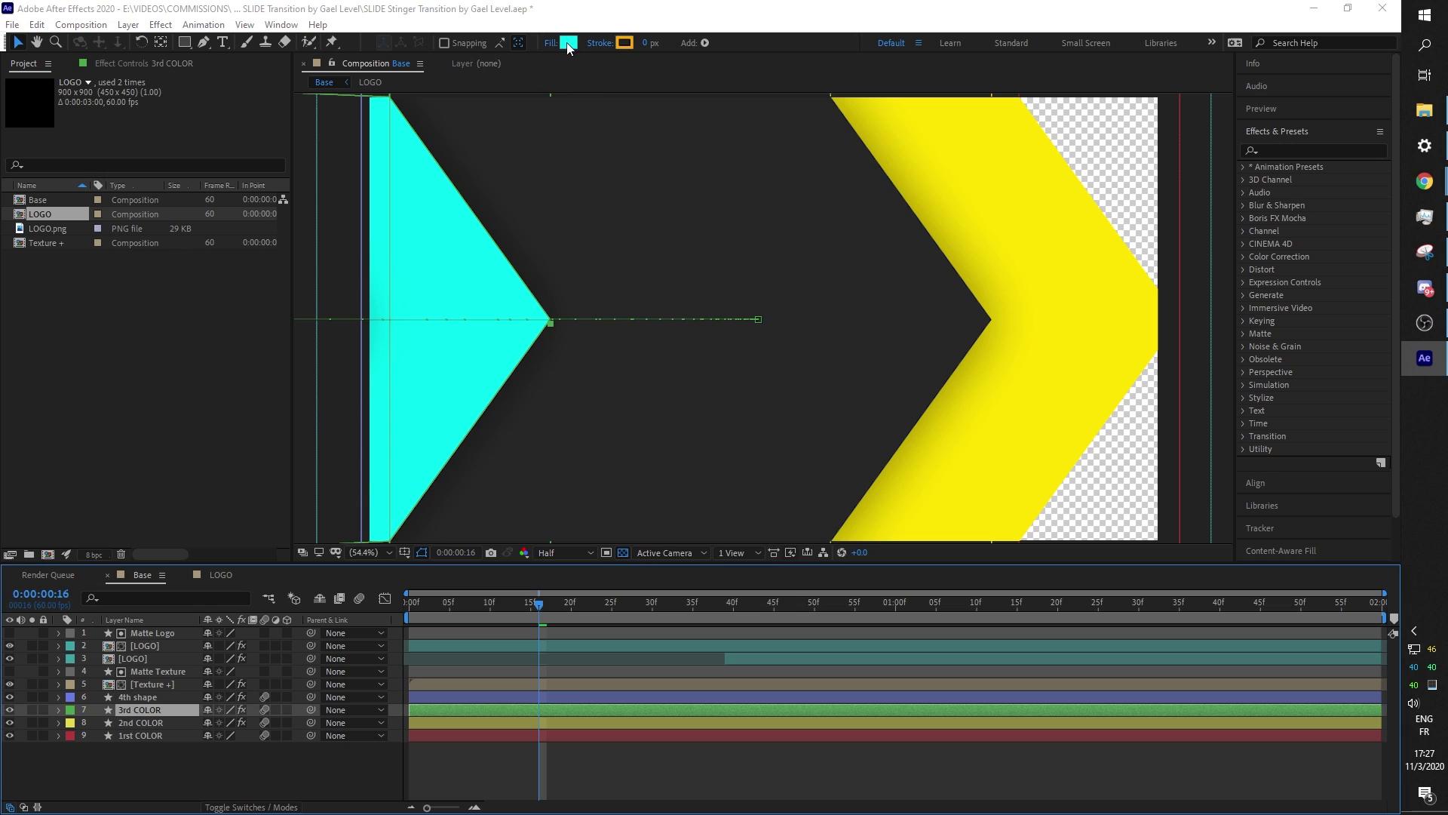
{"action": "left_click_drag", "start_coordinate": [419, 462], "coordinate": [417, 481]}
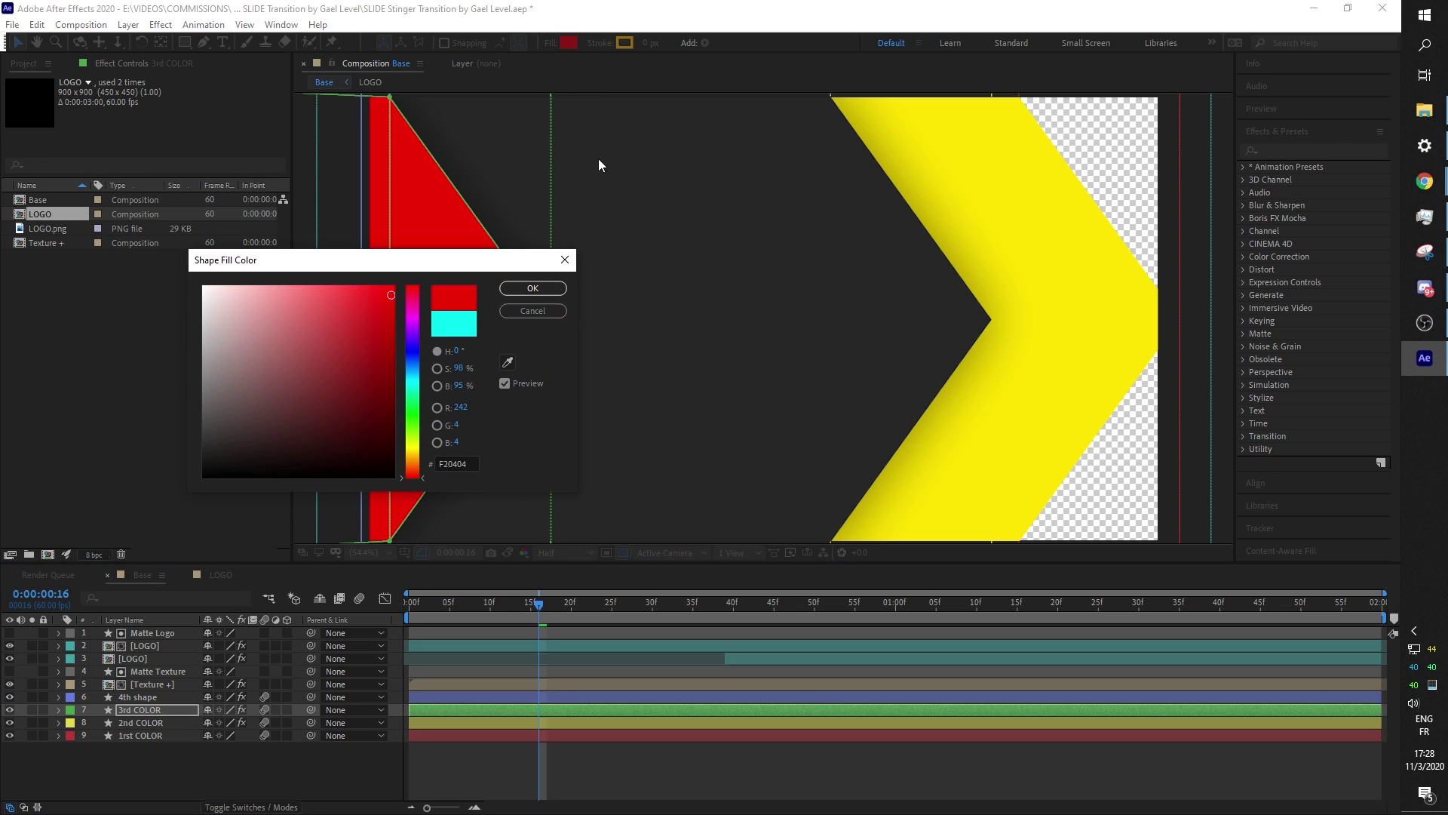
{"action": "left_click", "coordinate": [531, 288]}
{"action": "left_click_drag", "start_coordinate": [505, 605], "coordinate": [754, 592]}
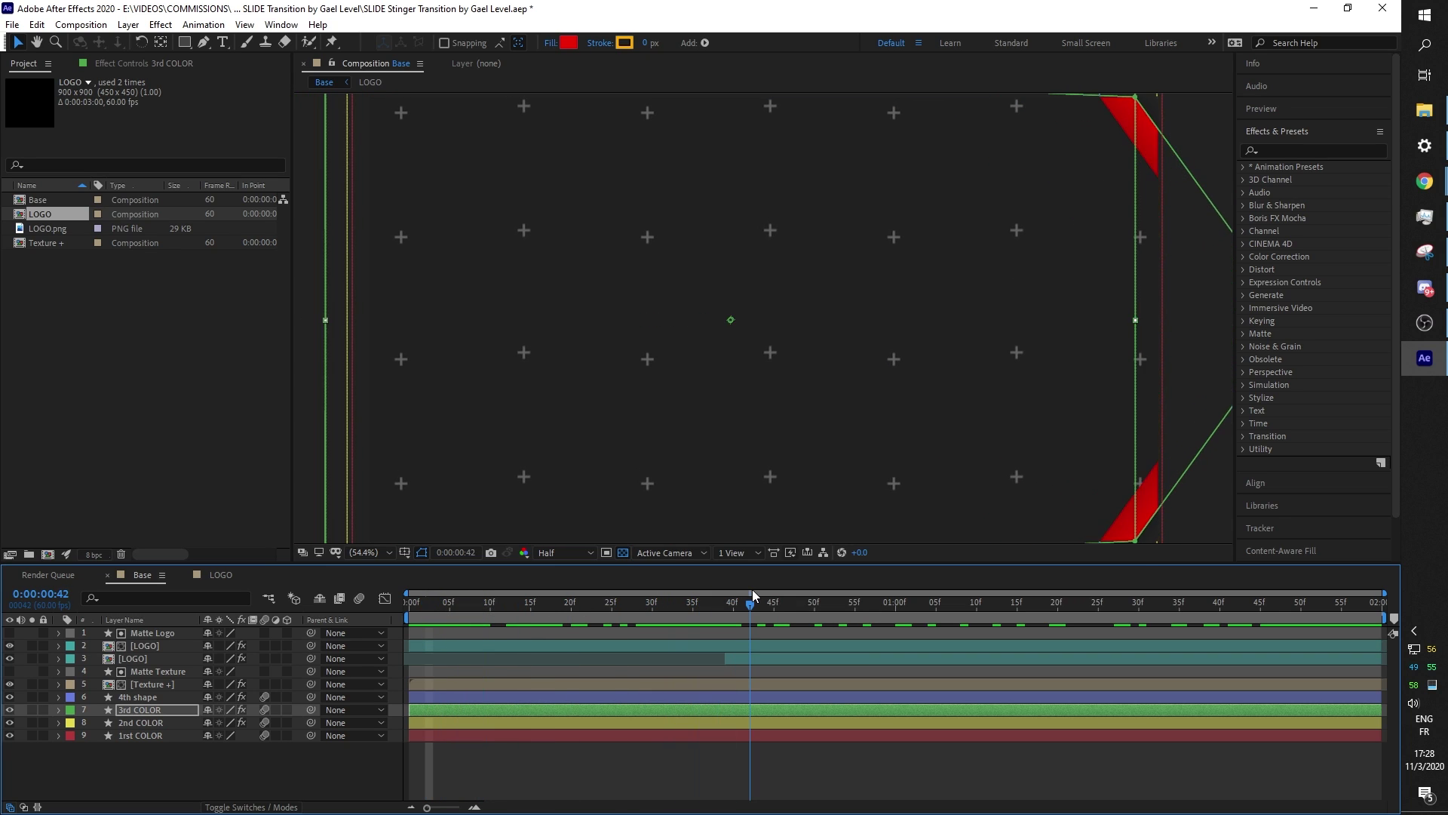
{"action": "left_click", "coordinate": [46, 300]}
{"action": "left_click", "coordinate": [43, 215]}
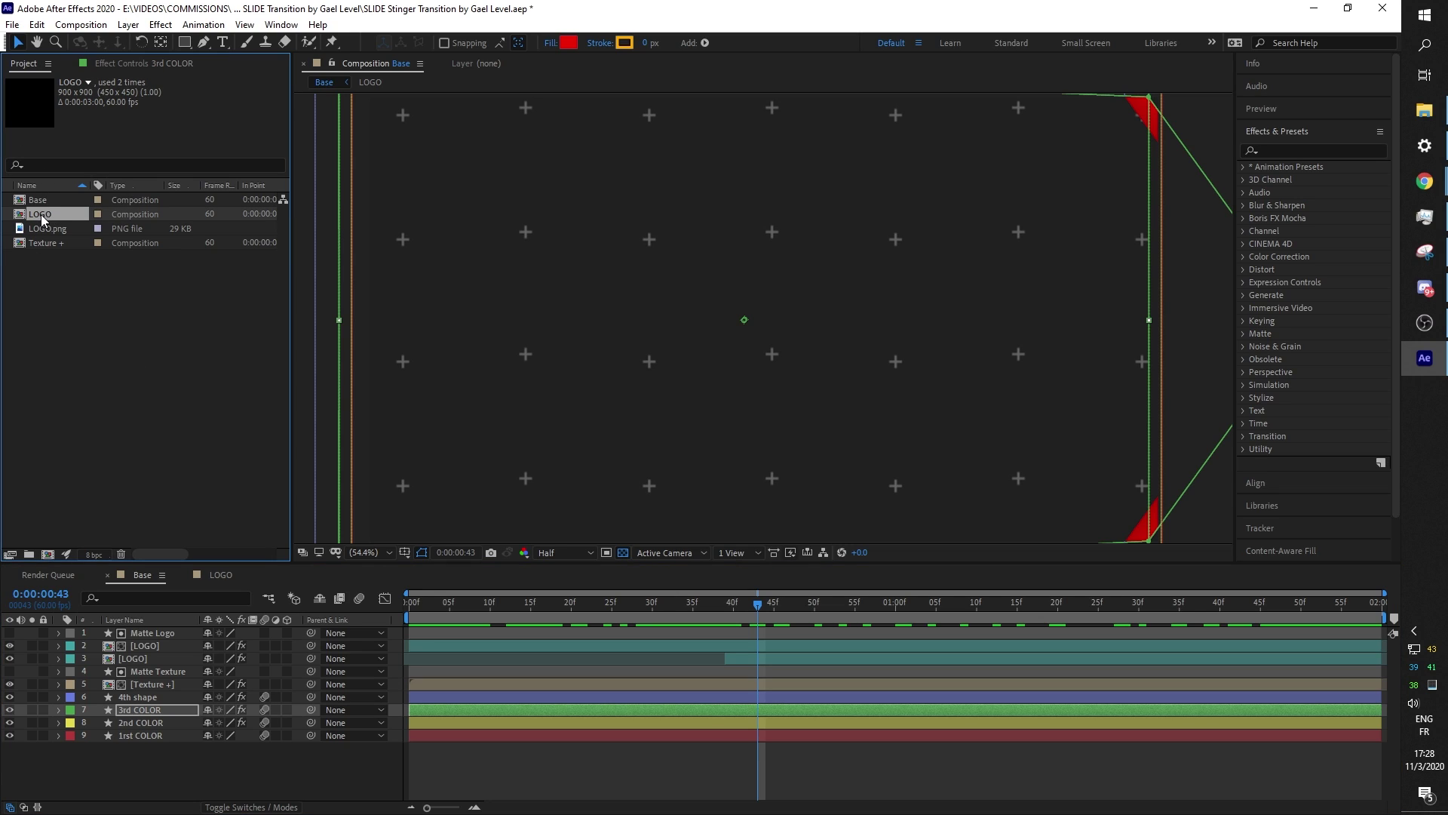
Import LOGO.png from COMMISSIONS > GAEL LEVEL > PSD into the zoomed-in LOGO composition.
{"action": "left_click", "coordinate": [218, 575]}
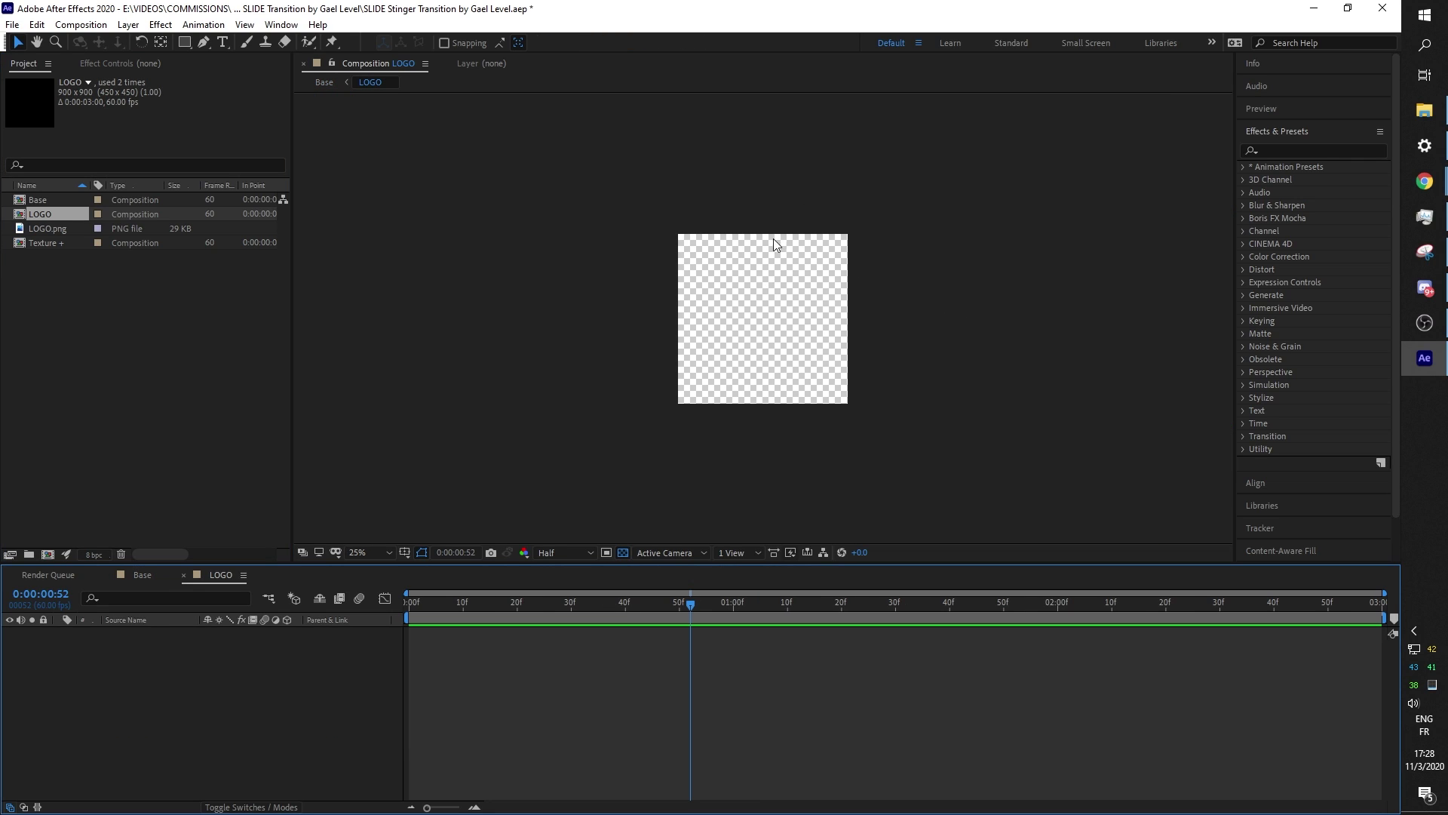
{"action": "key", "text": "period"}
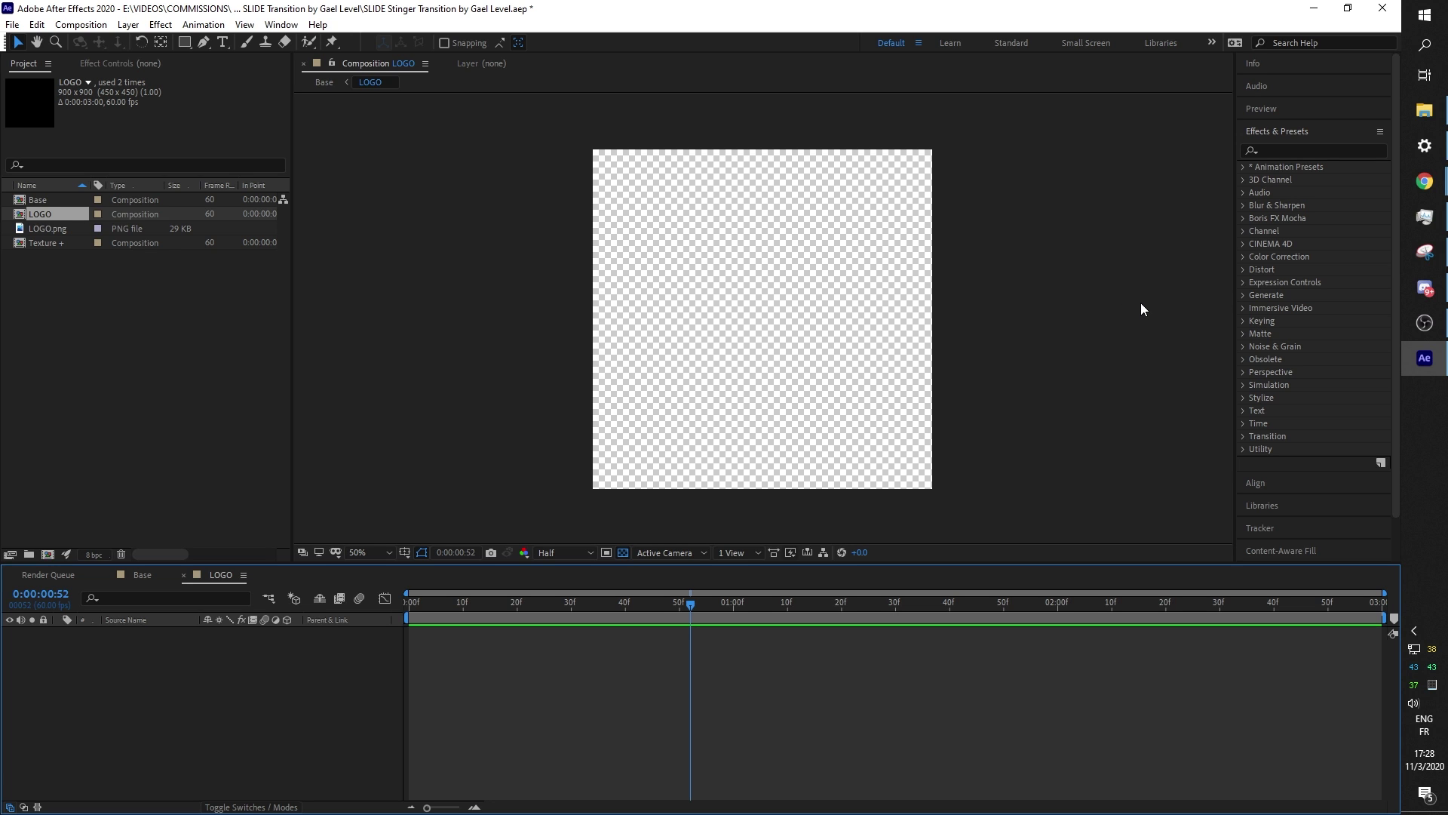
{"action": "left_click", "coordinate": [1424, 111]}
{"action": "left_click", "coordinate": [85, 237]}
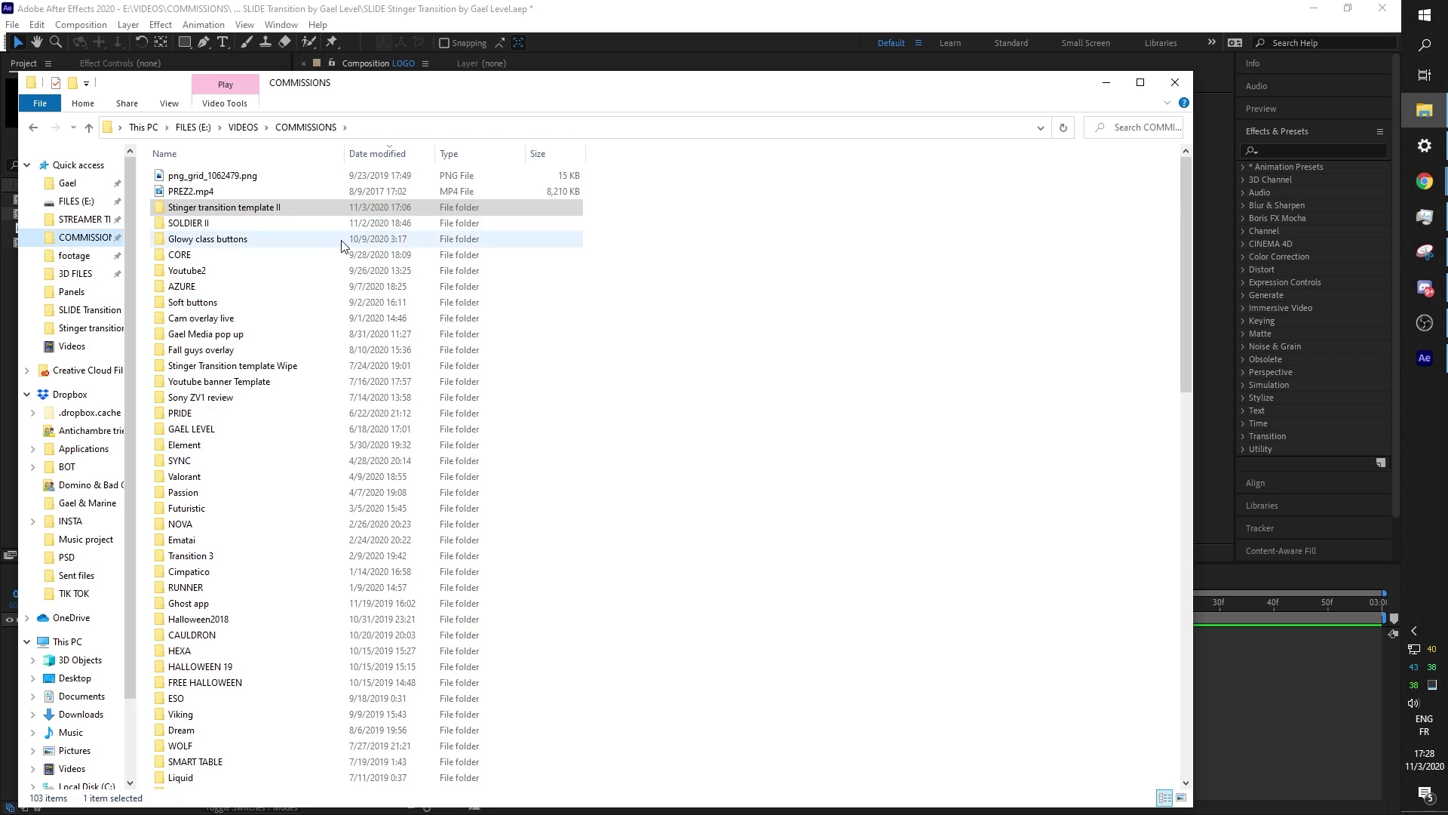
{"action": "double_click", "coordinate": [191, 429]}
{"action": "double_click", "coordinate": [177, 301]}
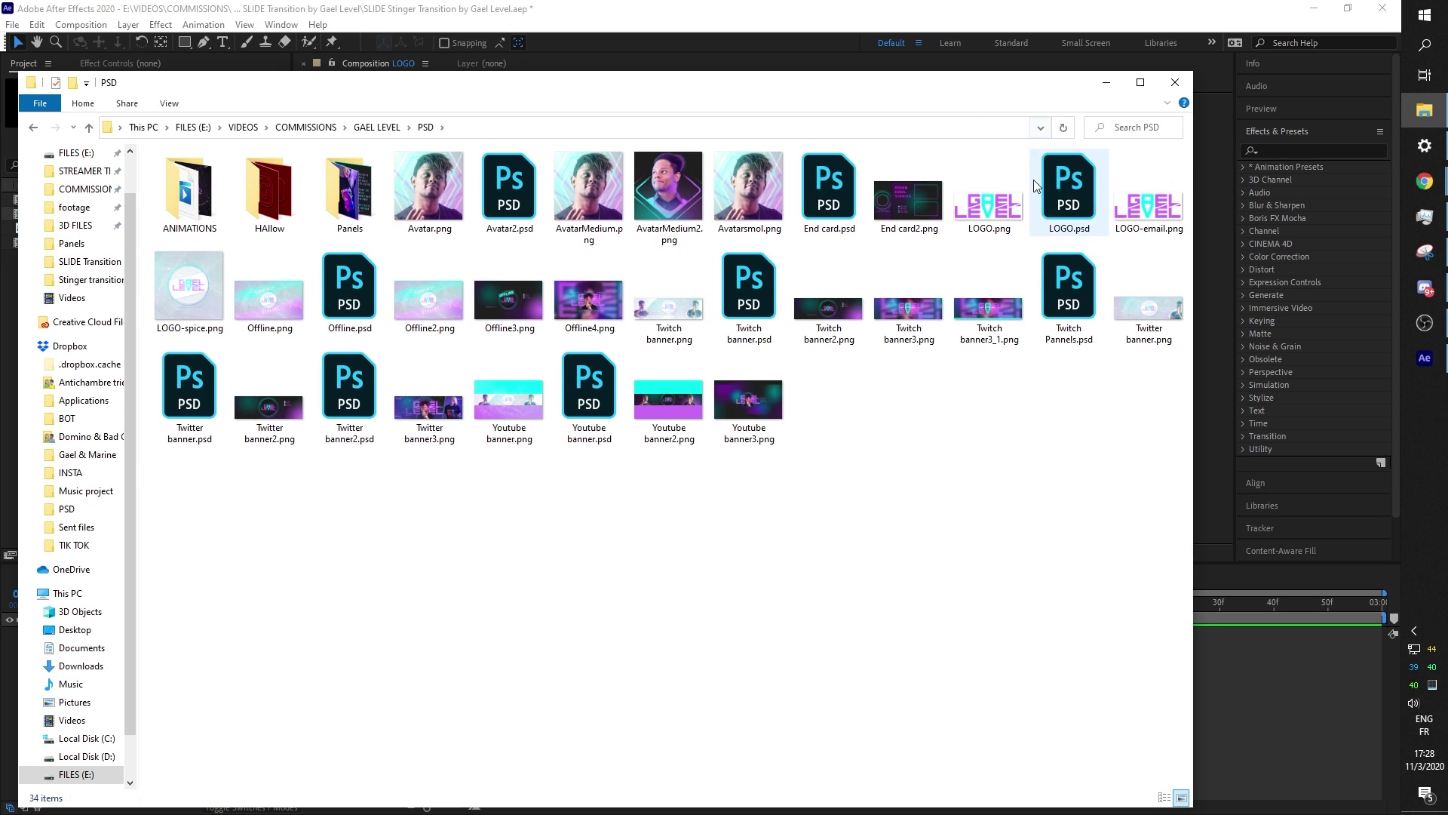
{"action": "left_click", "coordinate": [1001, 211]}
{"action": "left_click_drag", "start_coordinate": [1000, 211], "coordinate": [739, 320]}
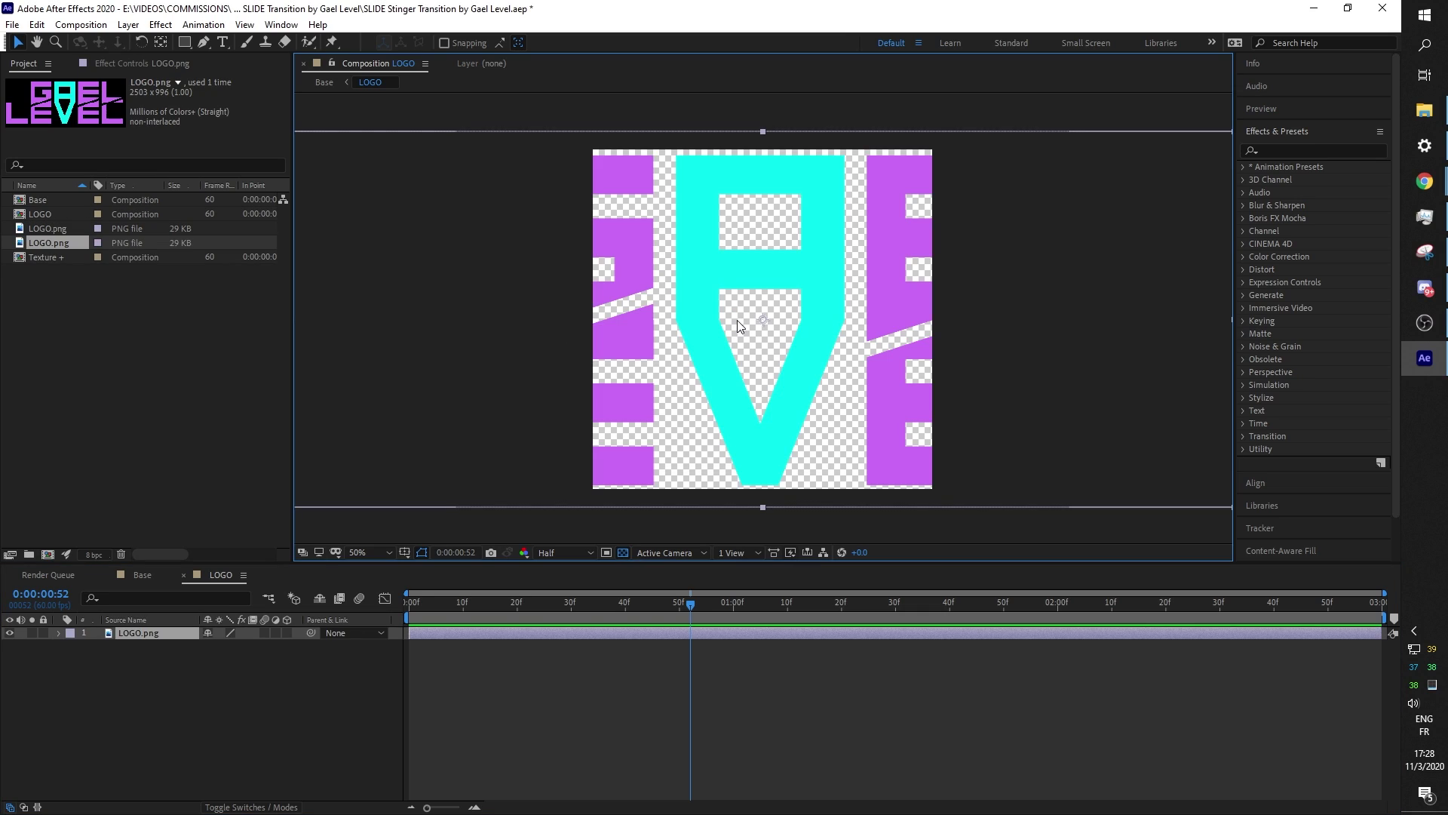
Scale down the oversized LOGO.png until the whole GAEL LEVEL logo fits the frame, then deselect it.
{"action": "key", "text": "comma"}
{"action": "key", "text": "comma"}
{"action": "key", "text": "comma"}
{"action": "key", "text": "period"}
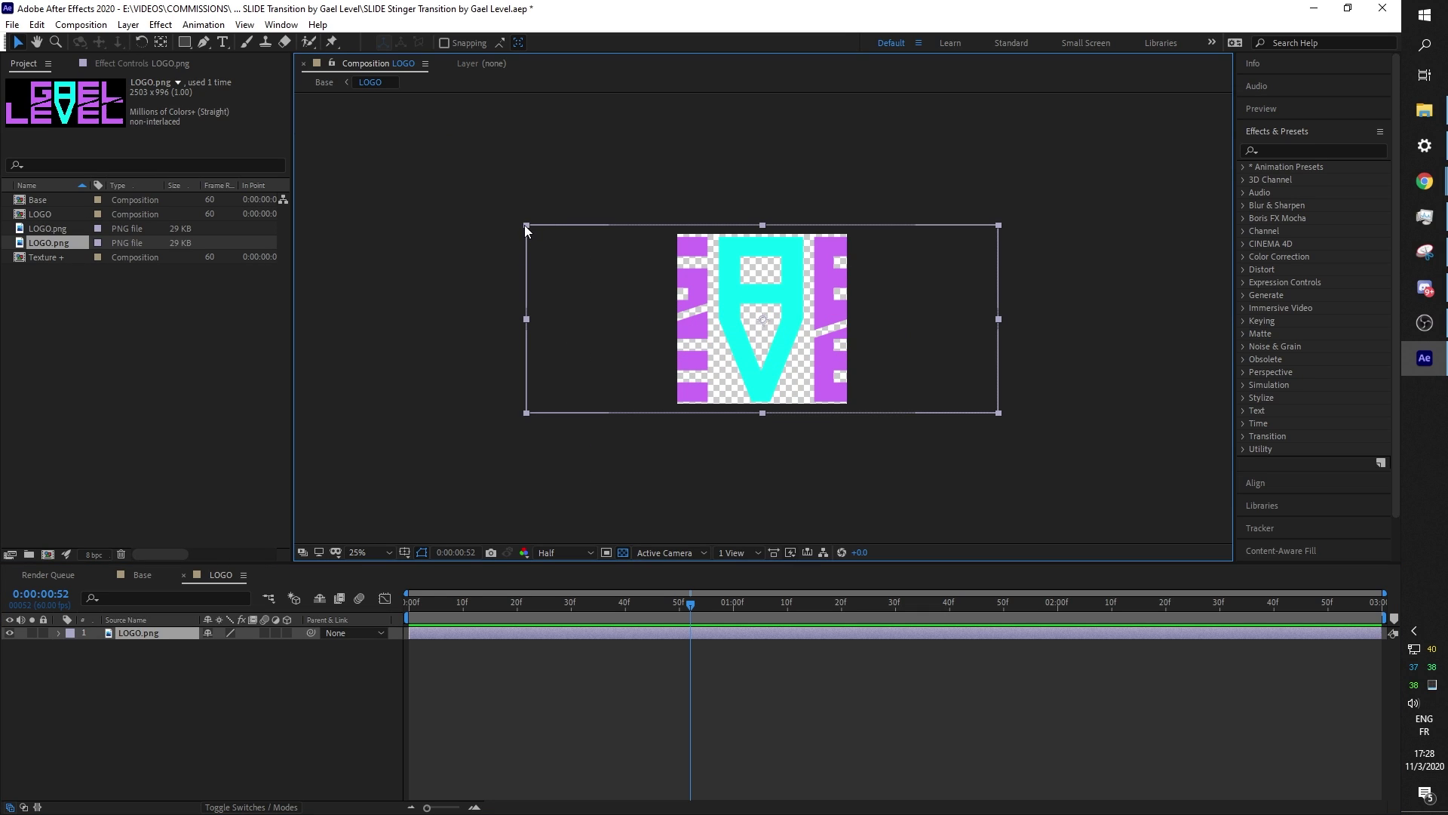
{"action": "key", "text": "Return"}
{"action": "left_click_drag", "start_coordinate": [526, 226], "coordinate": [677, 274]}
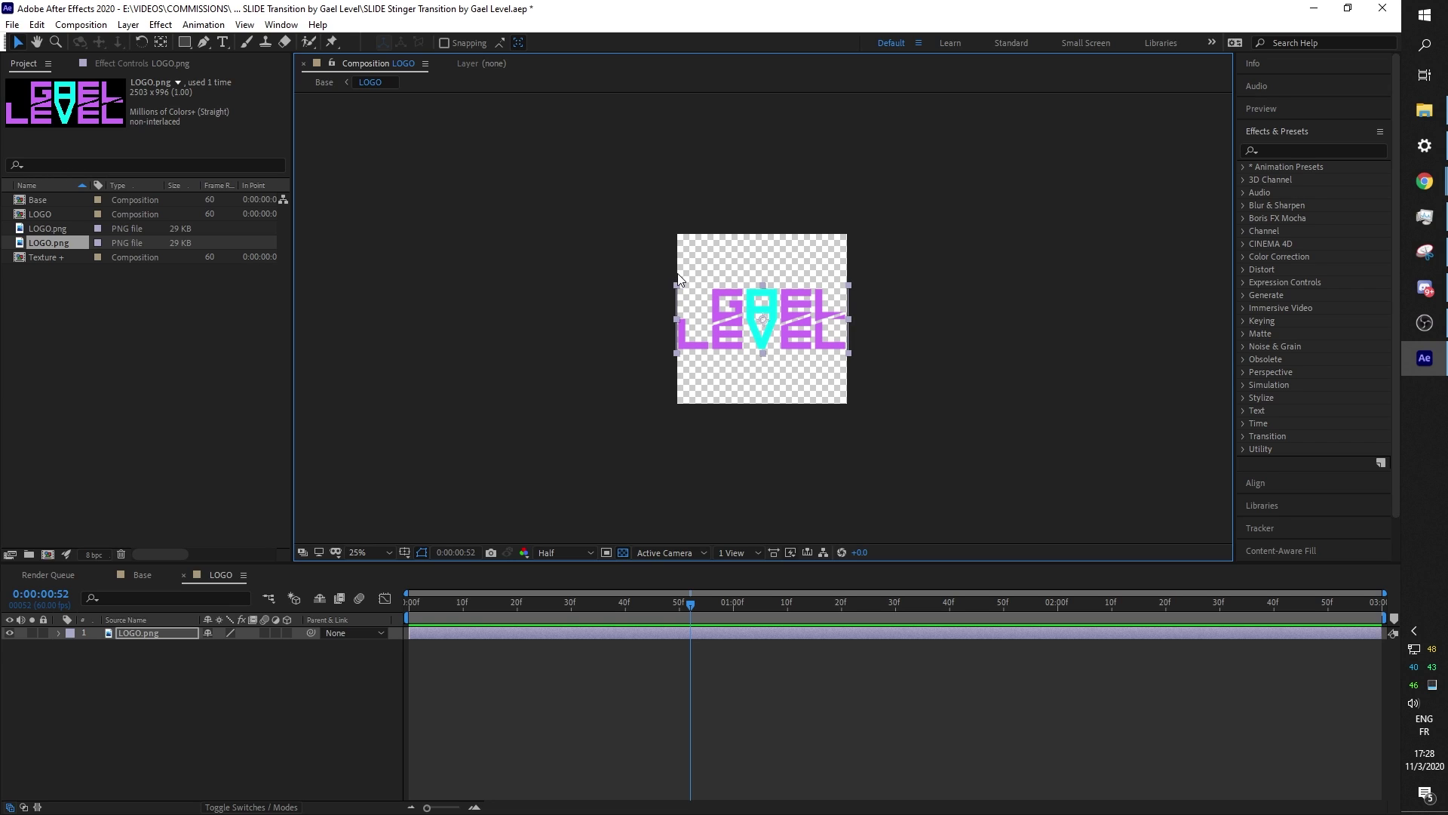
{"action": "left_click", "coordinate": [297, 682]}
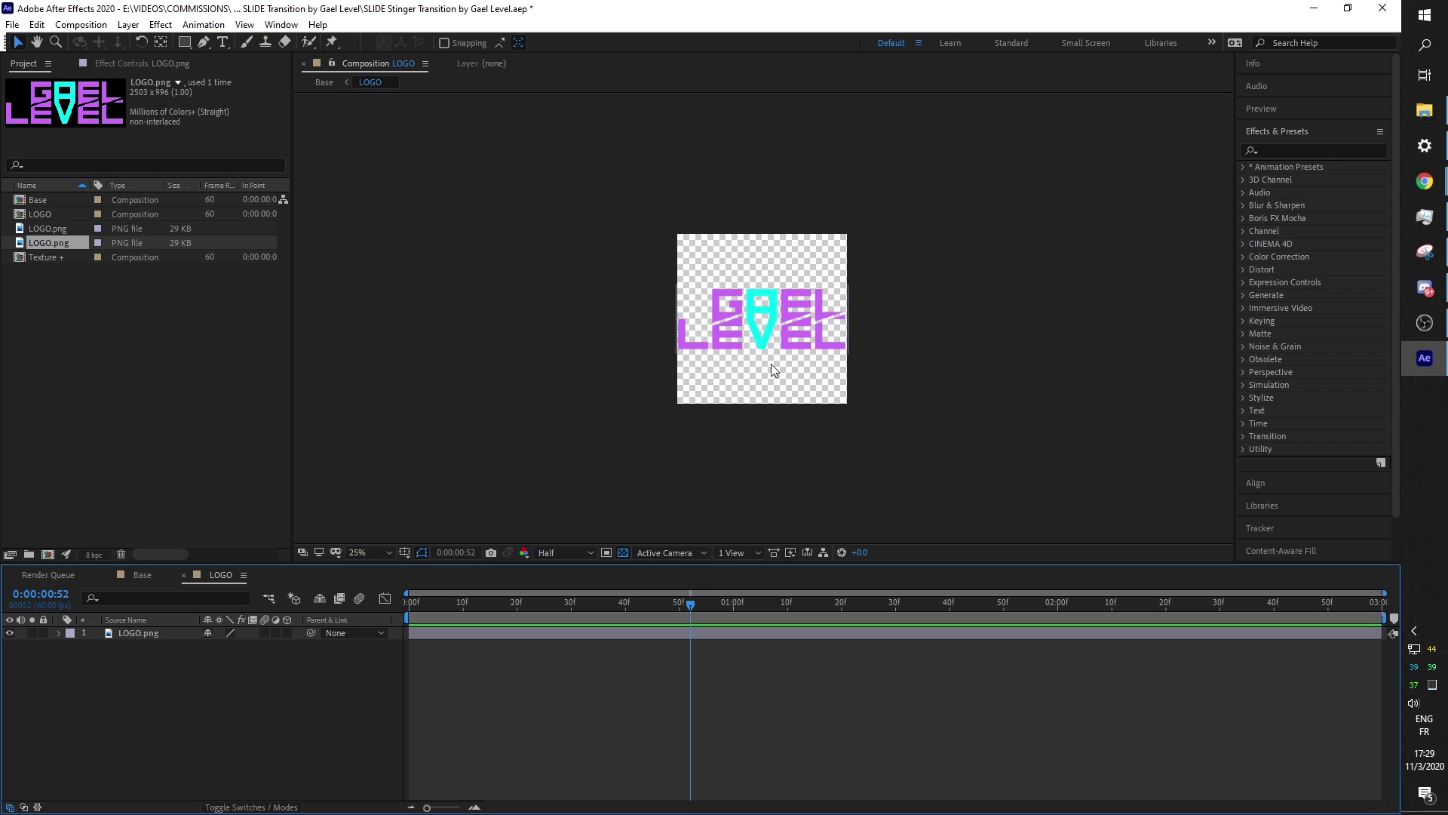
In the Base comp around frame 23, set 1rst COLOR's fill to the logo's sampled cyan.
{"action": "left_click", "coordinate": [143, 575]}
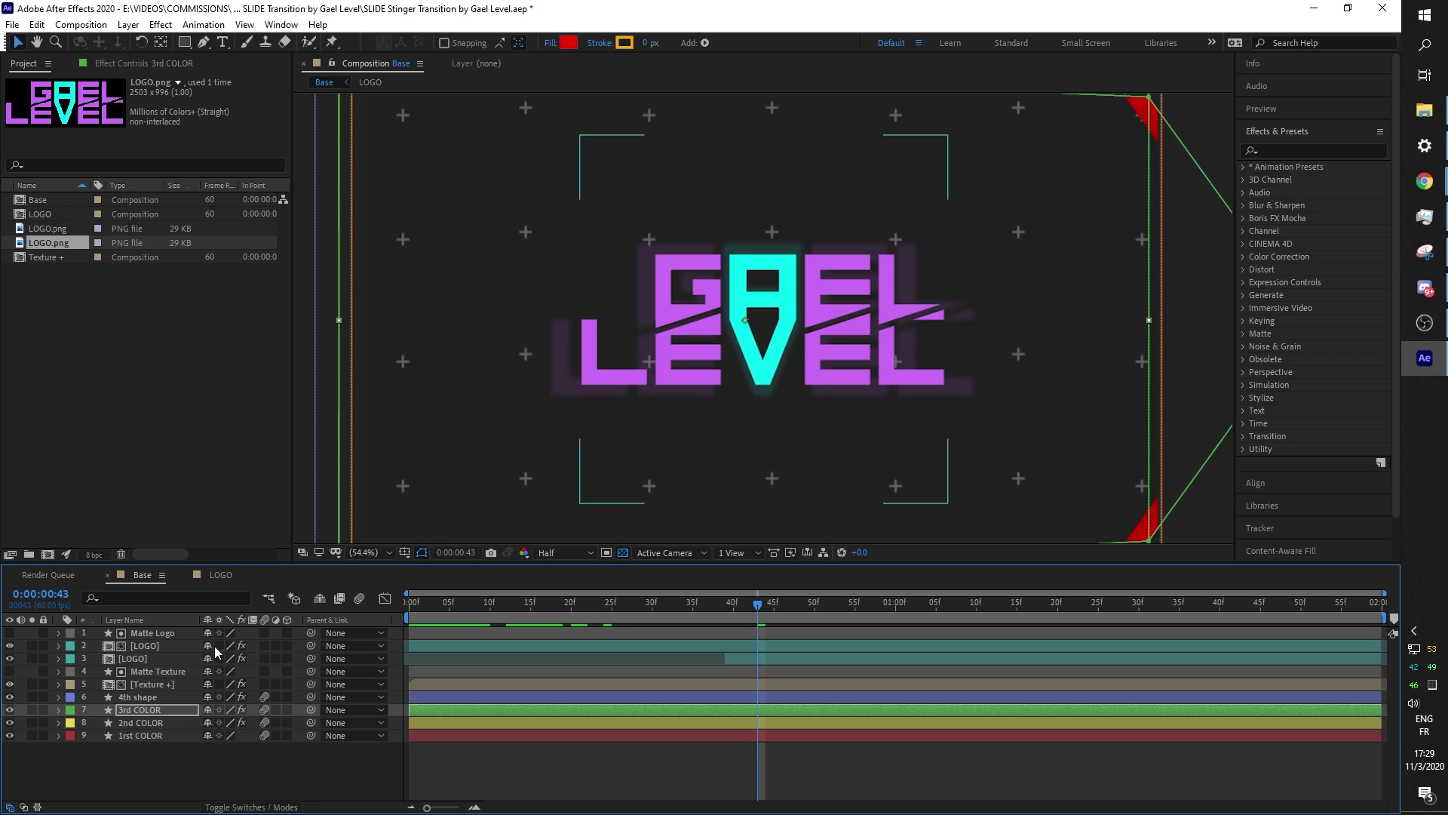
{"action": "mouse_move", "coordinate": [755, 609]}
{"action": "left_mouse_down"}
{"action": "mouse_move", "coordinate": [589, 617]}
{"action": "mouse_move", "coordinate": [782, 617]}
{"action": "left_mouse_up"}
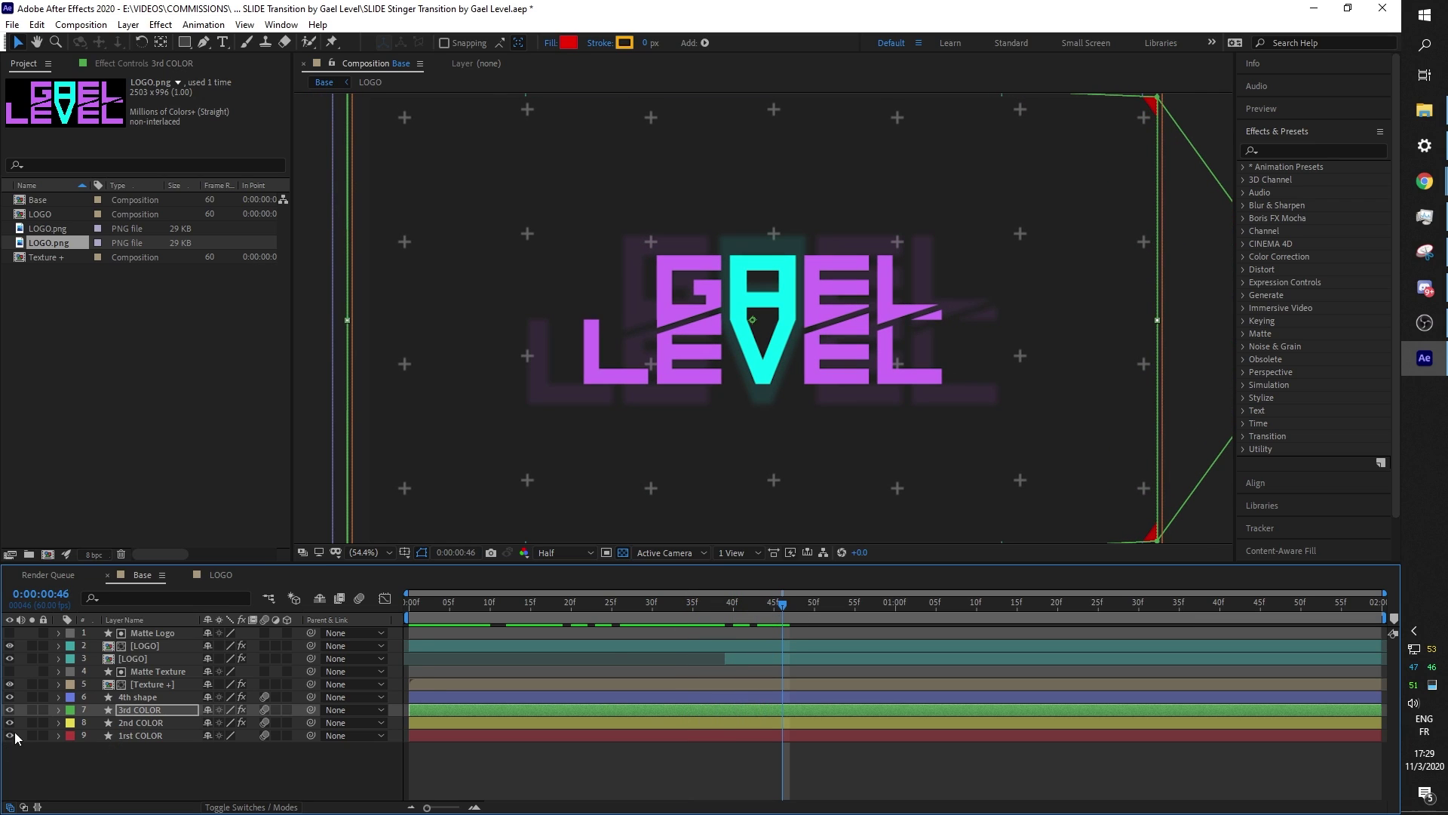
{"action": "left_click", "coordinate": [130, 736]}
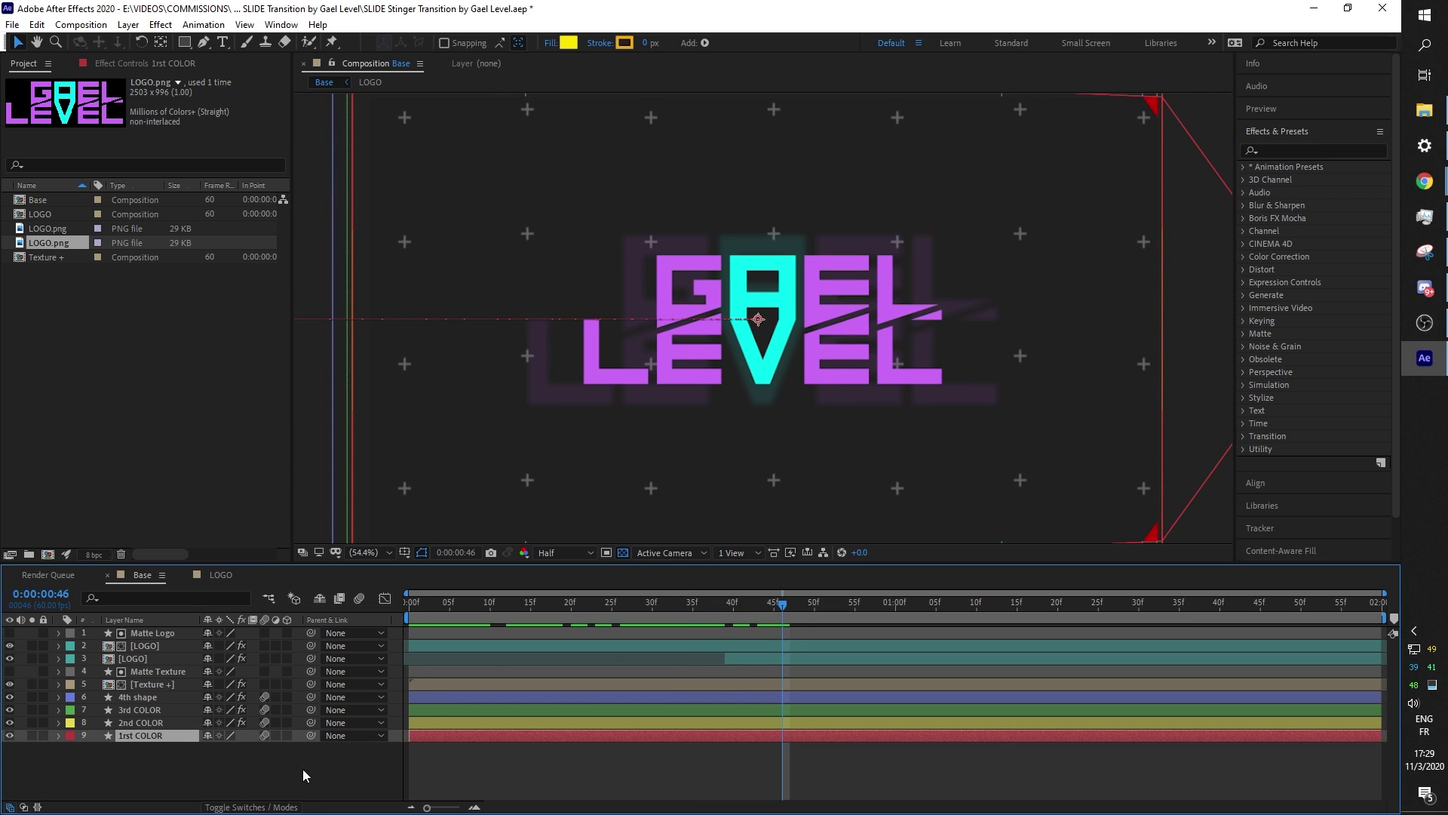
{"action": "left_click", "coordinate": [569, 42]}
{"action": "left_click", "coordinate": [508, 364]}
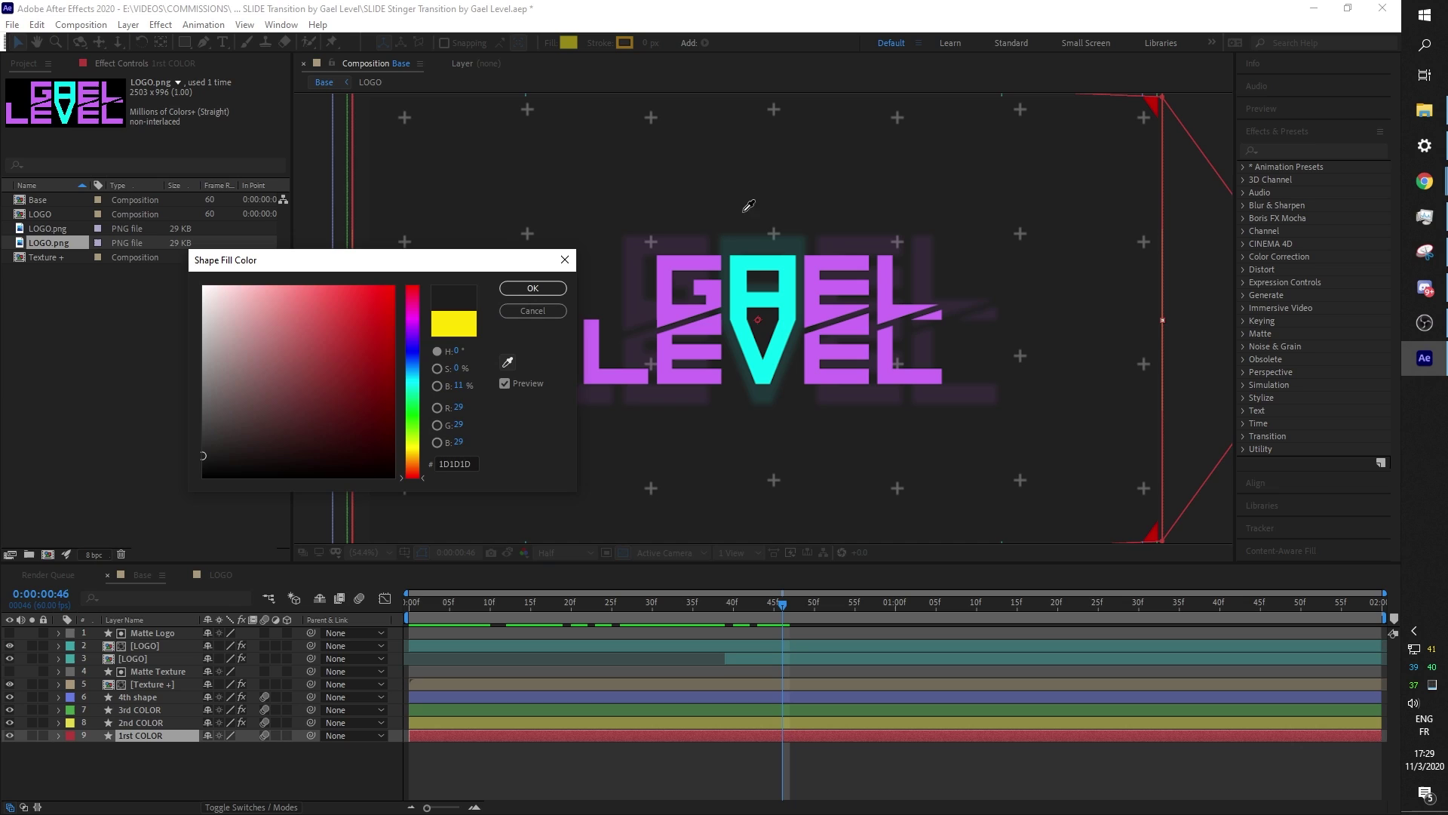
{"action": "left_click", "coordinate": [743, 262]}
{"action": "left_click", "coordinate": [533, 288]}
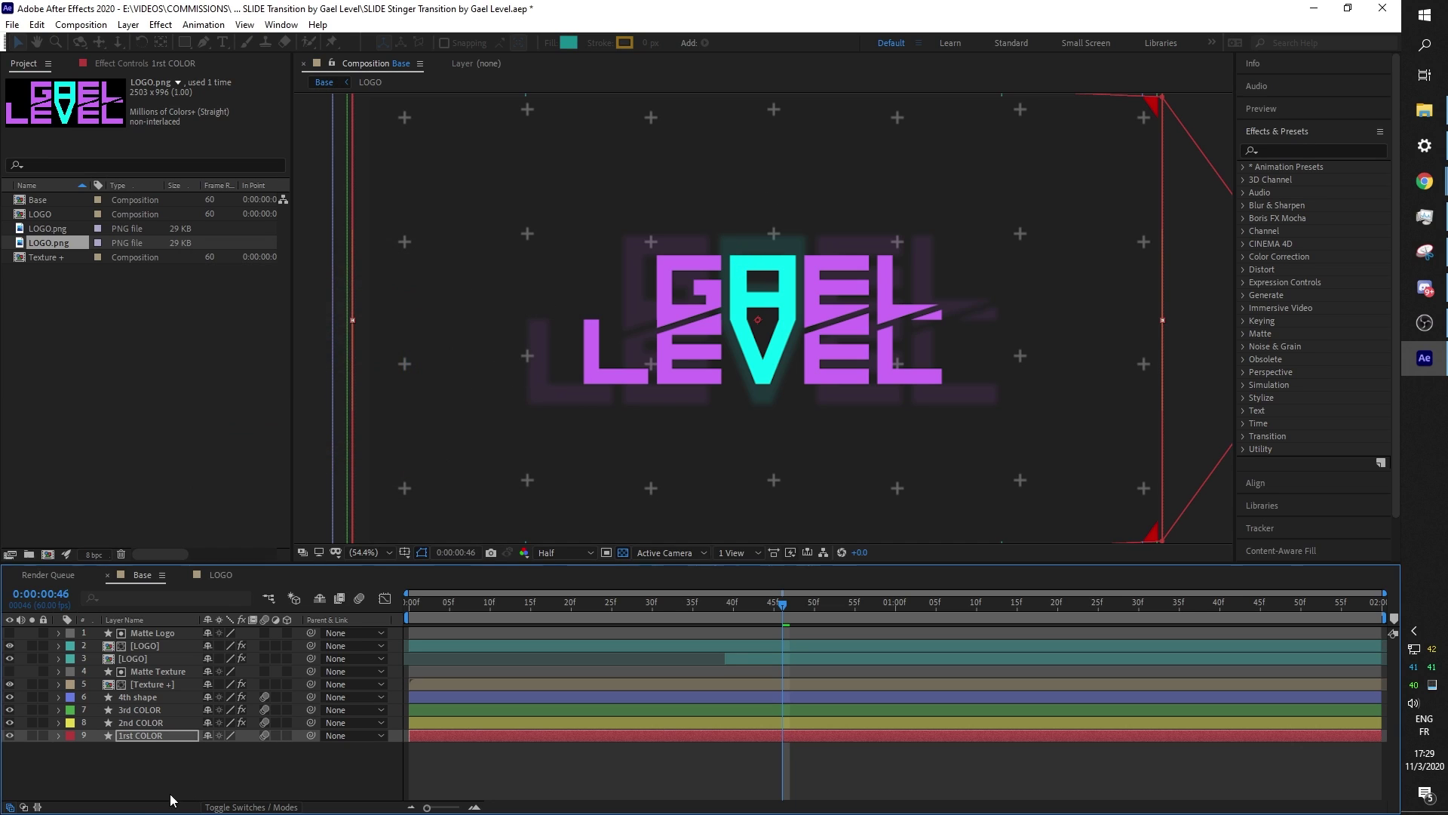
Select 3rd COLOR and sample the logo's purple as its fill.
{"action": "key", "text": "ctrl+Up"}
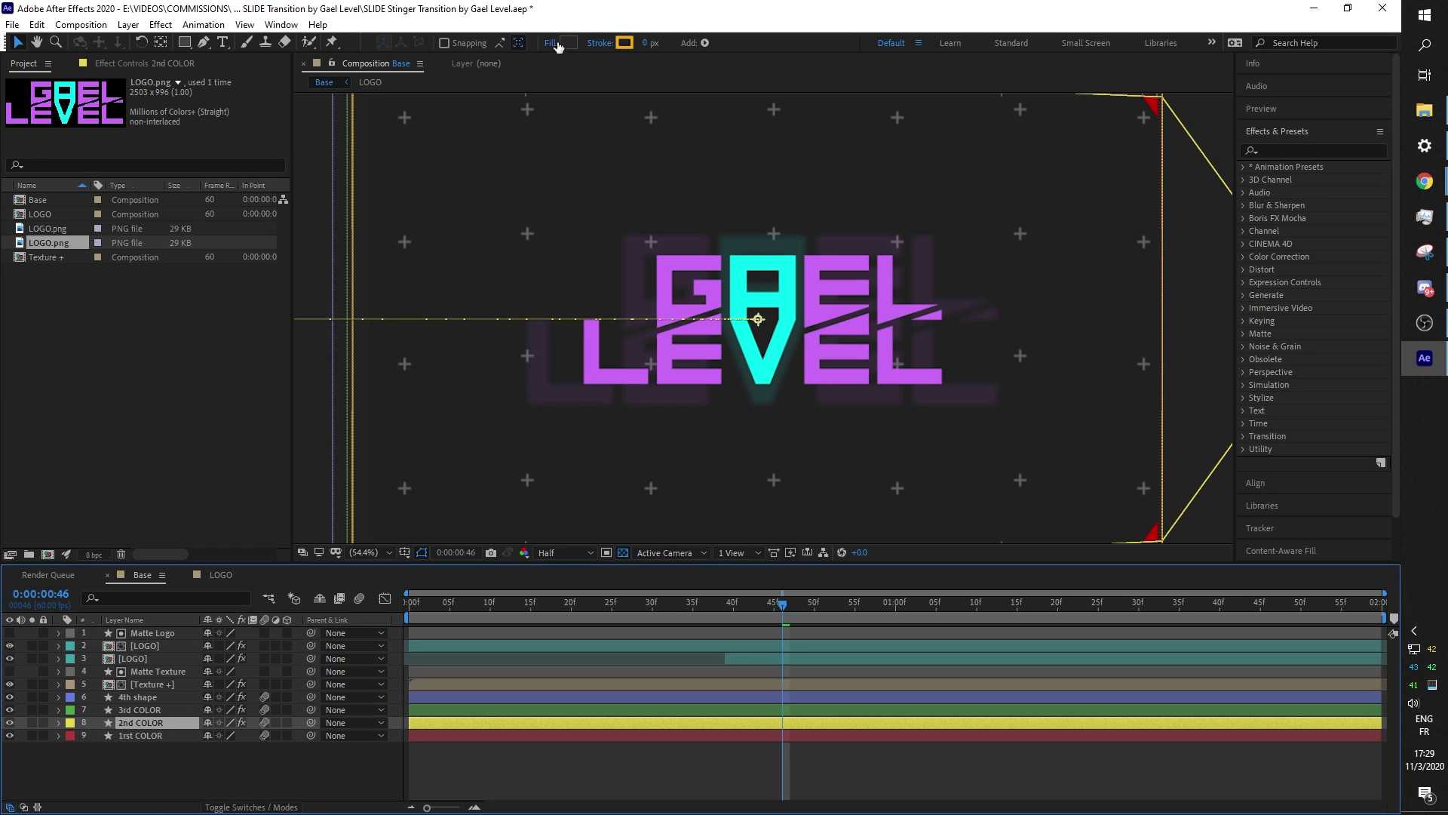
{"action": "key", "text": "ctrl+Up"}
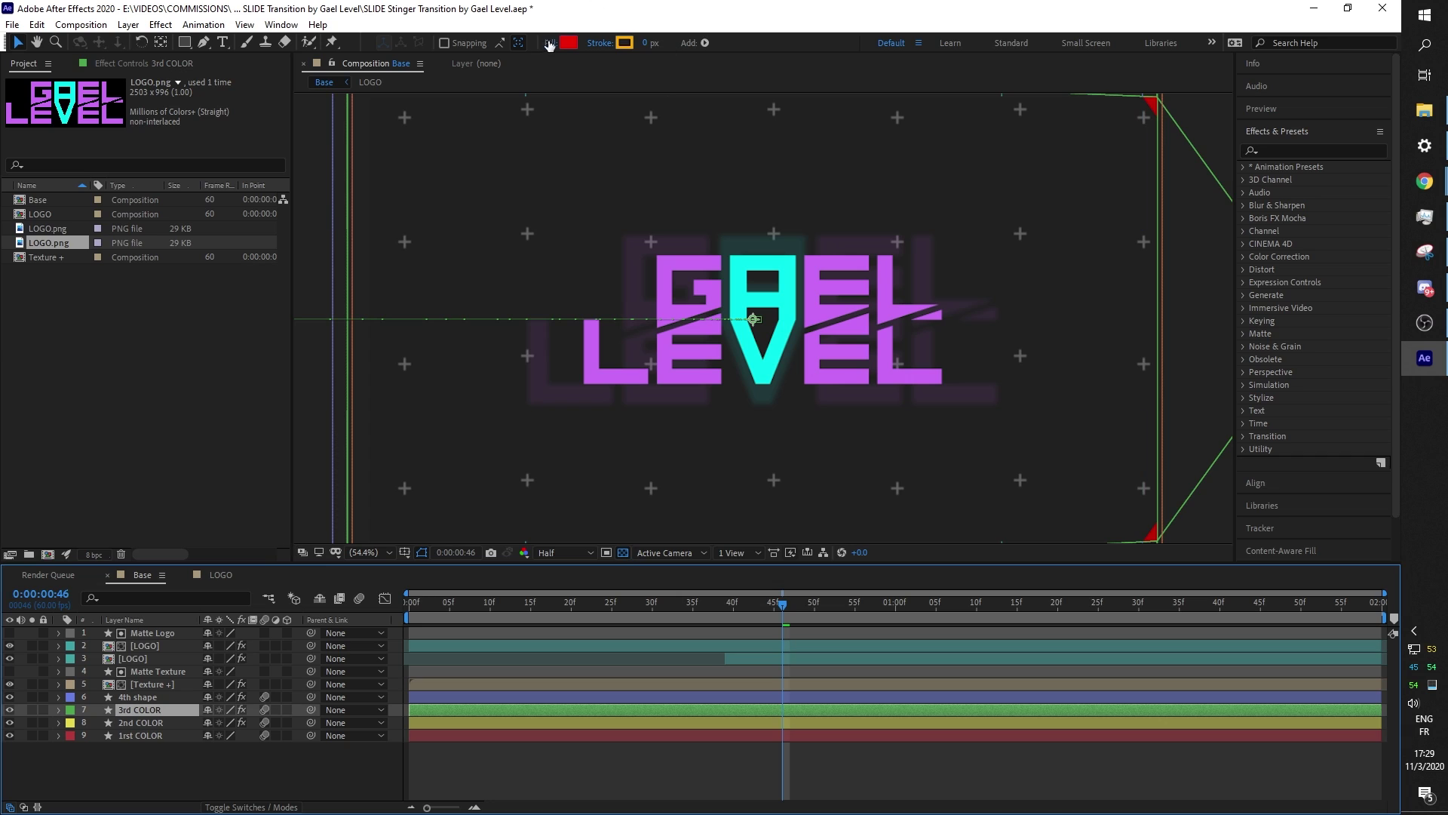
{"action": "left_click", "coordinate": [569, 44]}
{"action": "left_click", "coordinate": [507, 364]}
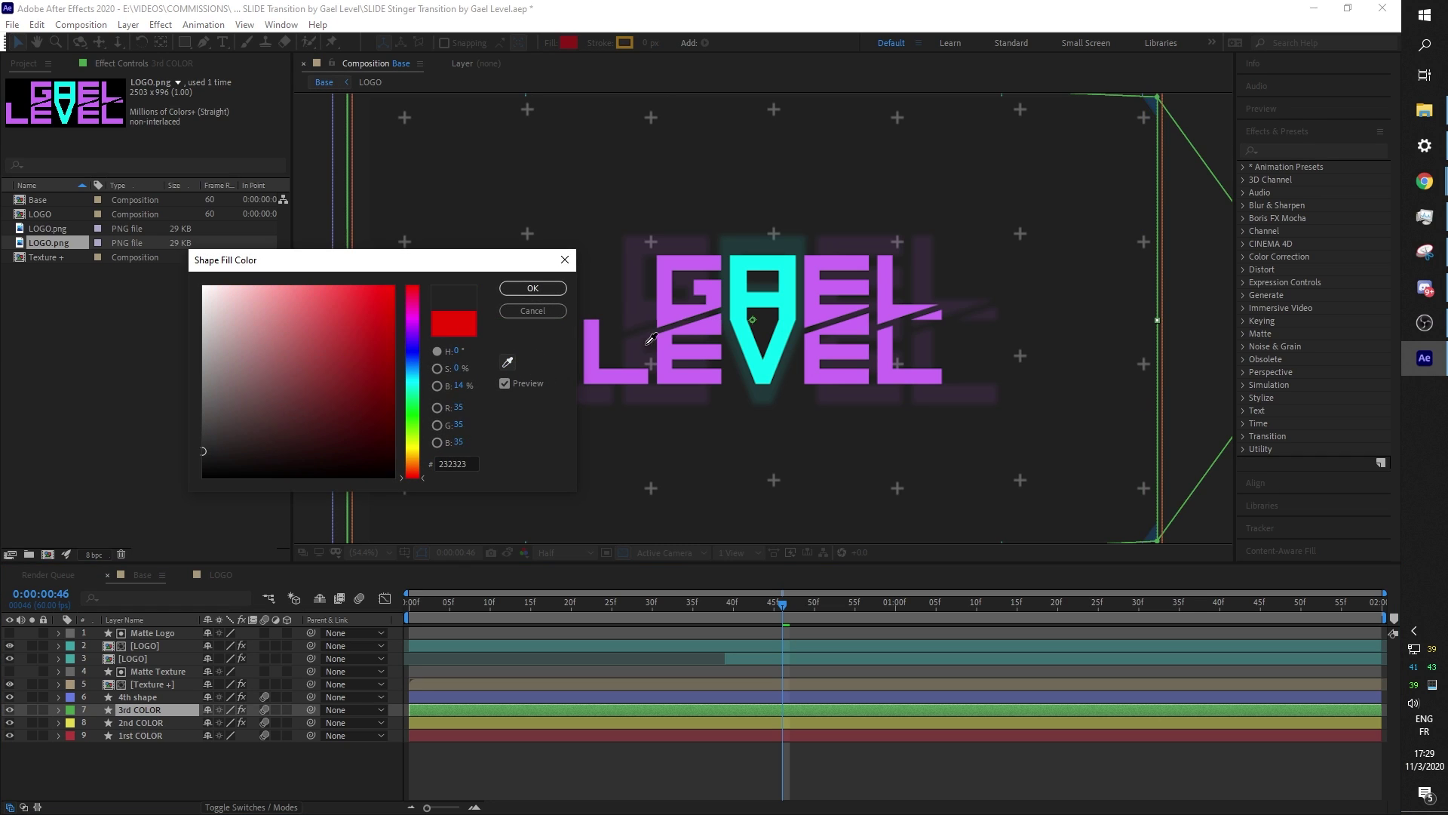
{"action": "left_click", "coordinate": [669, 257]}
Confirm the purple fill colour, scrub through the slide-in, and enable motion blur.
{"action": "left_click", "coordinate": [533, 288]}
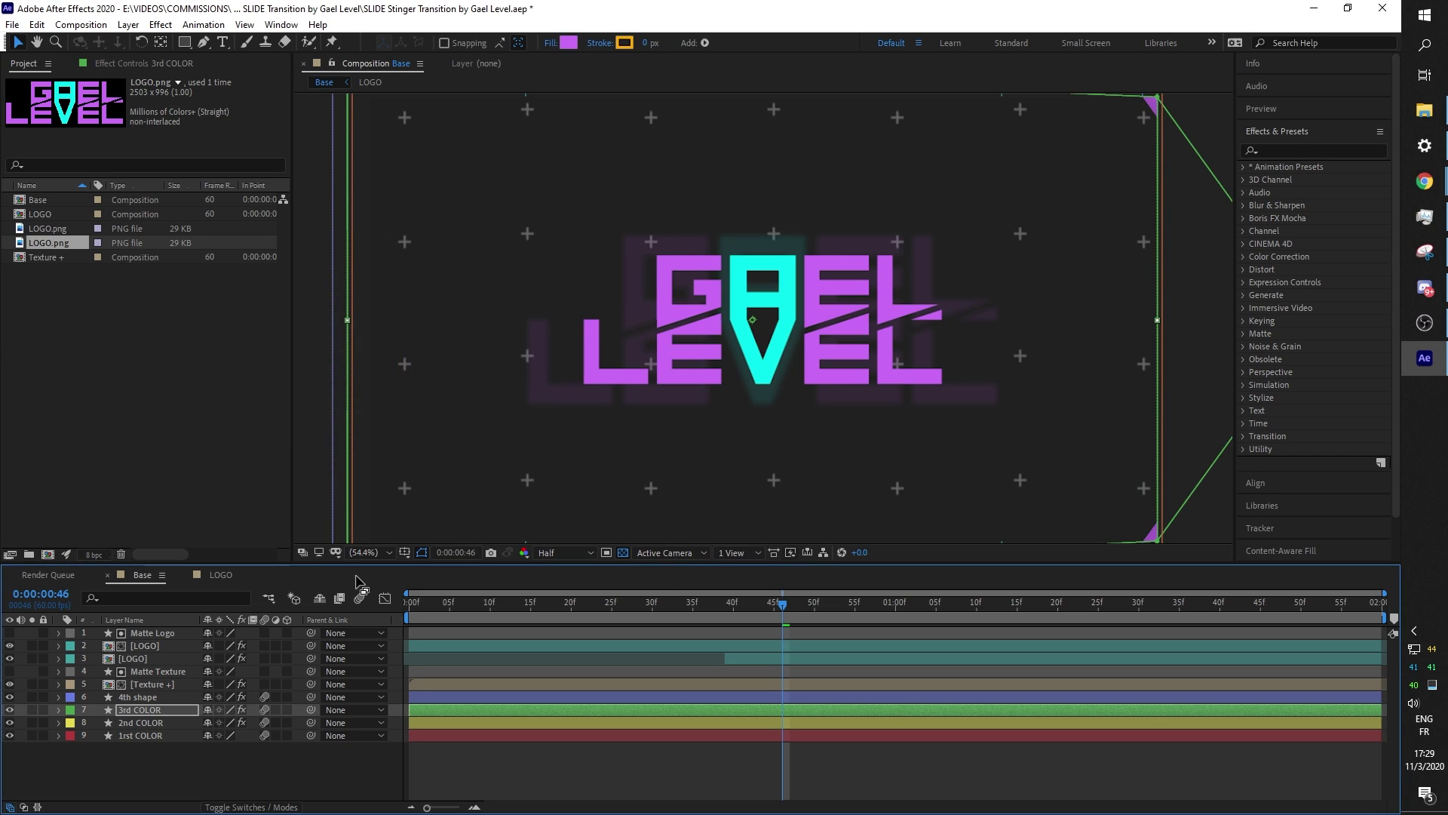
{"action": "left_click_drag", "start_coordinate": [413, 605], "coordinate": [1269, 622]}
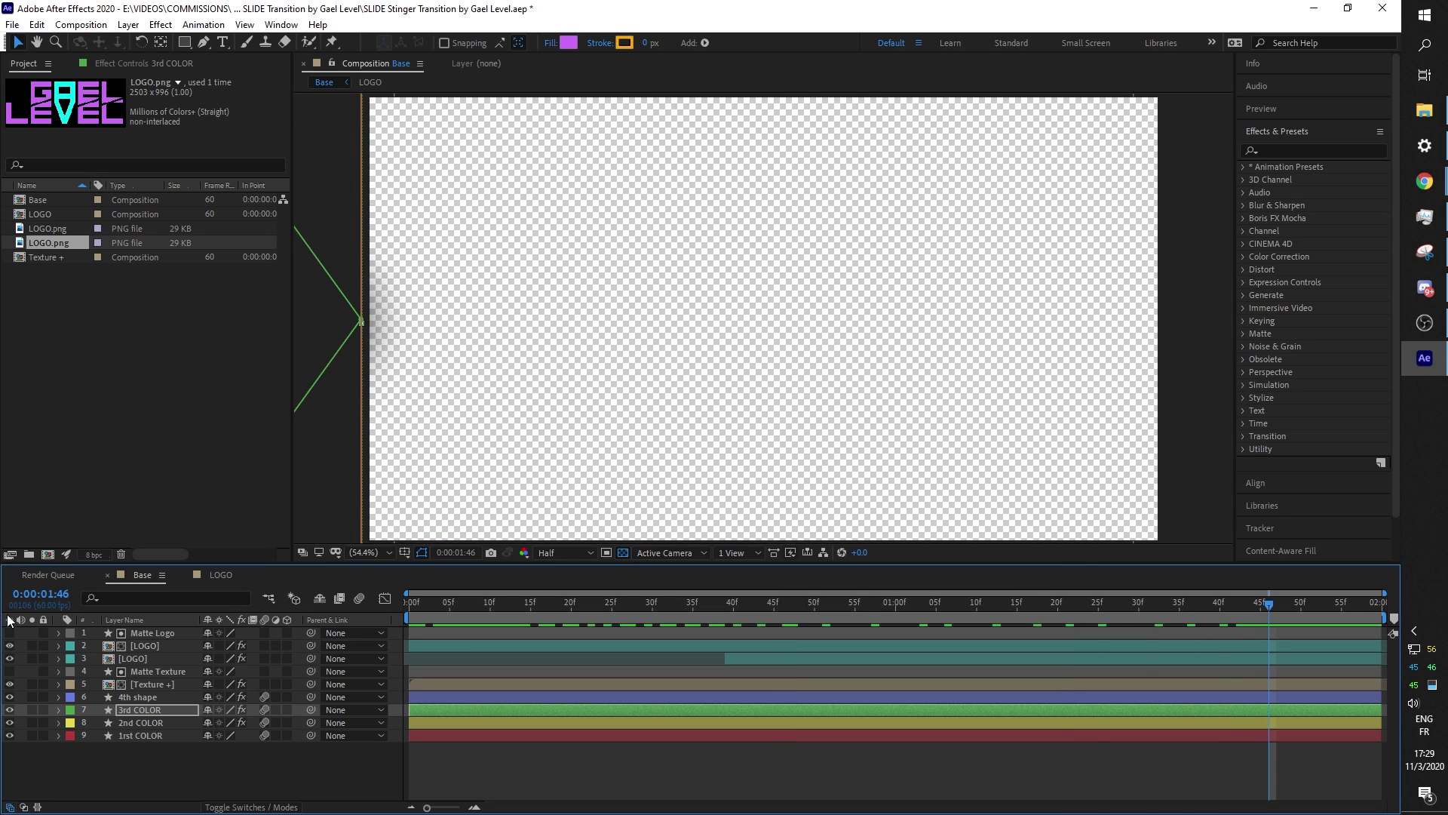
{"action": "left_click_drag", "start_coordinate": [536, 609], "coordinate": [596, 610]}
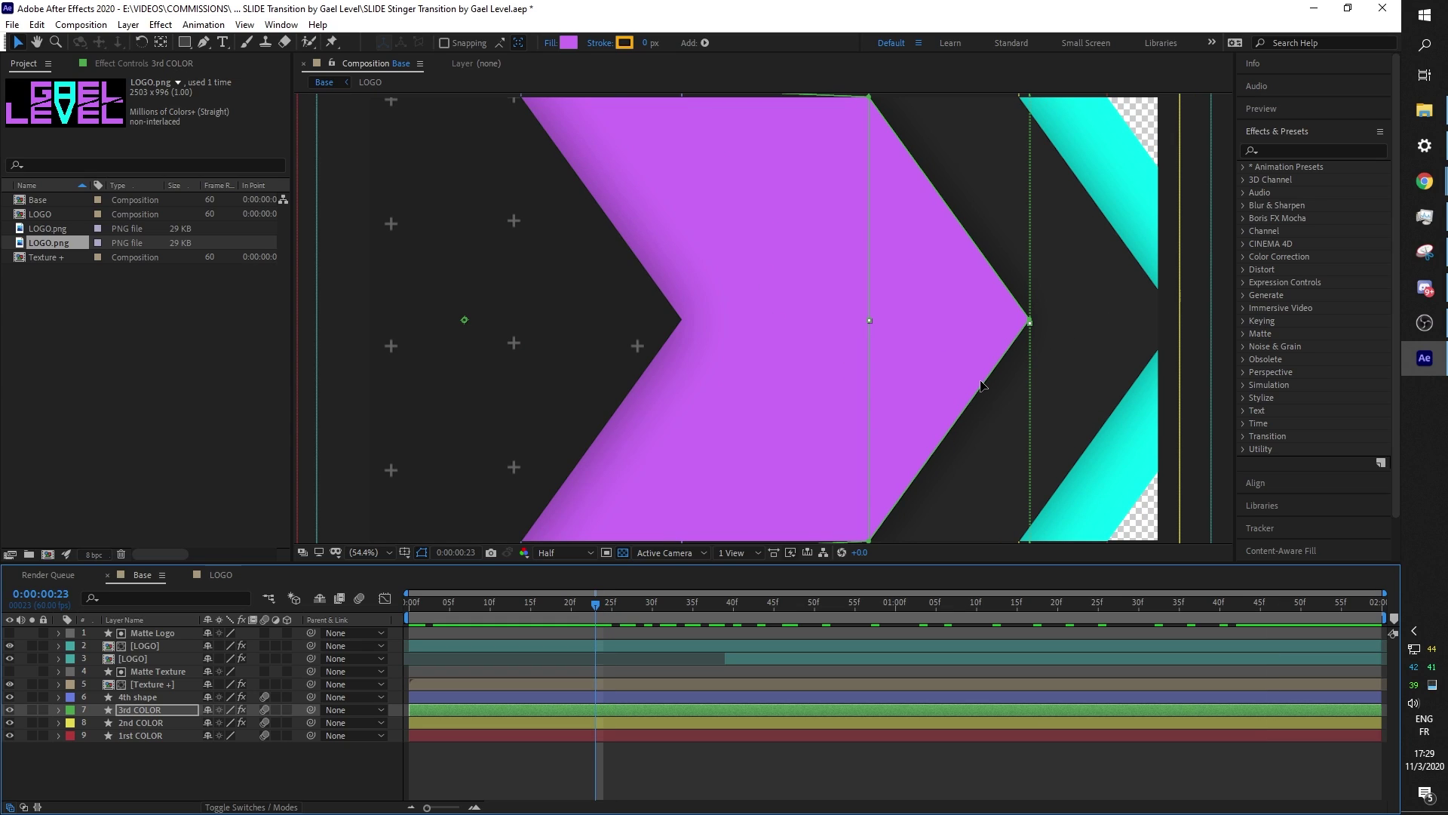
{"action": "left_click", "coordinate": [359, 599]}
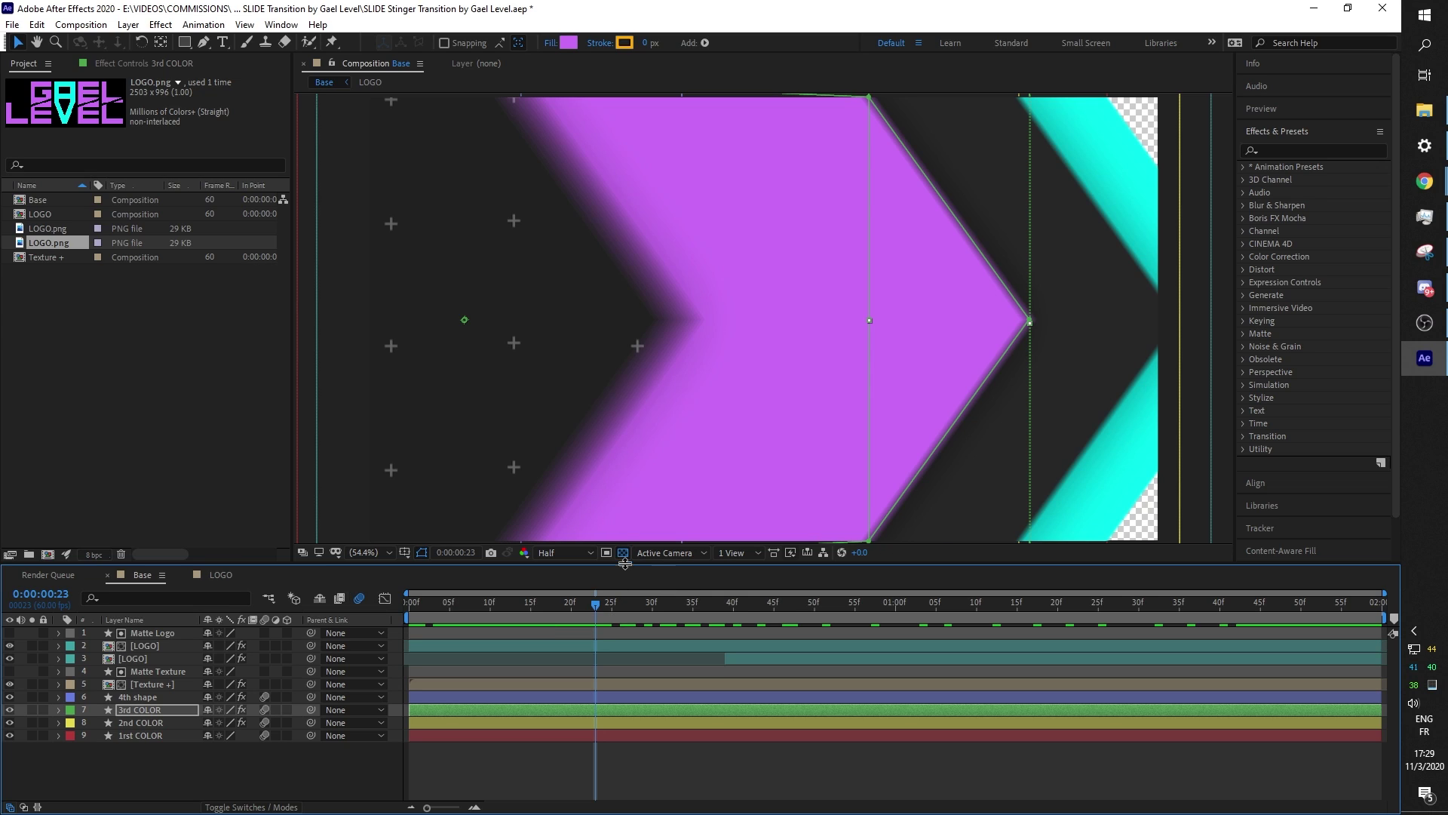
Preview the transition, turn motion blur back off, and save the project at frame 50.
{"action": "left_click_drag", "start_coordinate": [593, 609], "coordinate": [405, 608]}
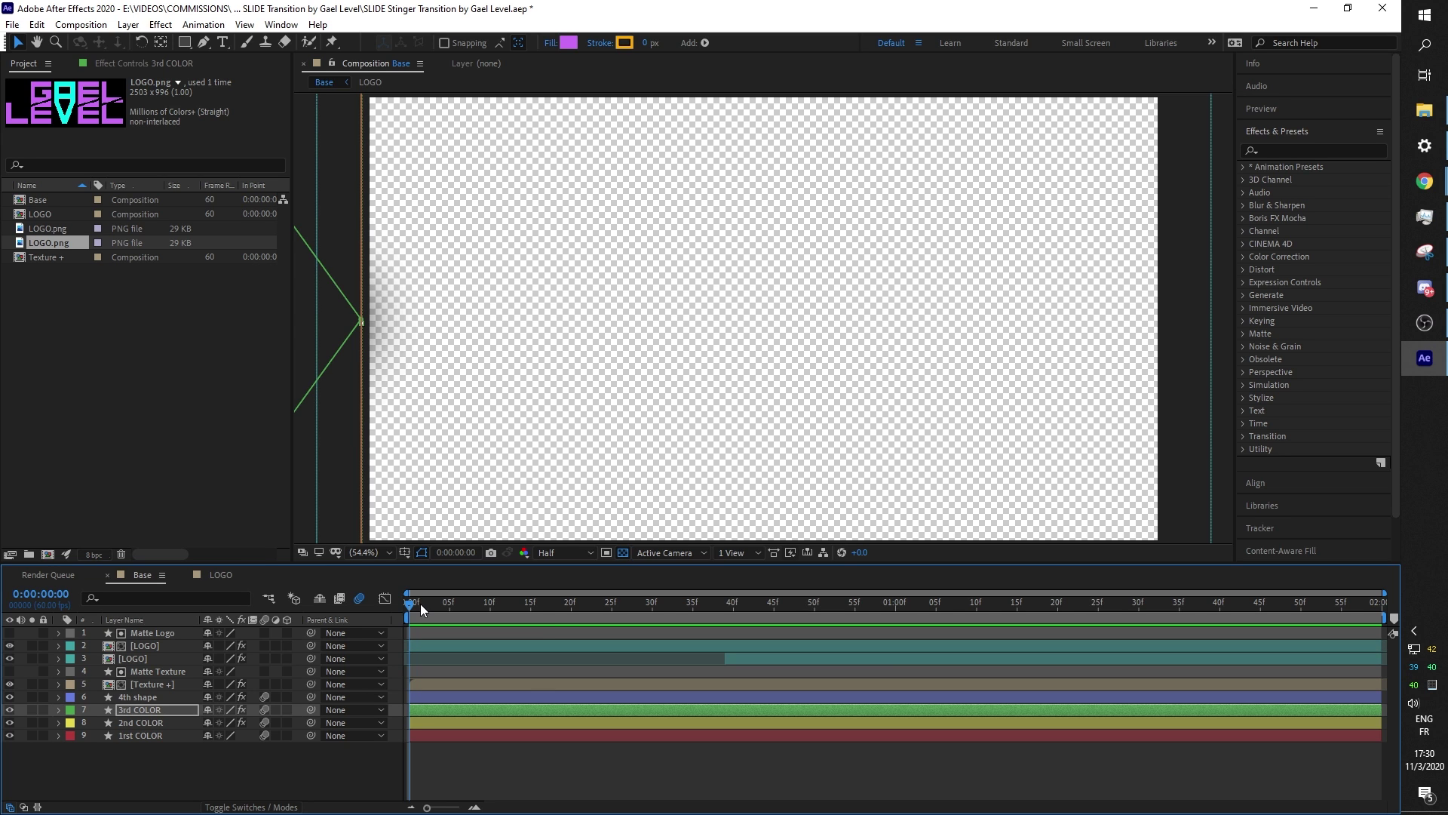
{"action": "key", "text": "space"}
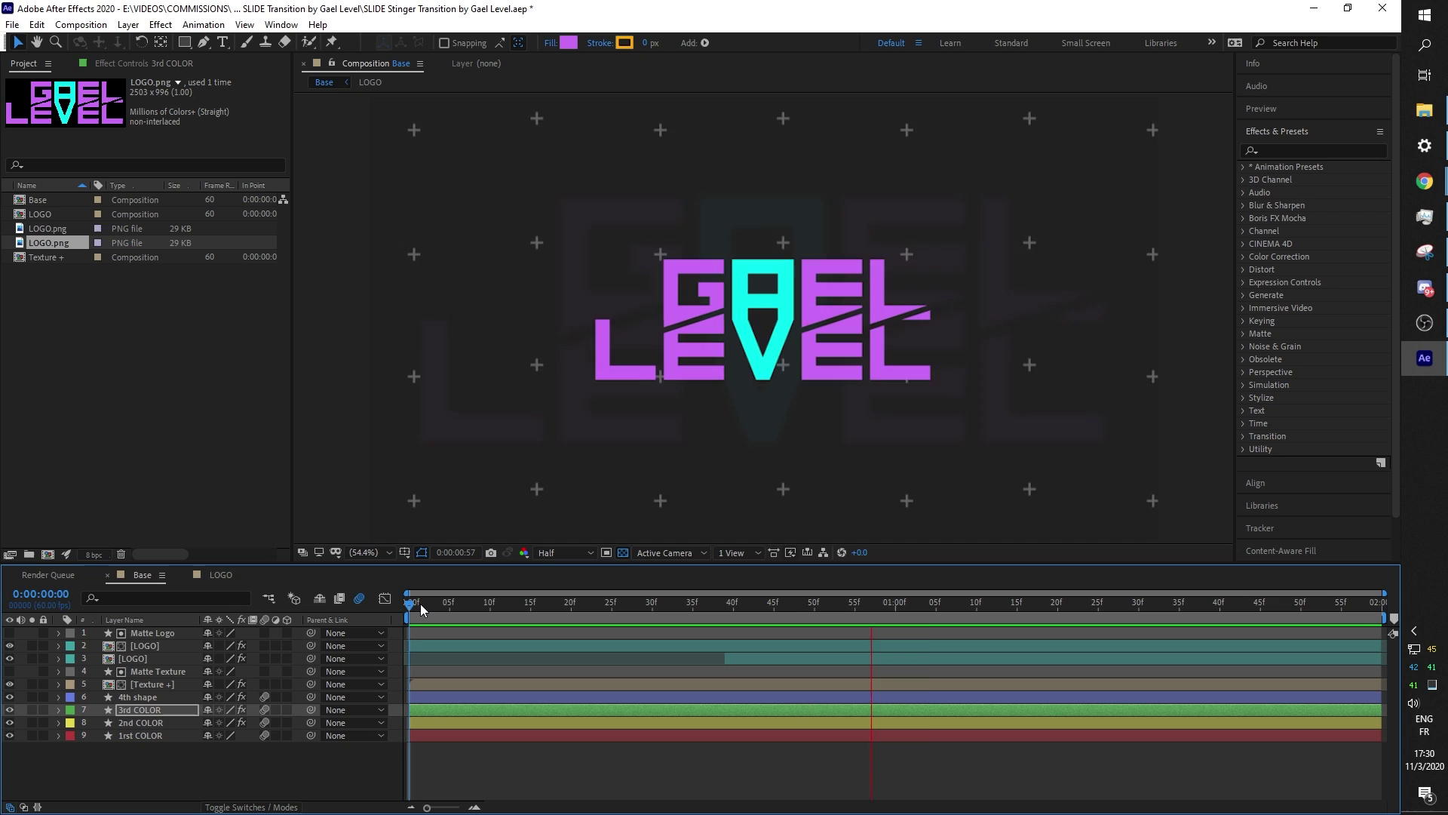
{"action": "key", "text": "space"}
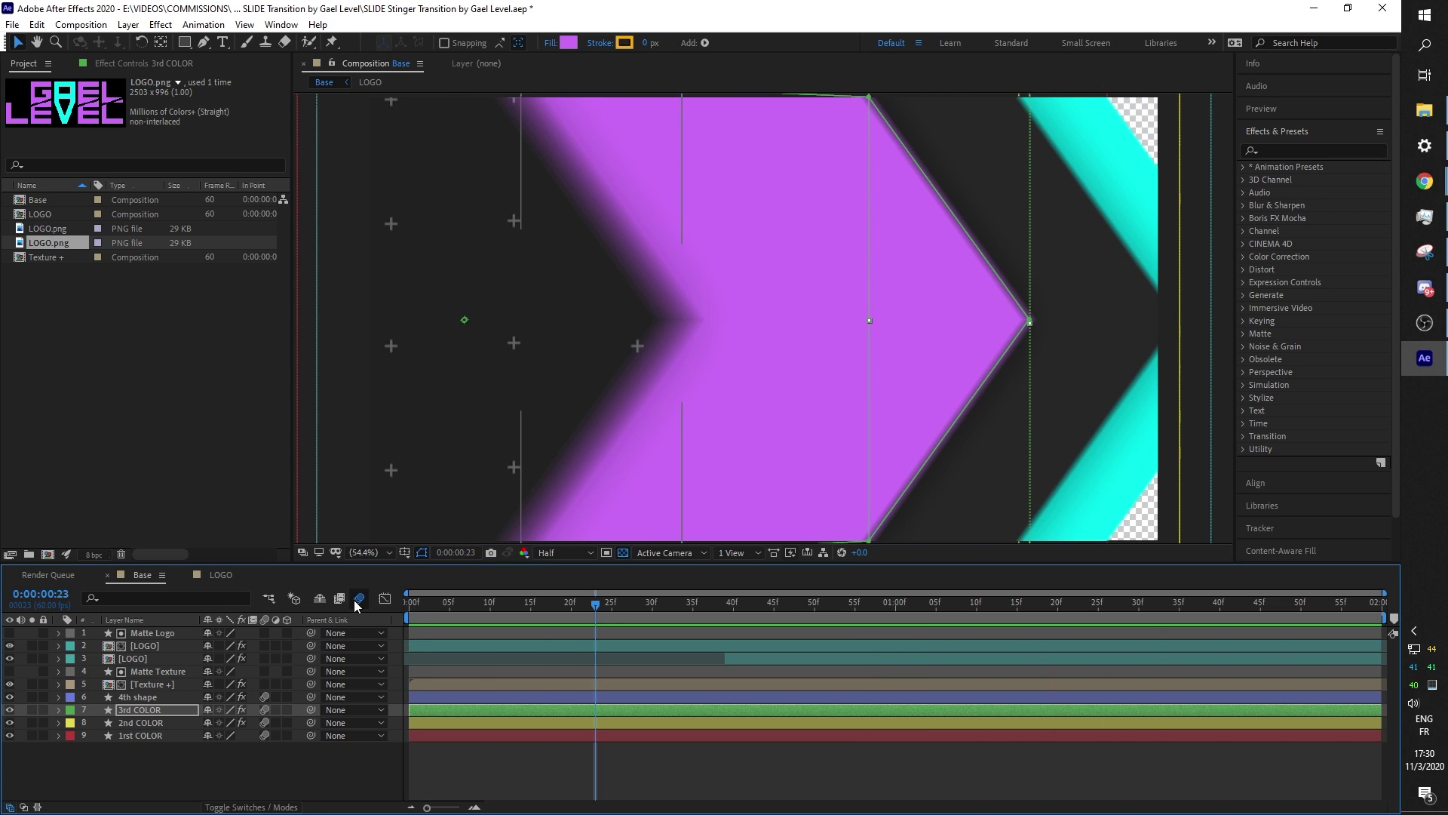
{"action": "left_click", "coordinate": [354, 599]}
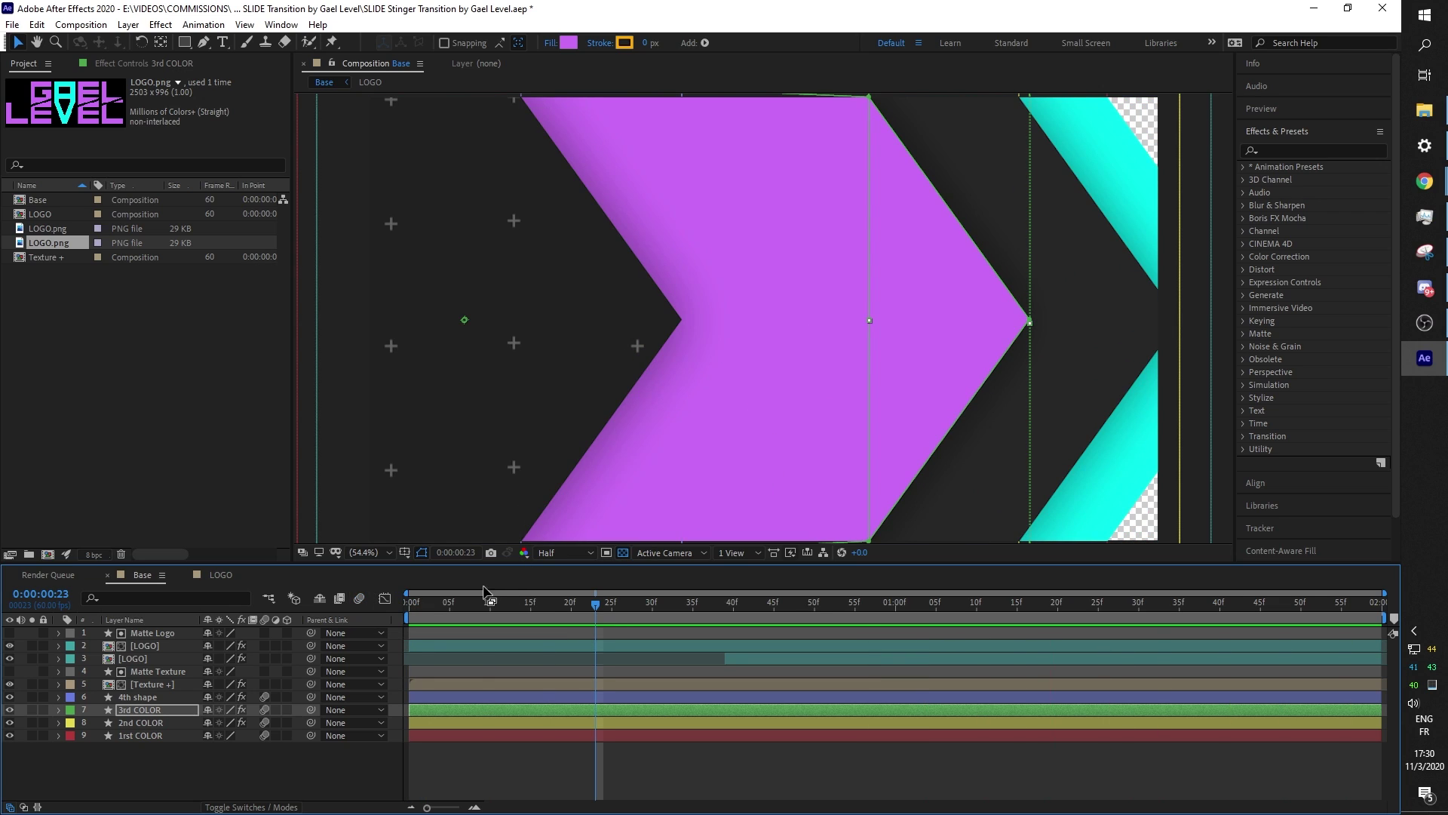
{"action": "left_click", "coordinate": [433, 604]}
{"action": "left_click_drag", "start_coordinate": [433, 604], "coordinate": [822, 604]}
{"action": "key", "text": "ctrl+s"}
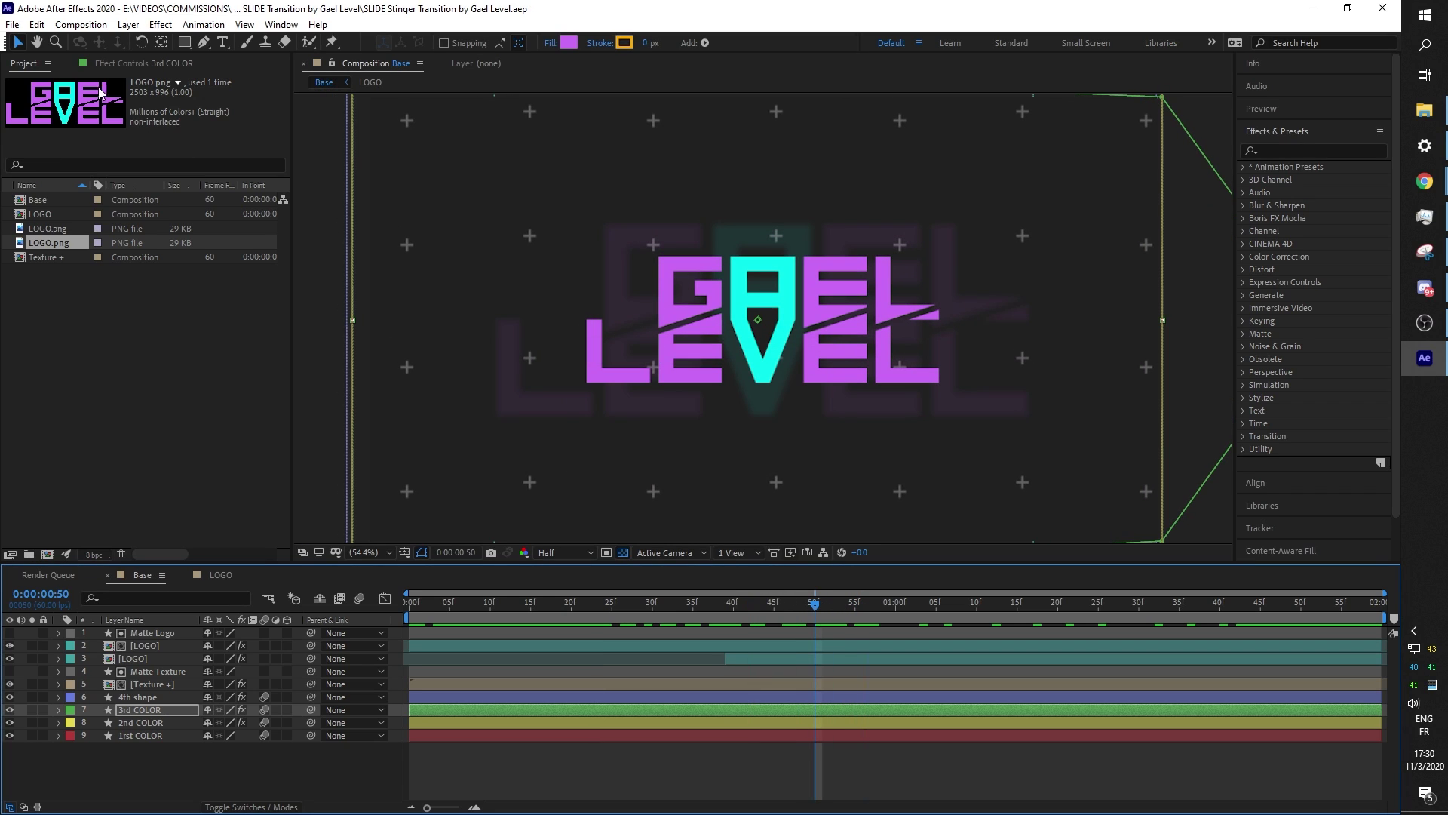
Queue the Base composition with a QuickTime output module, RGB + Alpha channels and audio off.
{"action": "left_click", "coordinate": [76, 29]}
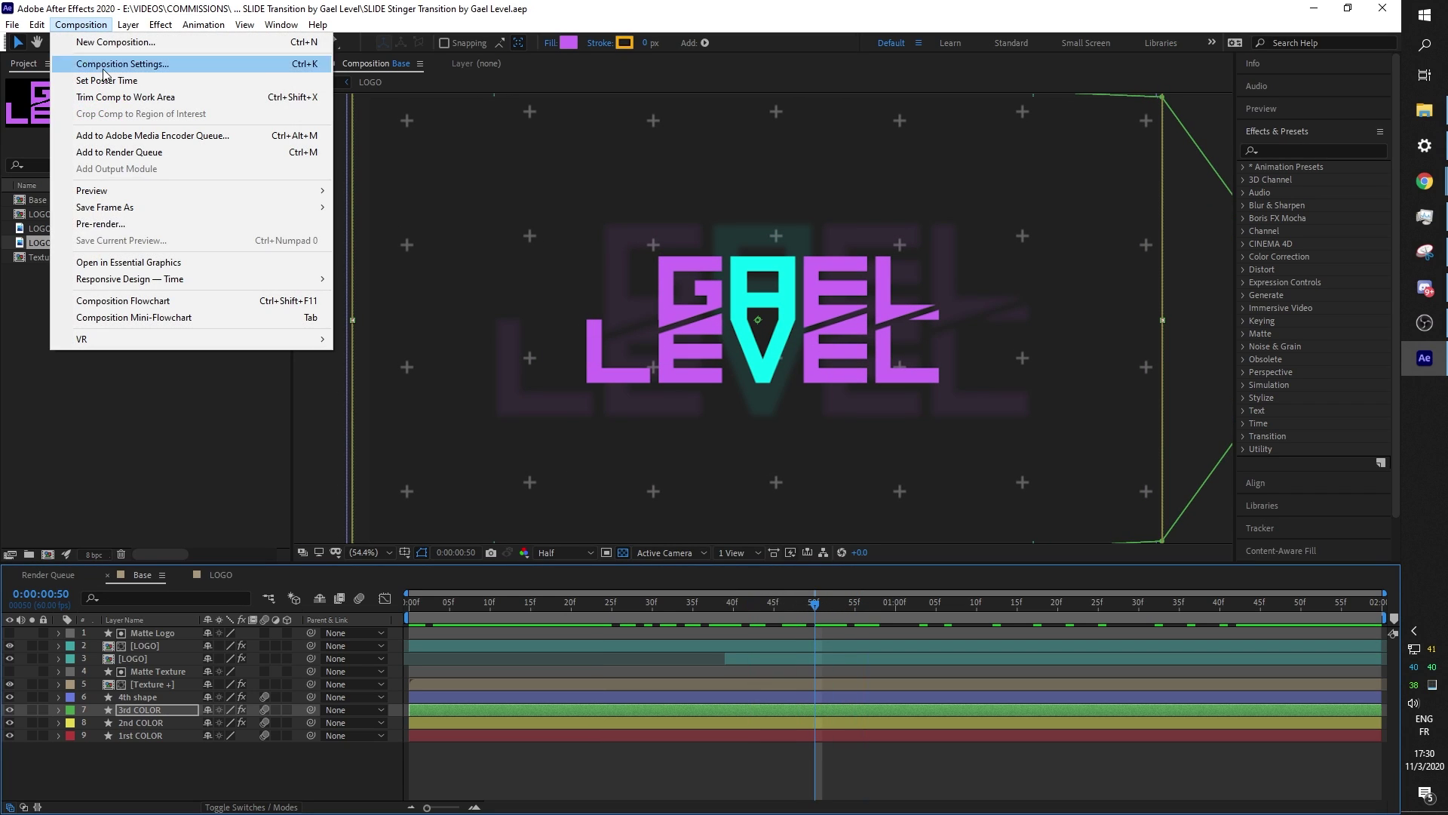
{"action": "left_click", "coordinate": [149, 152]}
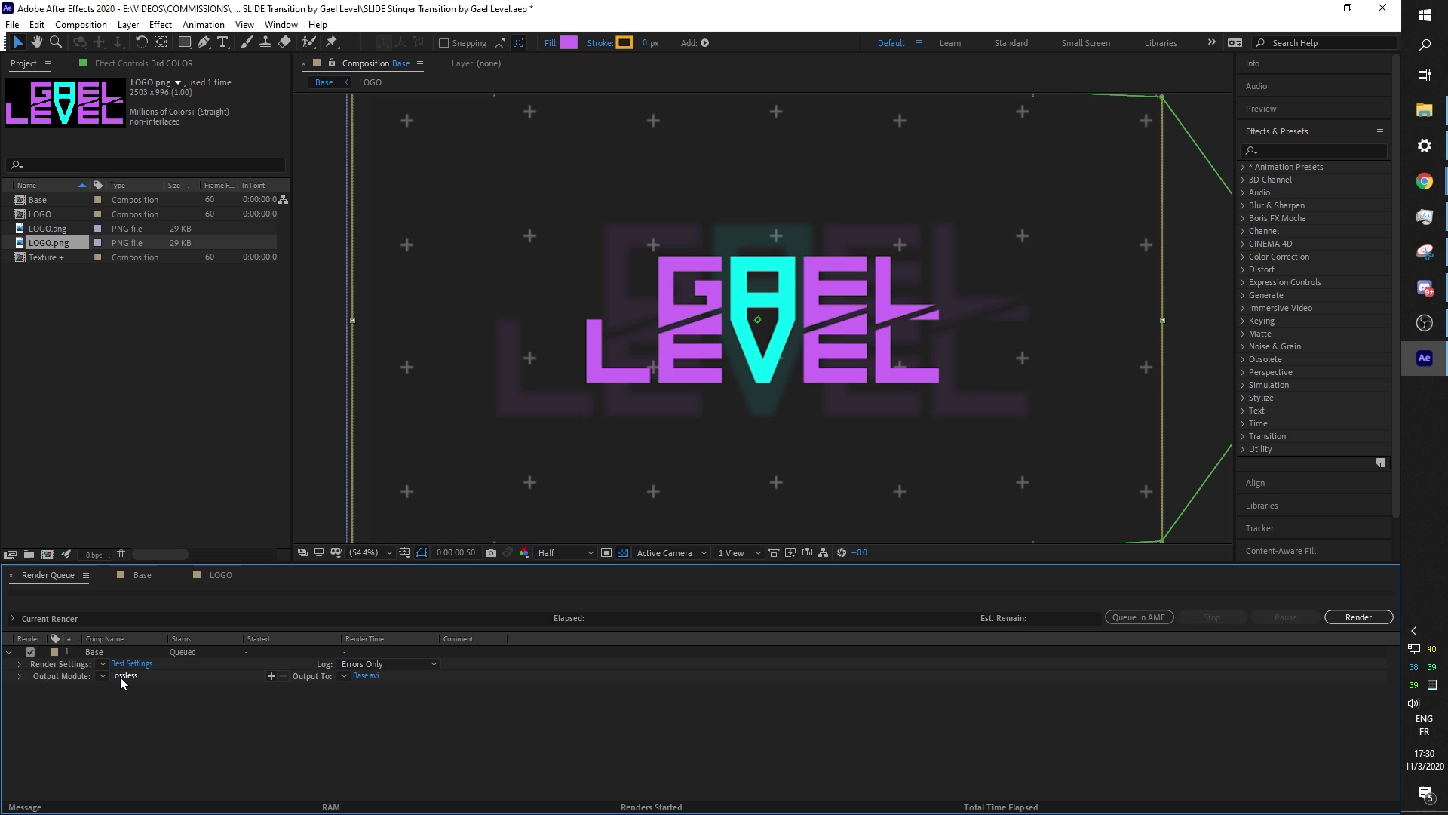
{"action": "left_click", "coordinate": [120, 676]}
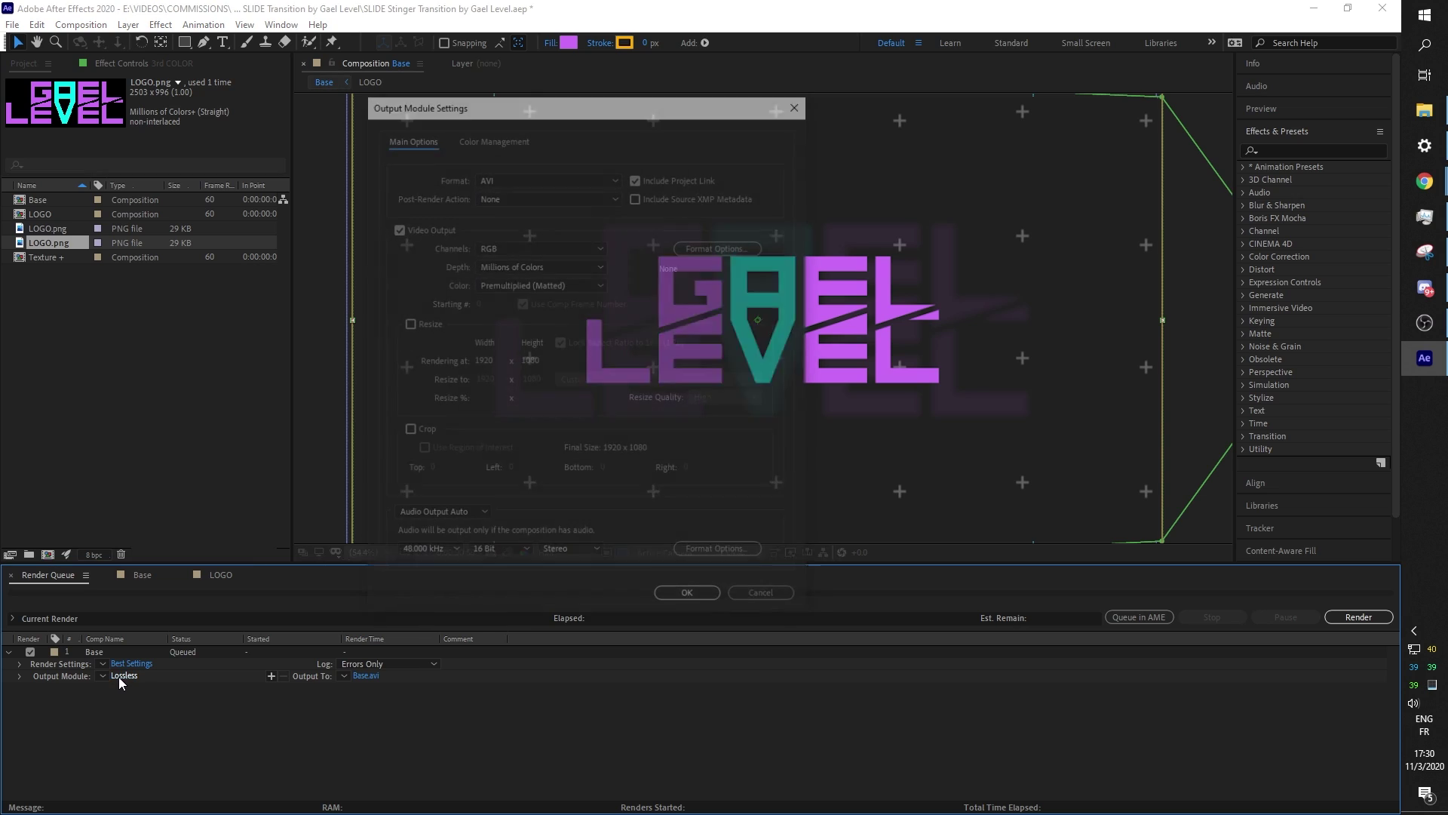
{"action": "left_click", "coordinate": [508, 178]}
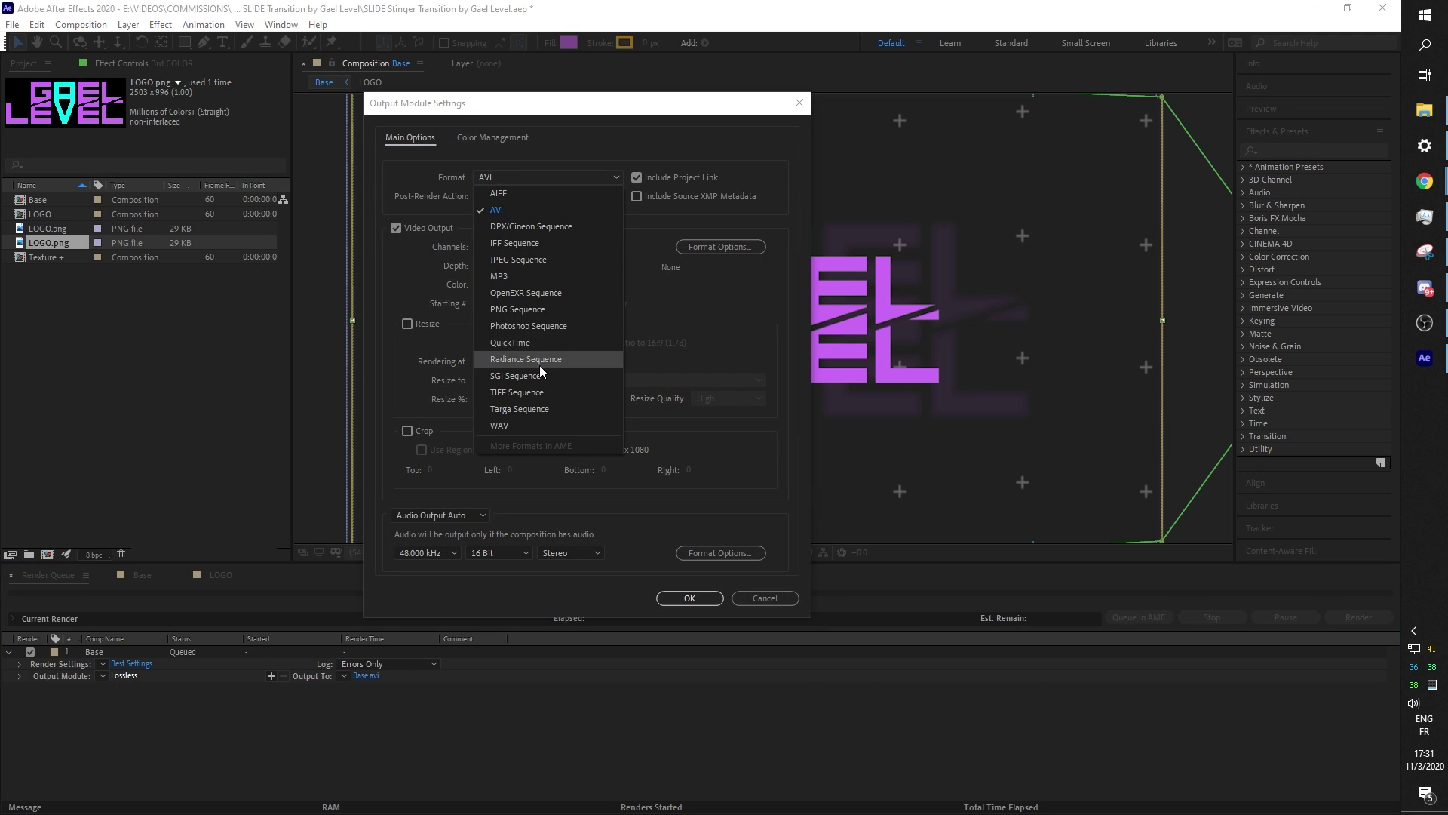
{"action": "left_click", "coordinate": [538, 346]}
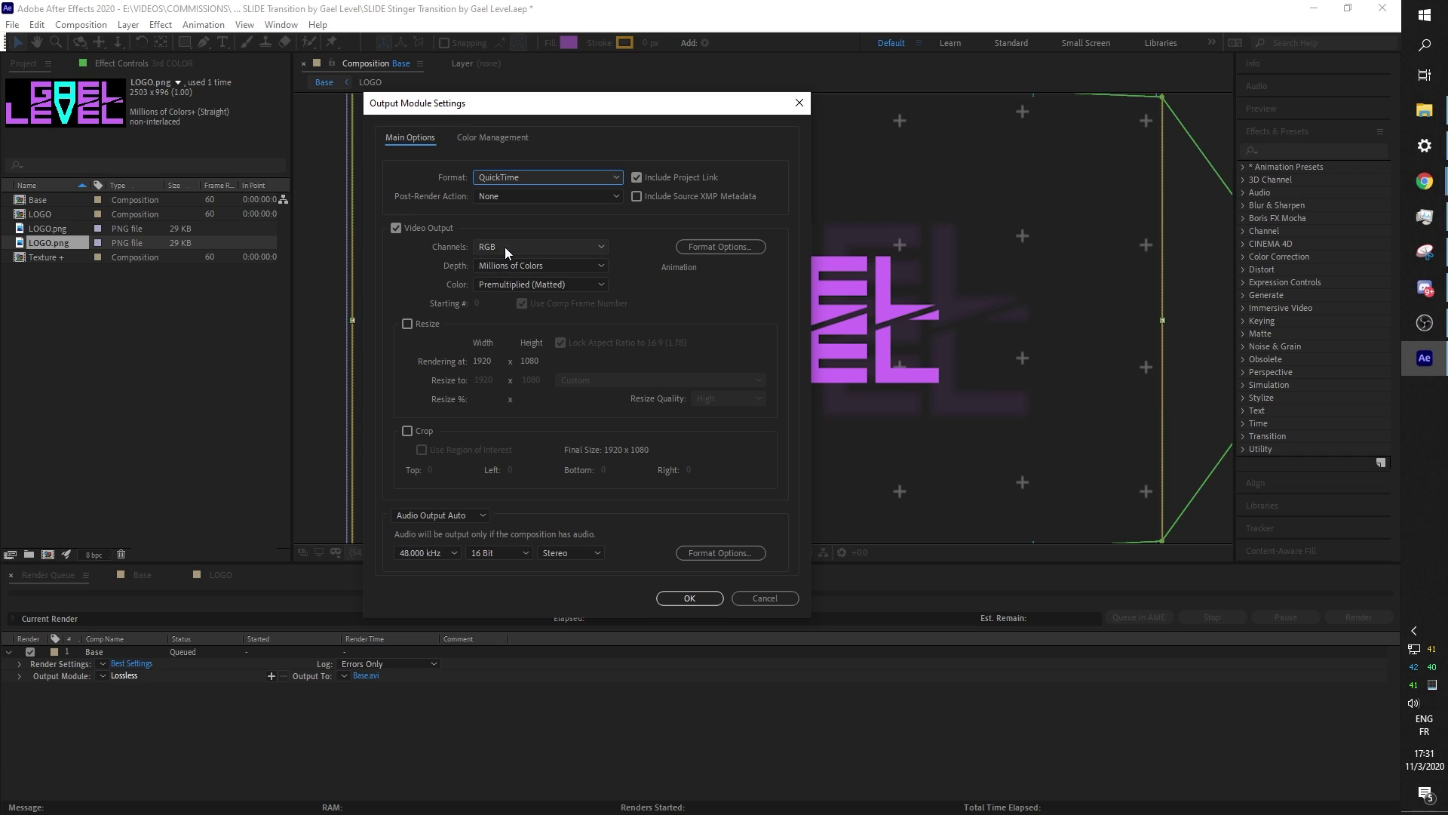
{"action": "left_click", "coordinate": [537, 246]}
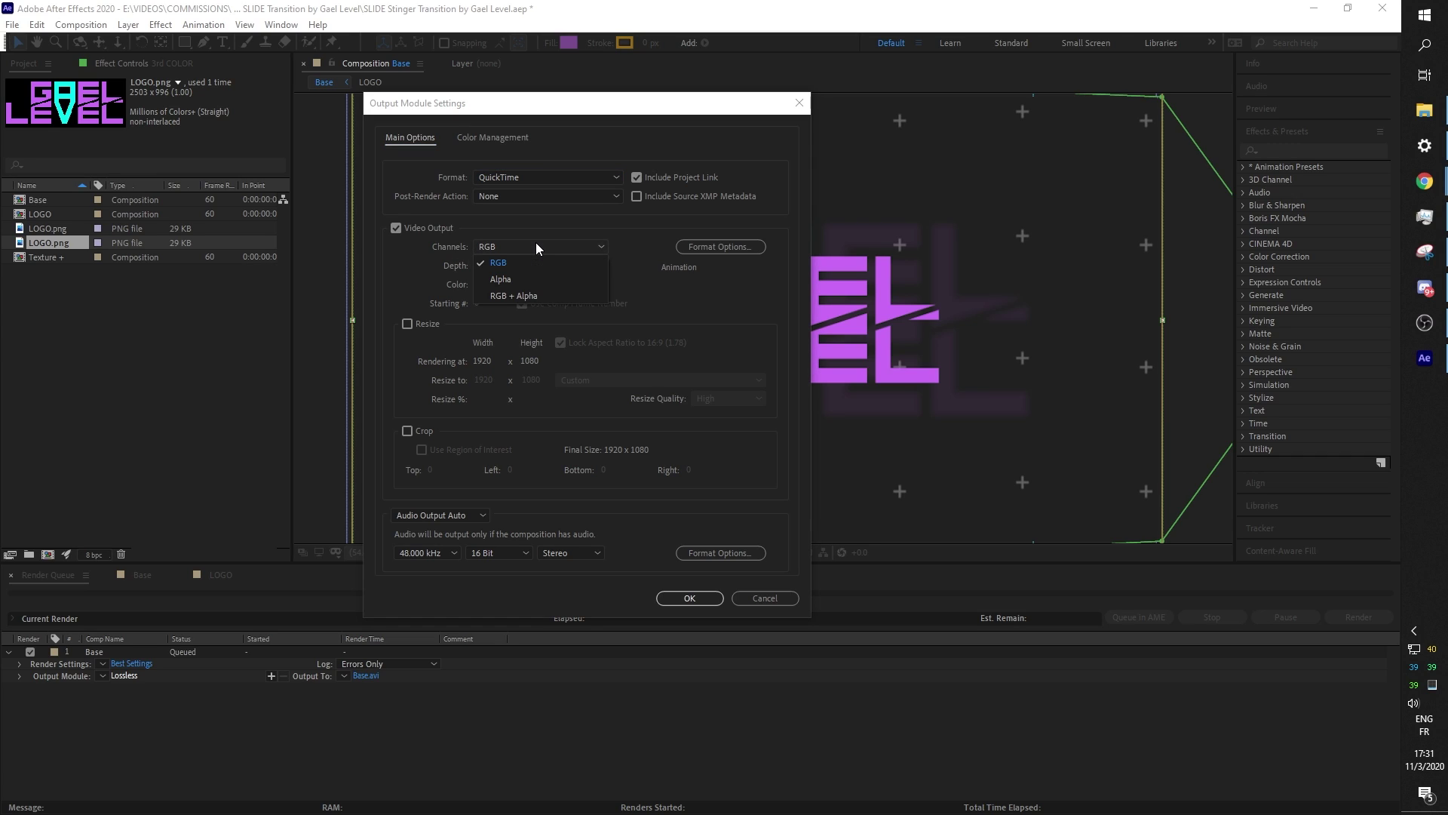
{"action": "left_click", "coordinate": [540, 295]}
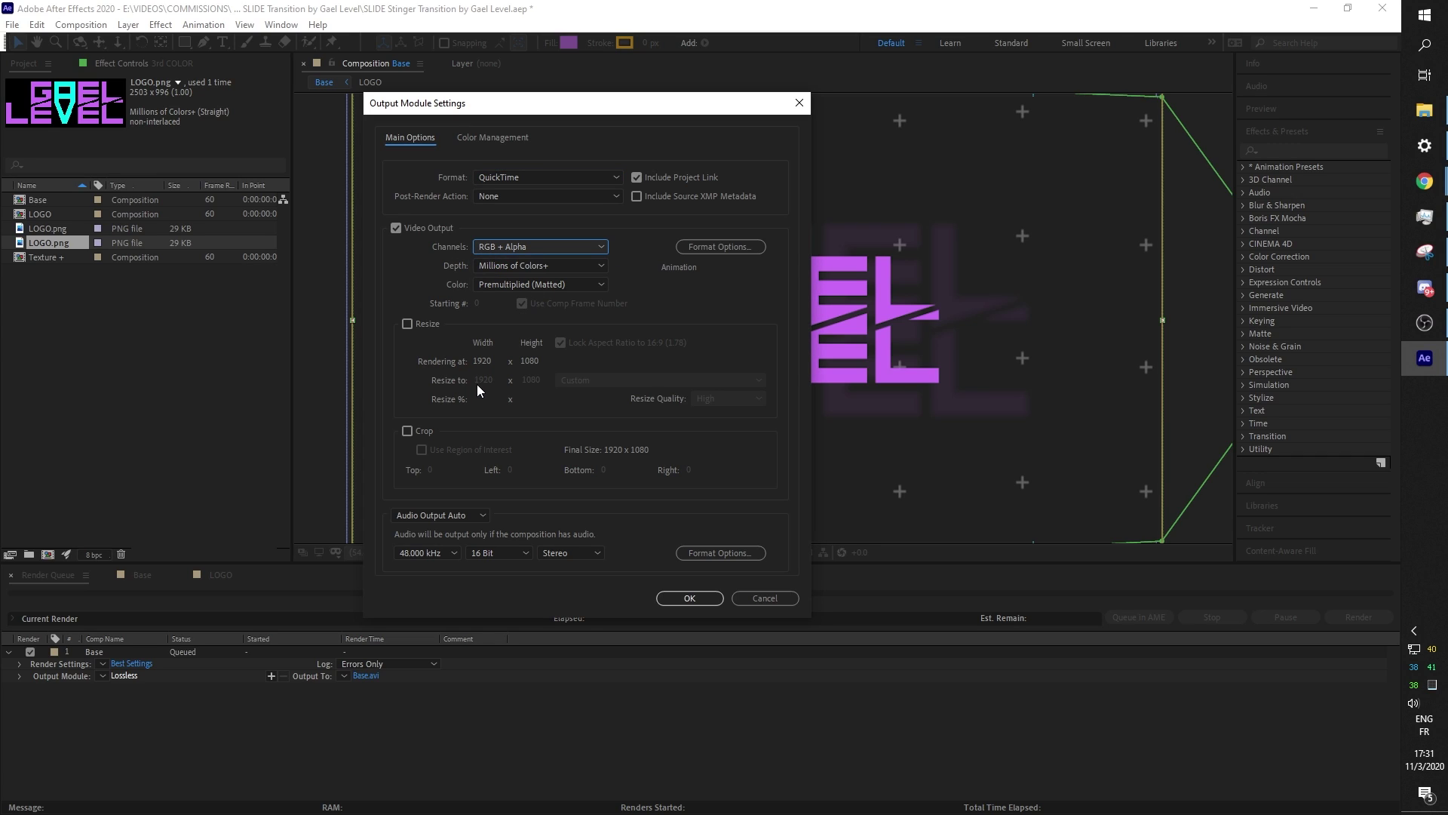
{"action": "left_click", "coordinate": [478, 517]}
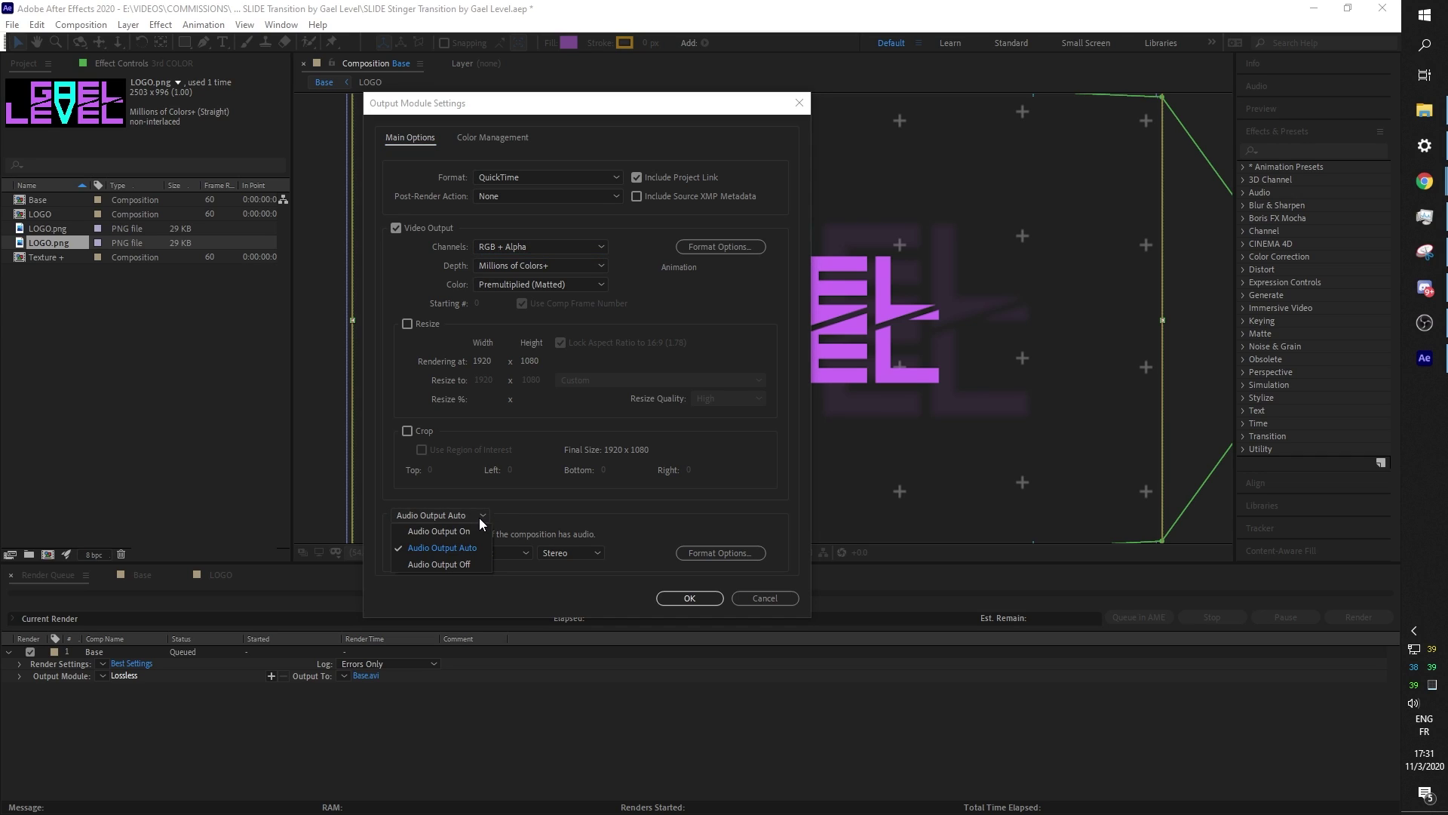
{"action": "left_click", "coordinate": [459, 560]}
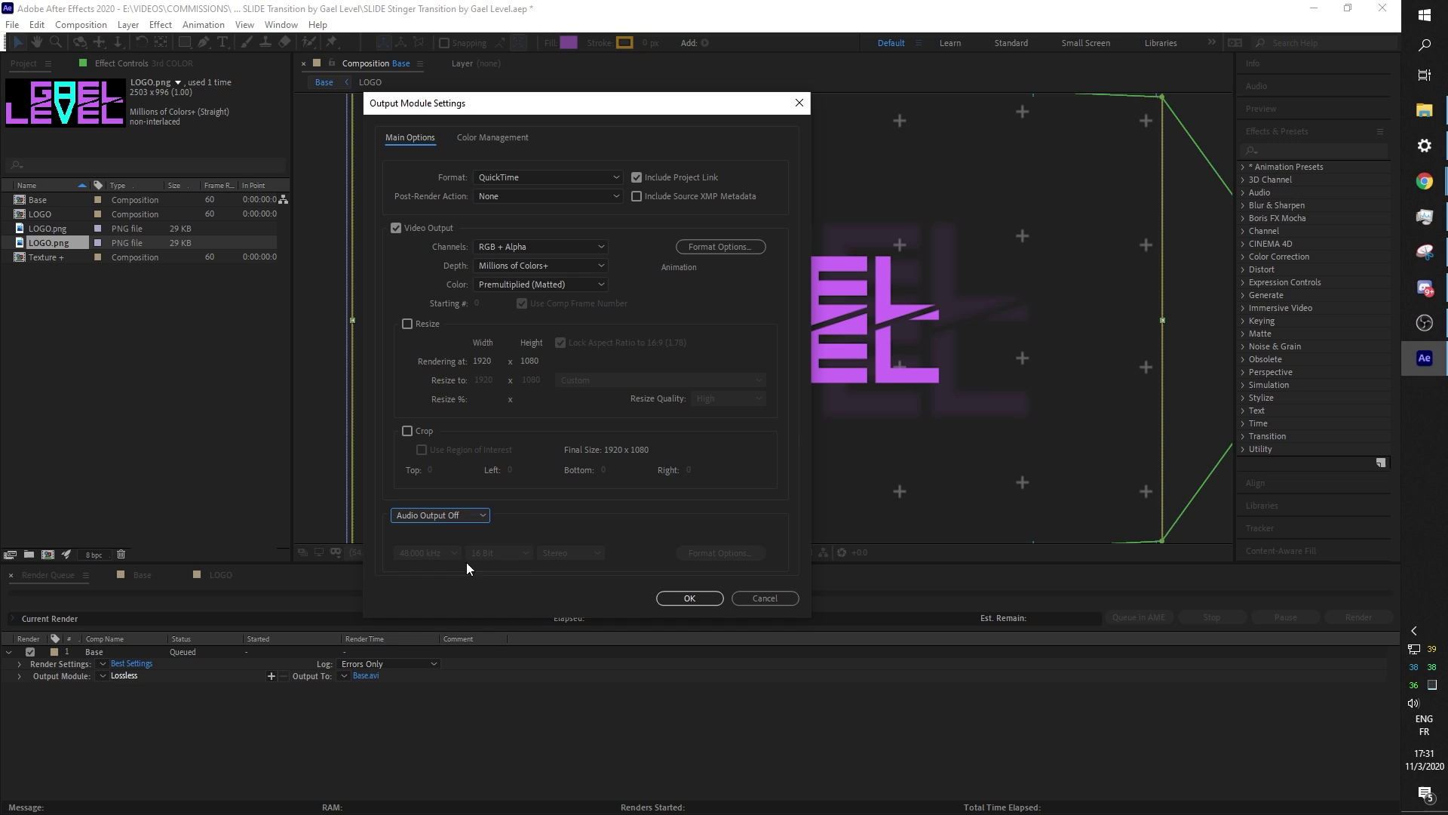
{"action": "left_click", "coordinate": [694, 596]}
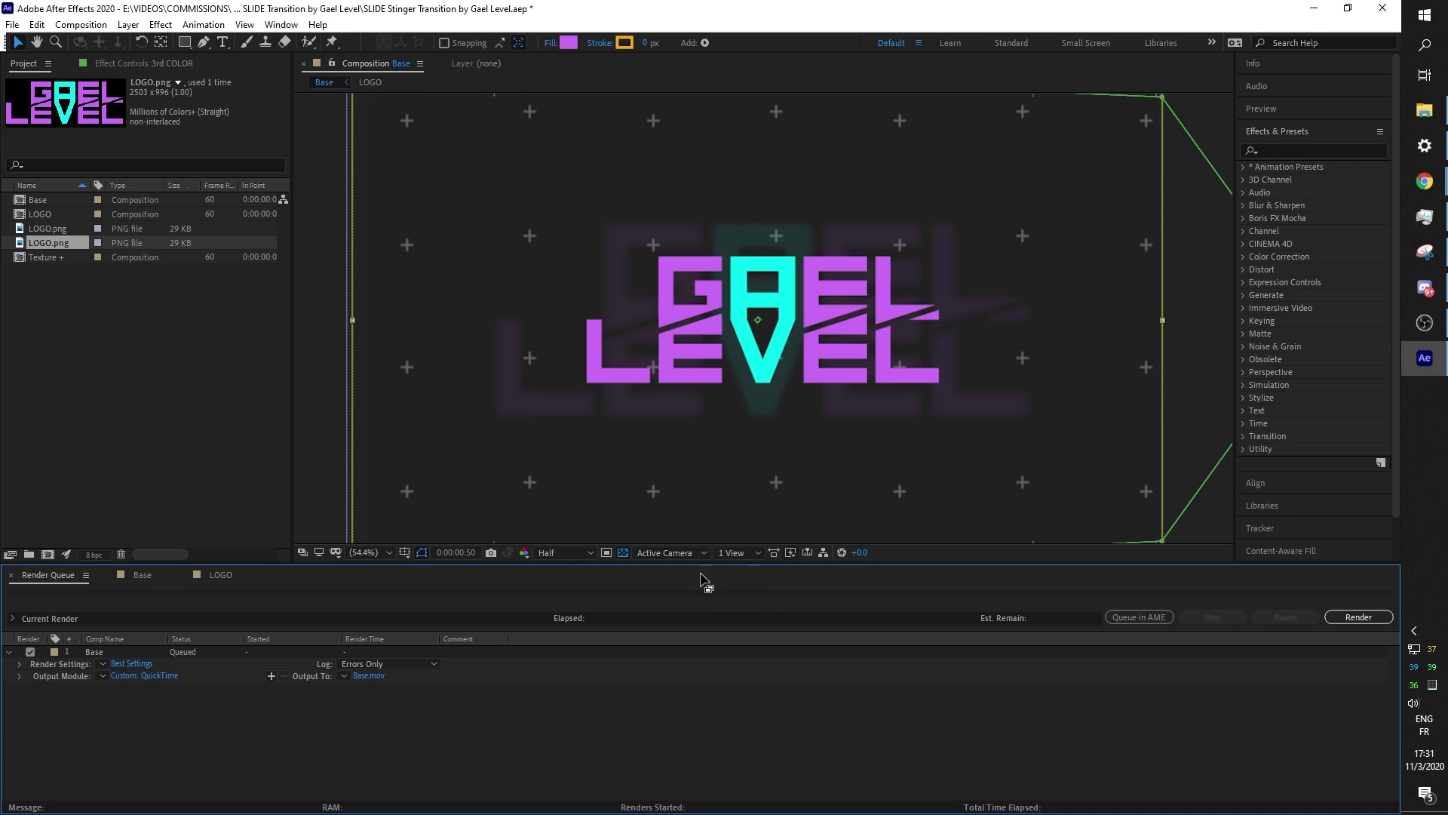
Rename the render output file to POOP.mov and render the Base composition.
{"action": "left_click", "coordinate": [369, 676]}
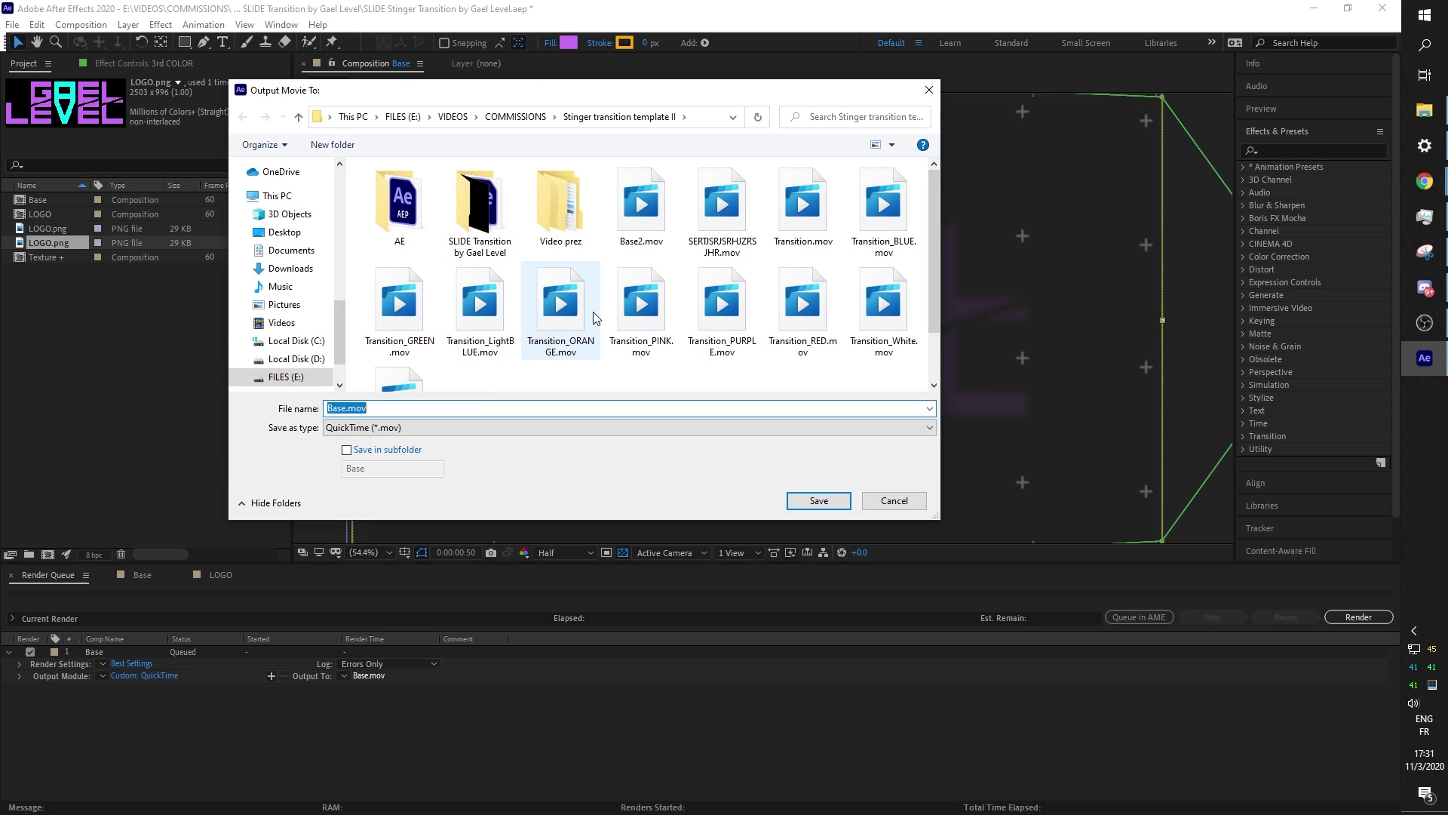
{"action": "scroll", "coordinate": [708, 284], "scroll_direction": "down", "scroll_amount": 1}
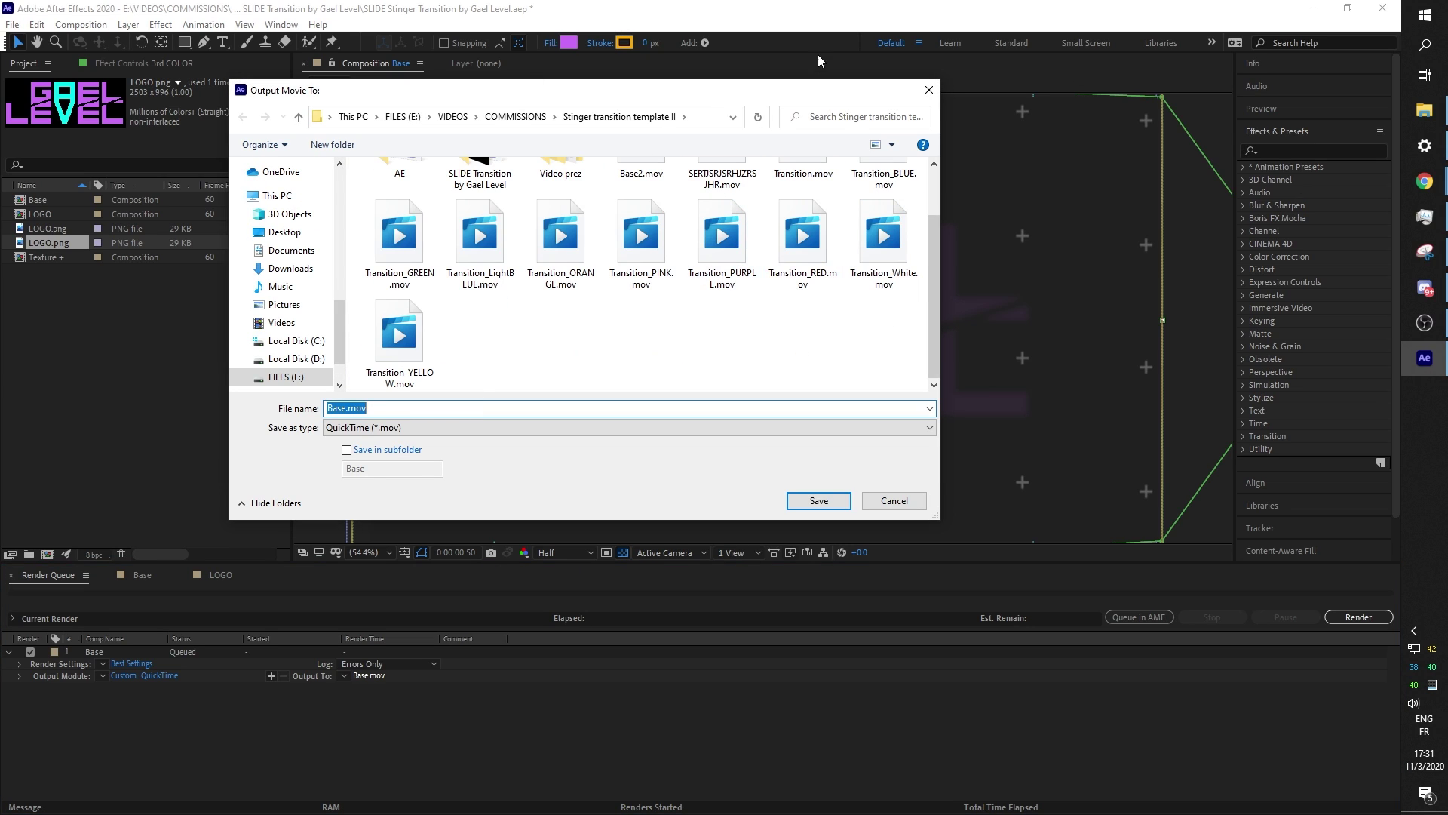
{"action": "type", "text": "PO"}
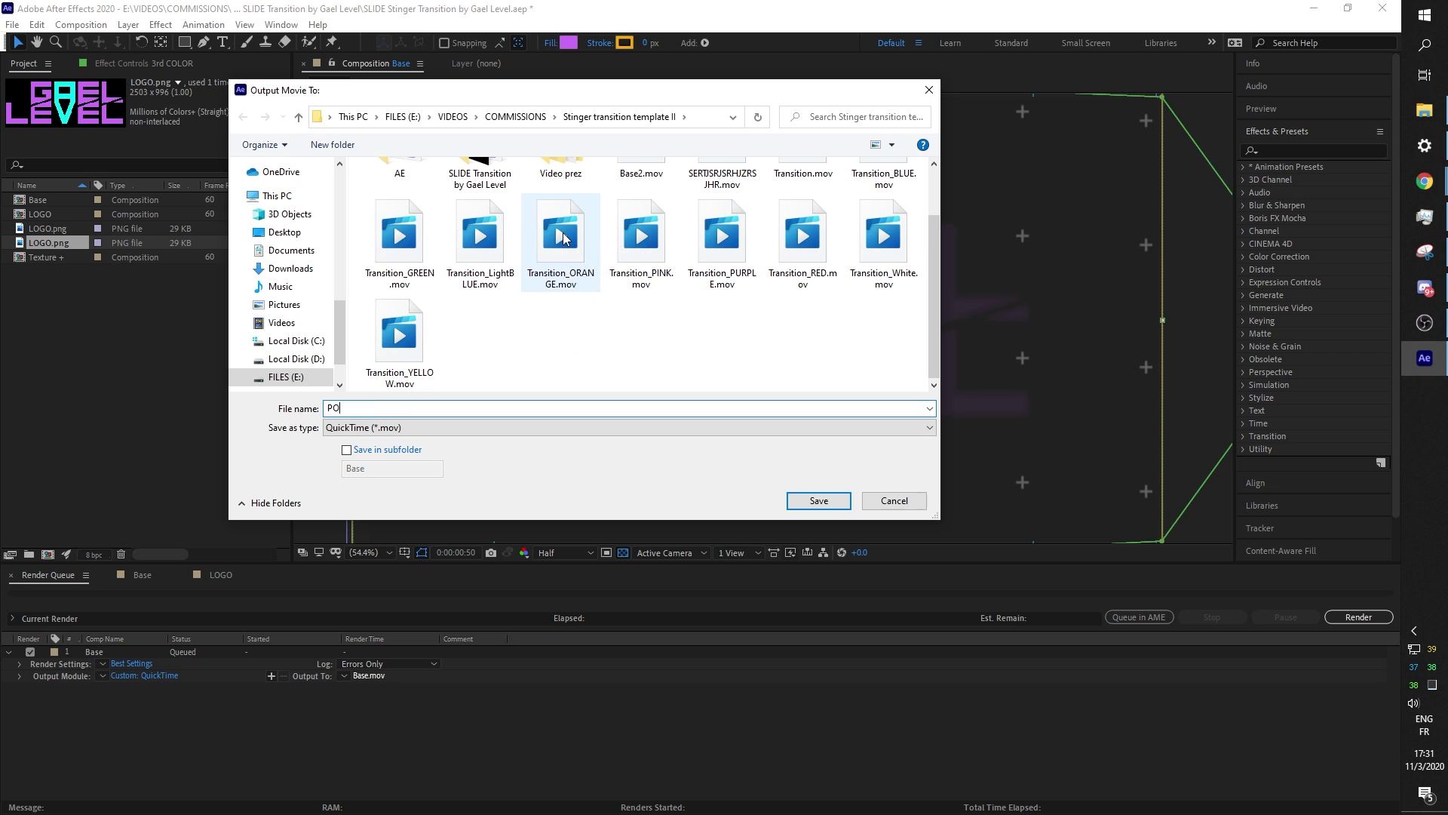
{"action": "type", "text": "OP"}
{"action": "key", "text": "Return"}
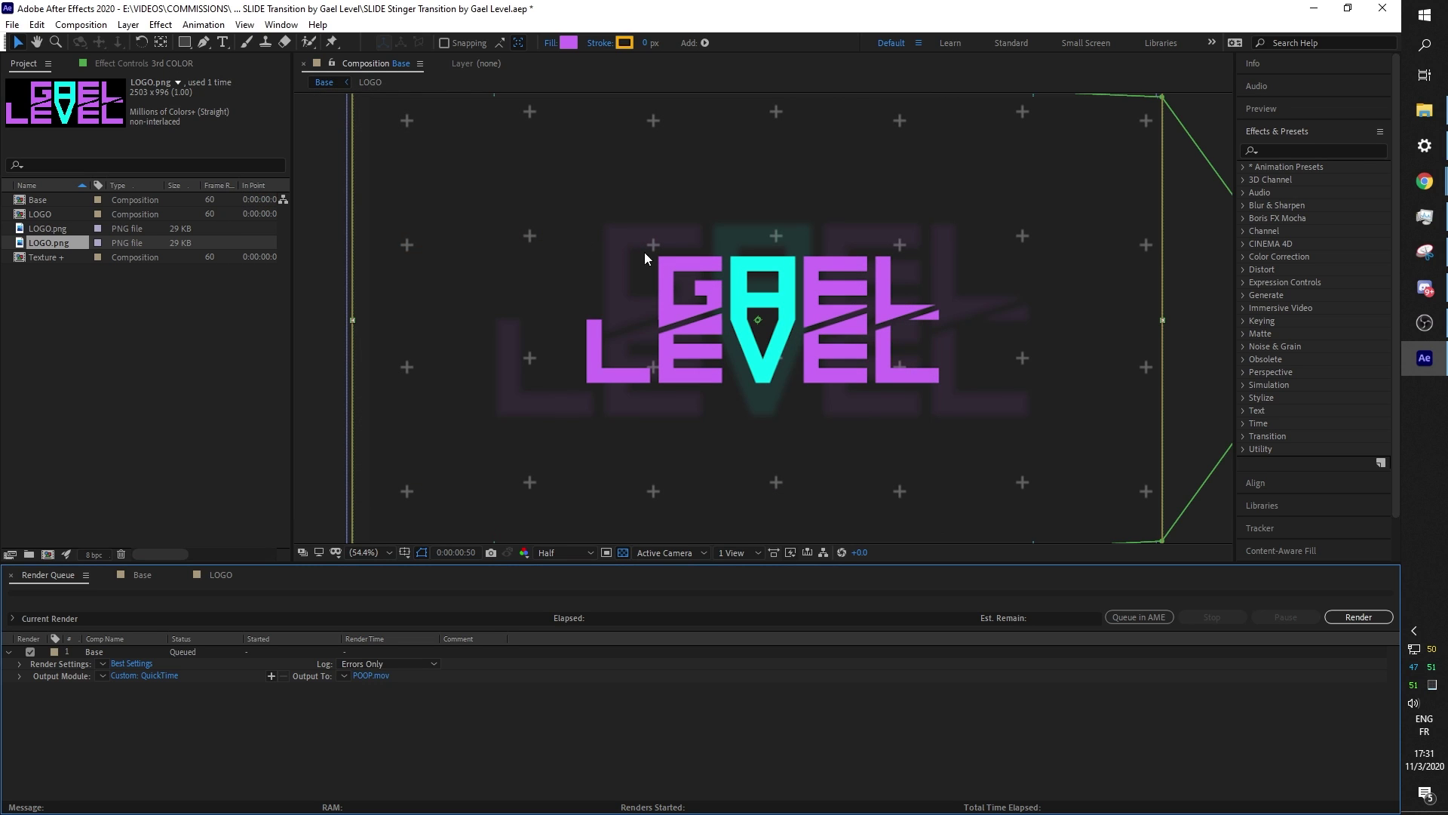
{"action": "left_click", "coordinate": [1358, 617]}
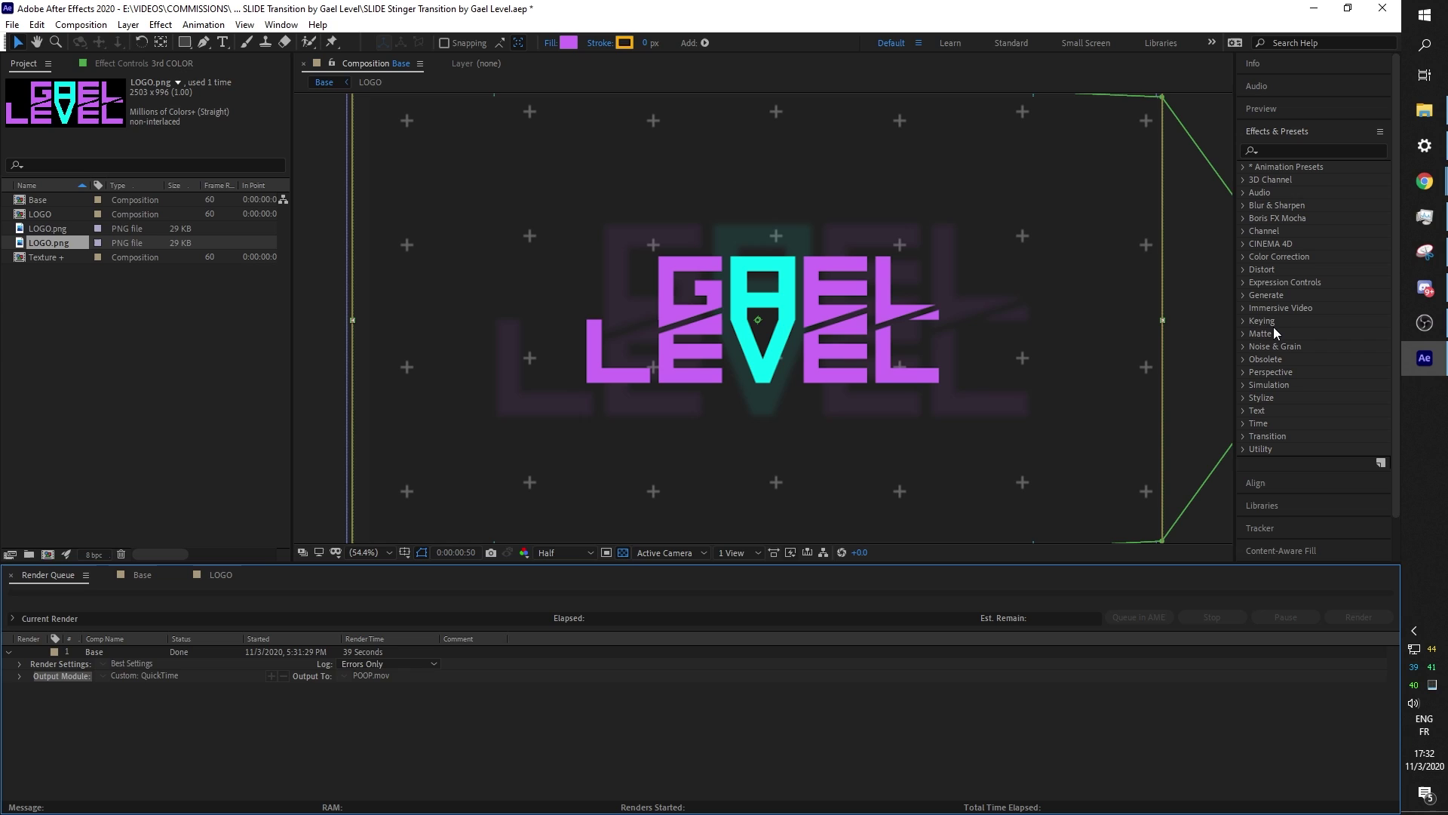
Bring OBS Studio to the front and disable its preview.
{"action": "left_click", "coordinate": [1427, 329]}
{"action": "right_click", "coordinate": [560, 159]}
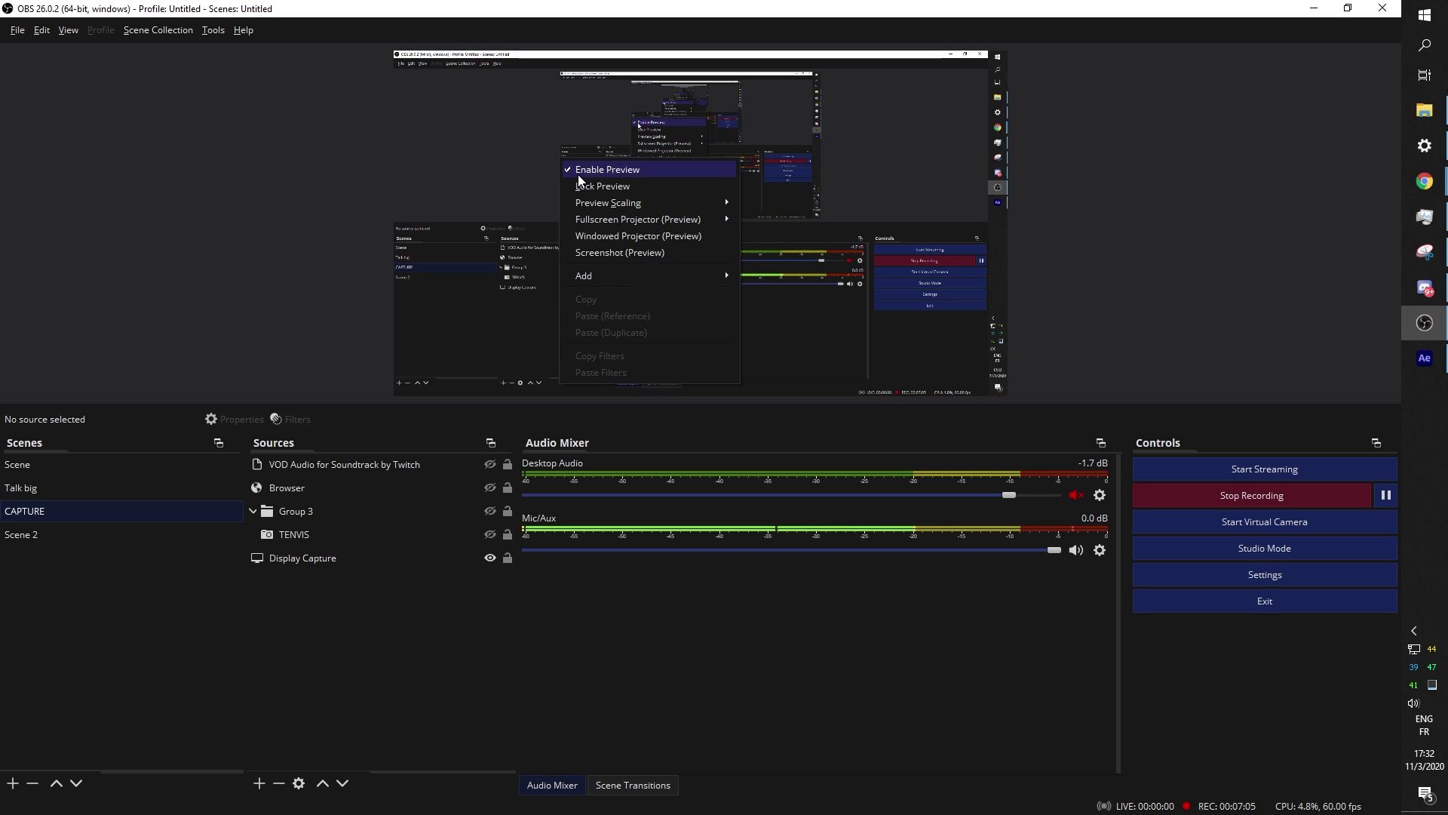
{"action": "left_click", "coordinate": [578, 175]}
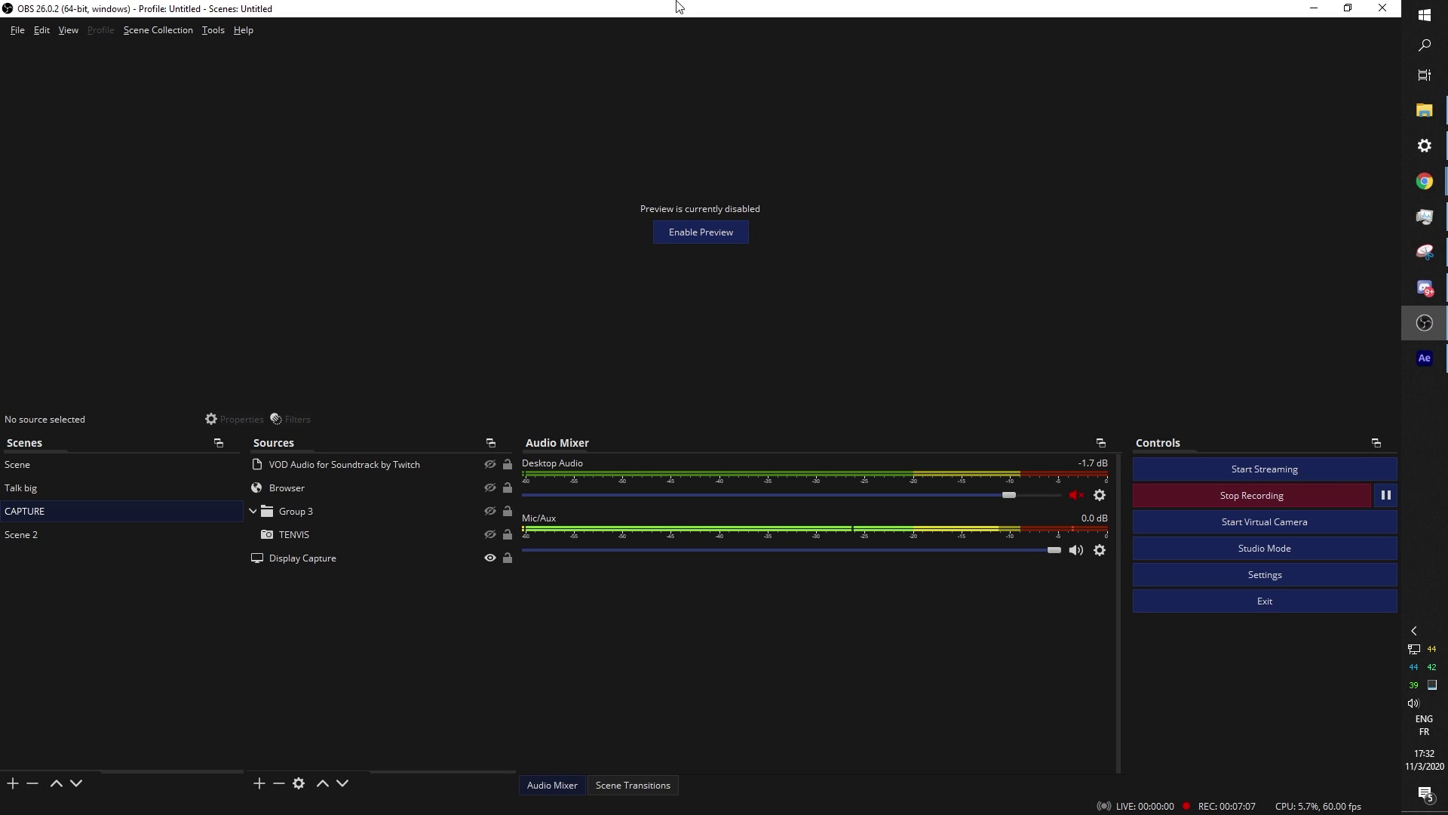
Open the Scene Transitions panel and leave Stinger selected as the transition.
{"action": "left_click", "coordinate": [646, 789]}
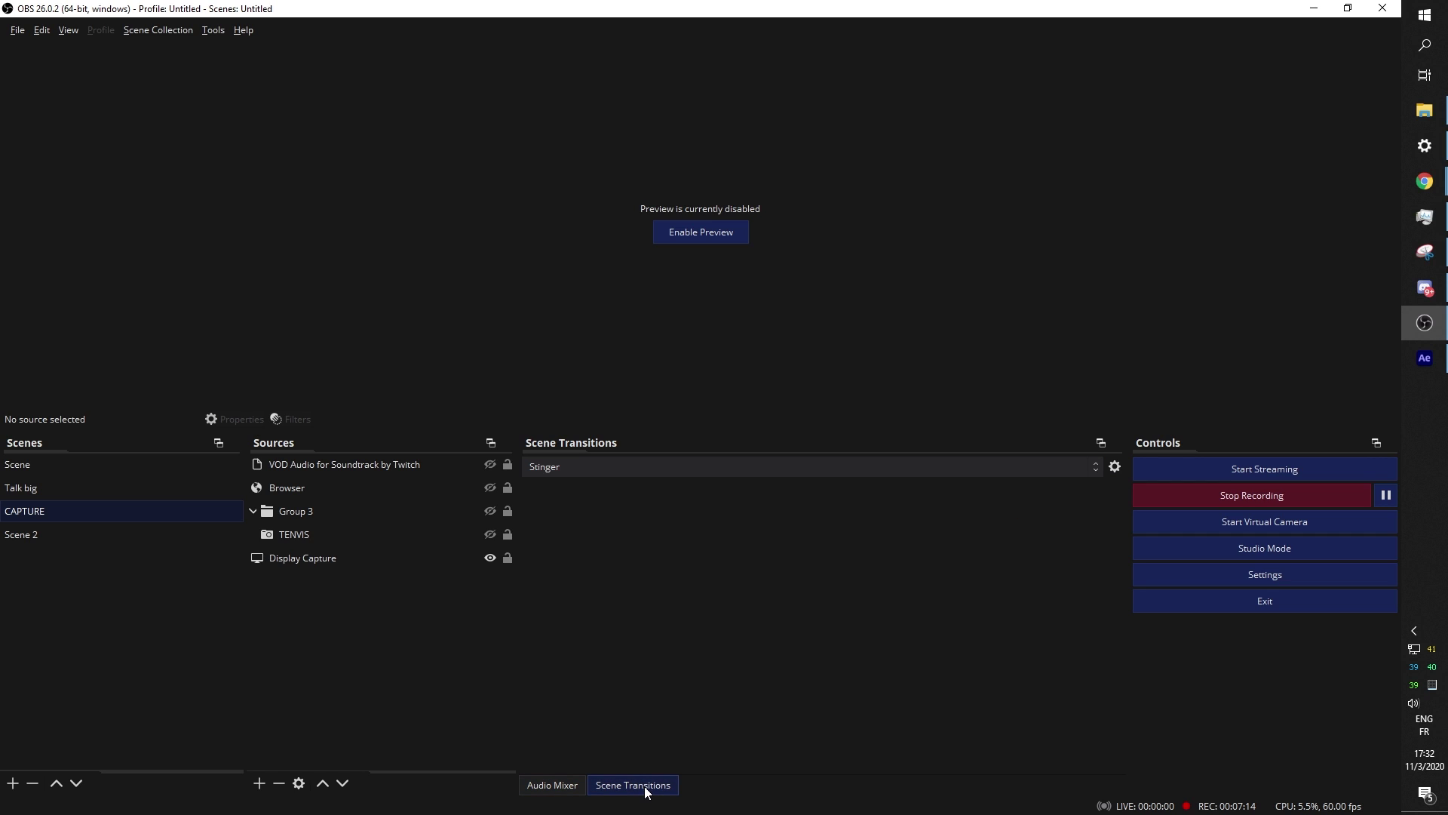
{"action": "left_click", "coordinate": [1098, 466]}
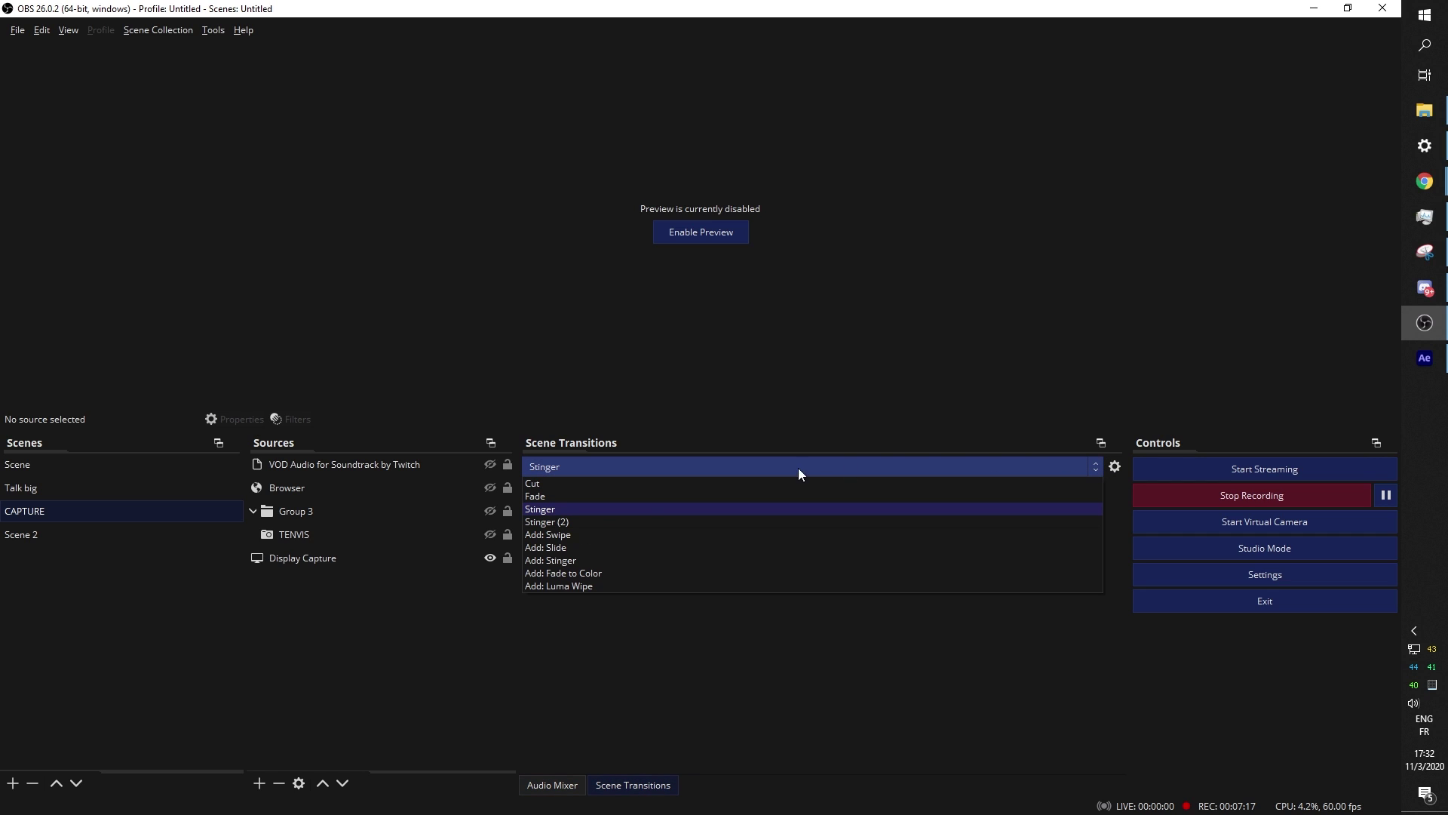
{"action": "left_click", "coordinate": [580, 508]}
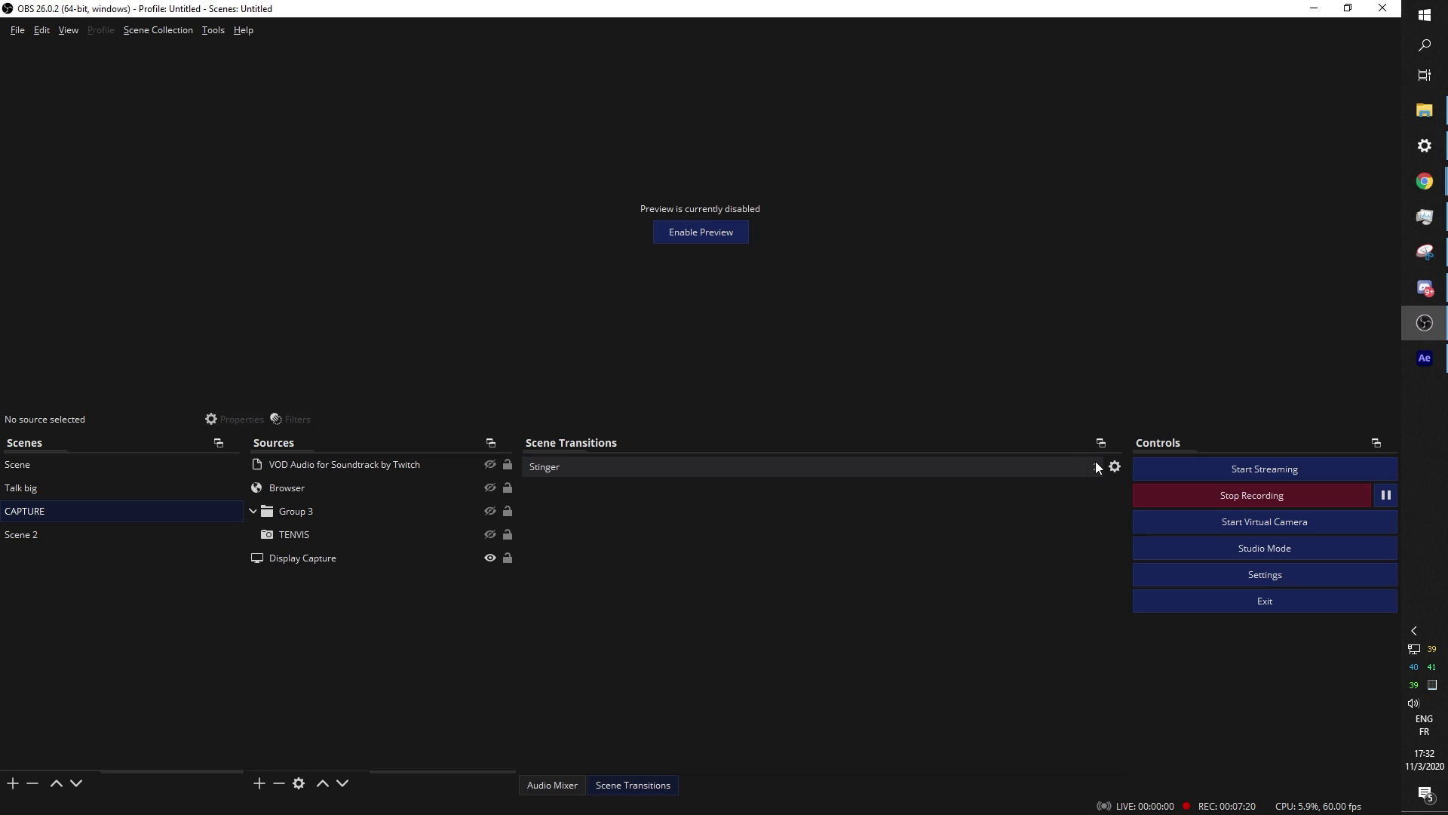
{"action": "left_click", "coordinate": [1098, 467]}
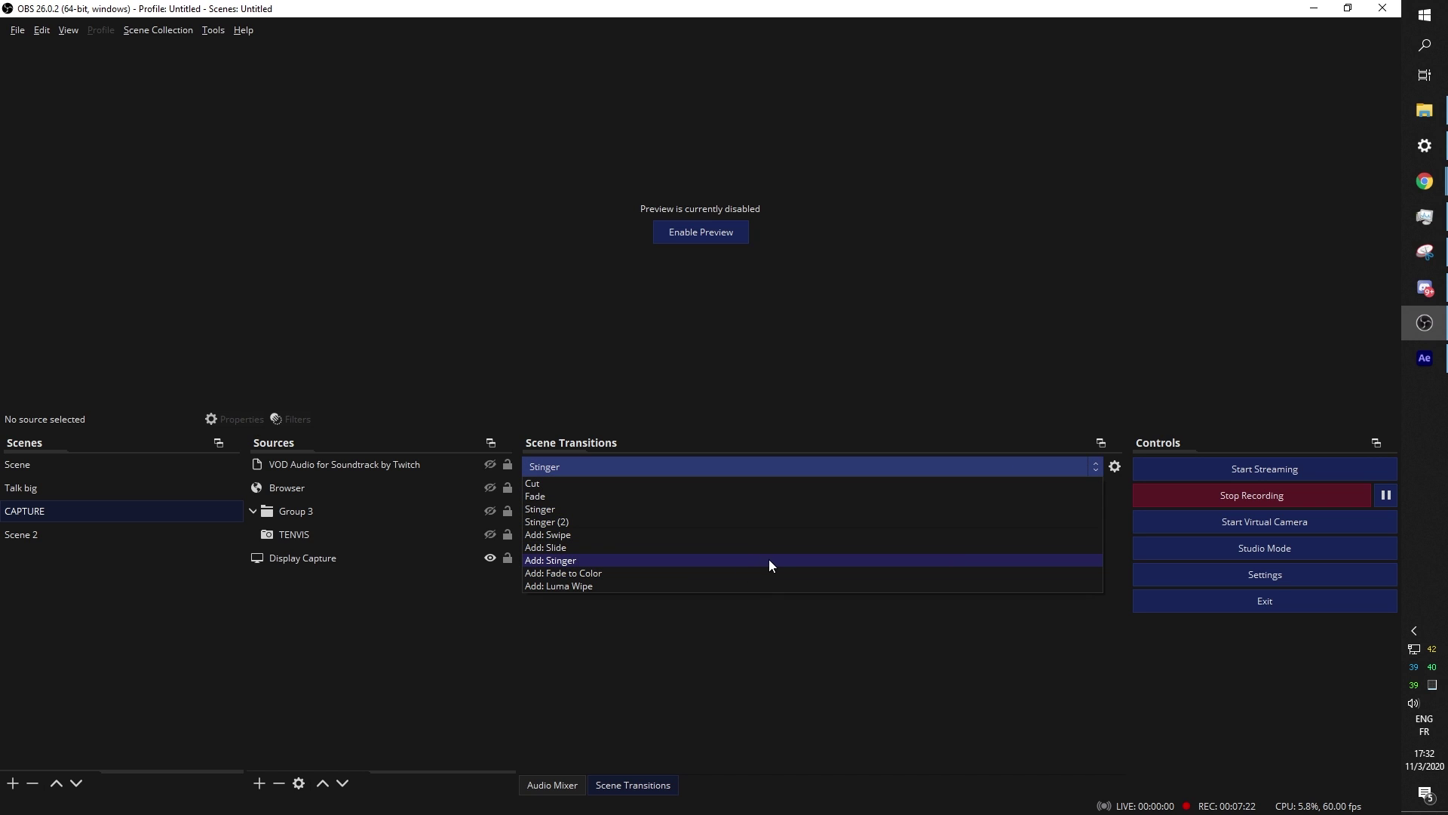
{"action": "left_click", "coordinate": [1057, 640]}
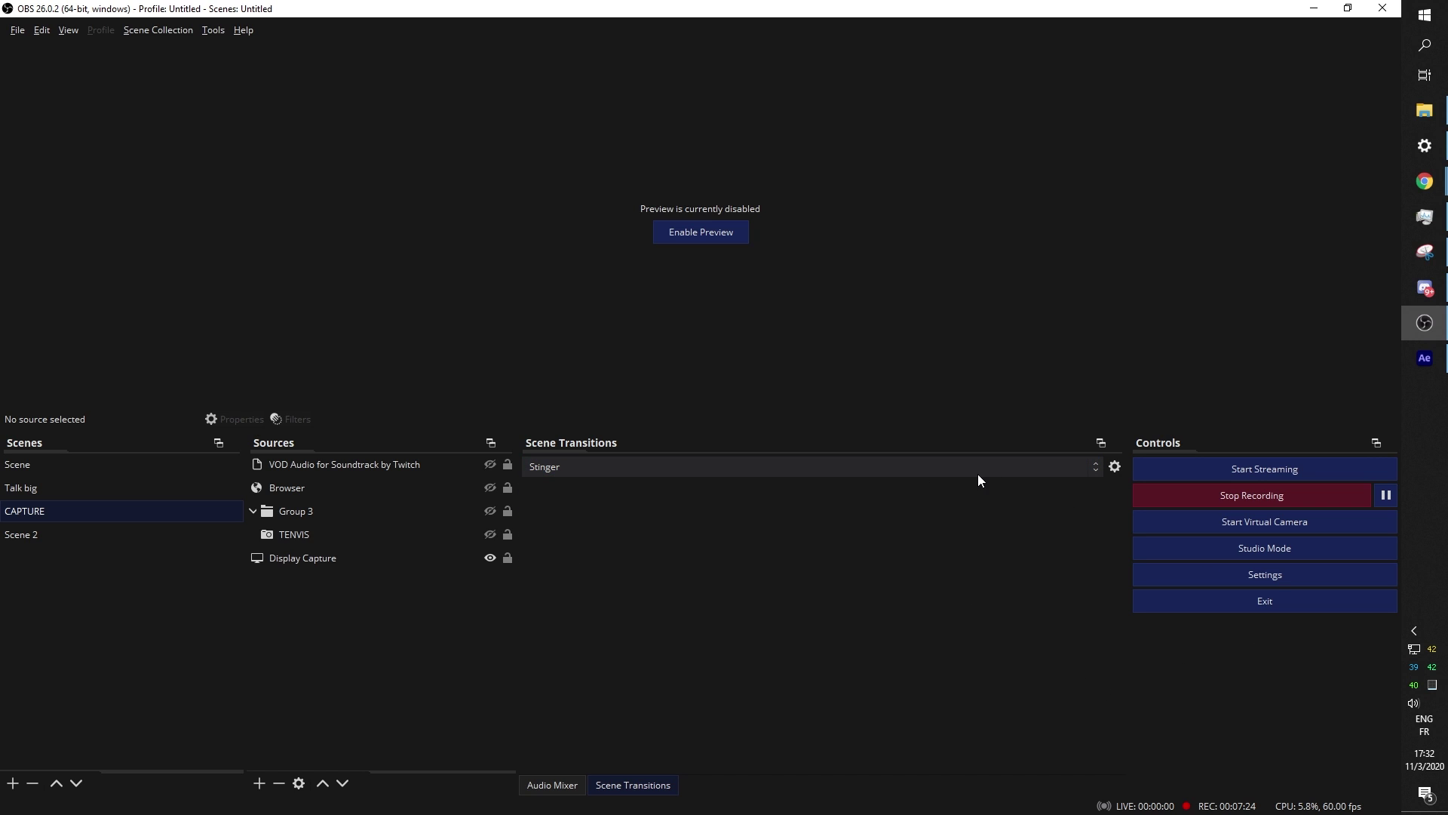
Load POOP.mov from the Stinger transition template II folder into the Stinger, preview it, and confirm.
{"action": "left_click", "coordinate": [1117, 468]}
{"action": "left_click", "coordinate": [1142, 516]}
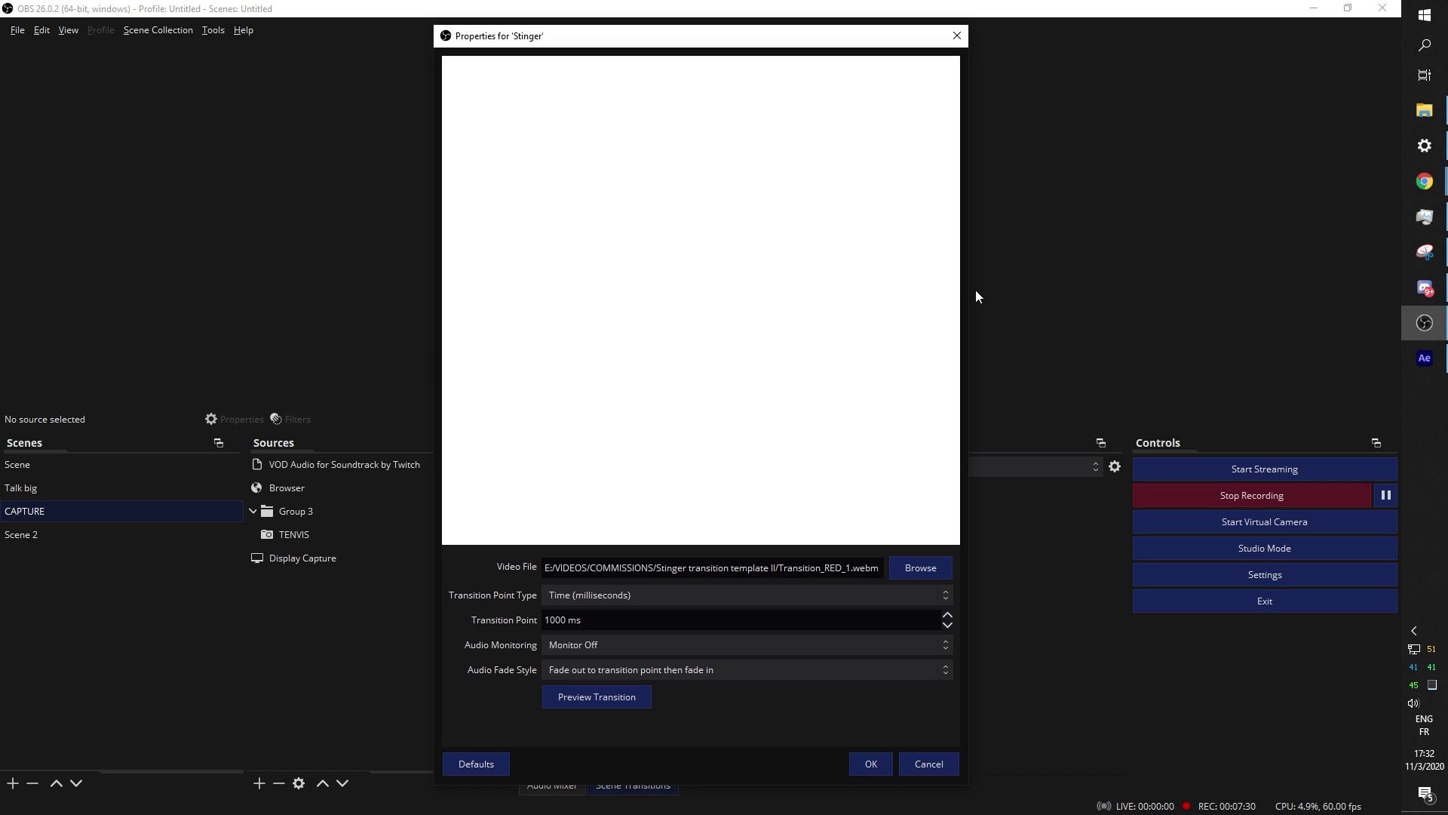
{"action": "left_click", "coordinate": [926, 572]}
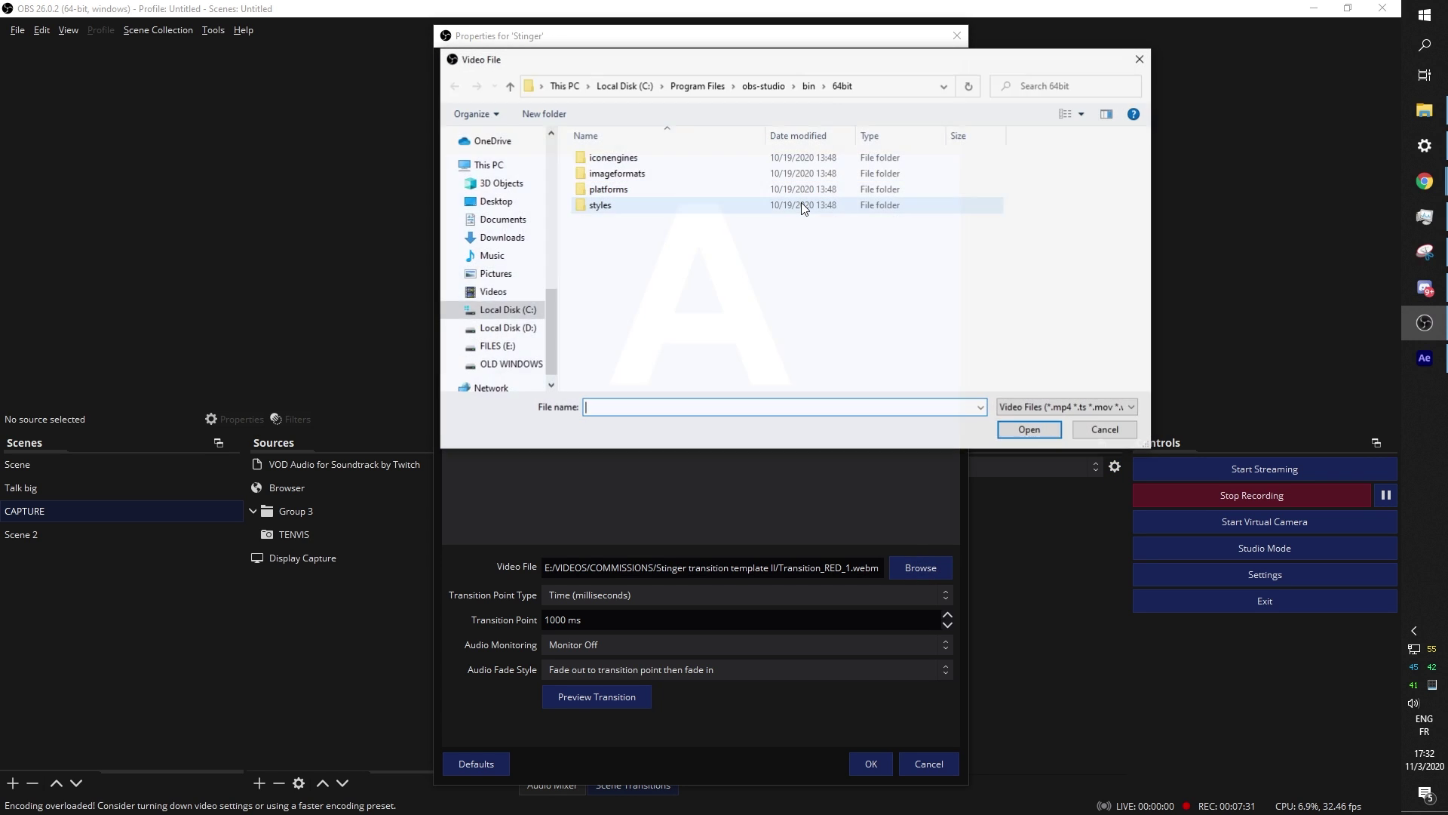
{"action": "scroll", "coordinate": [503, 190], "scroll_direction": "up", "scroll_amount": 10}
{"action": "scroll", "coordinate": [502, 190], "scroll_direction": "up", "scroll_amount": 2}
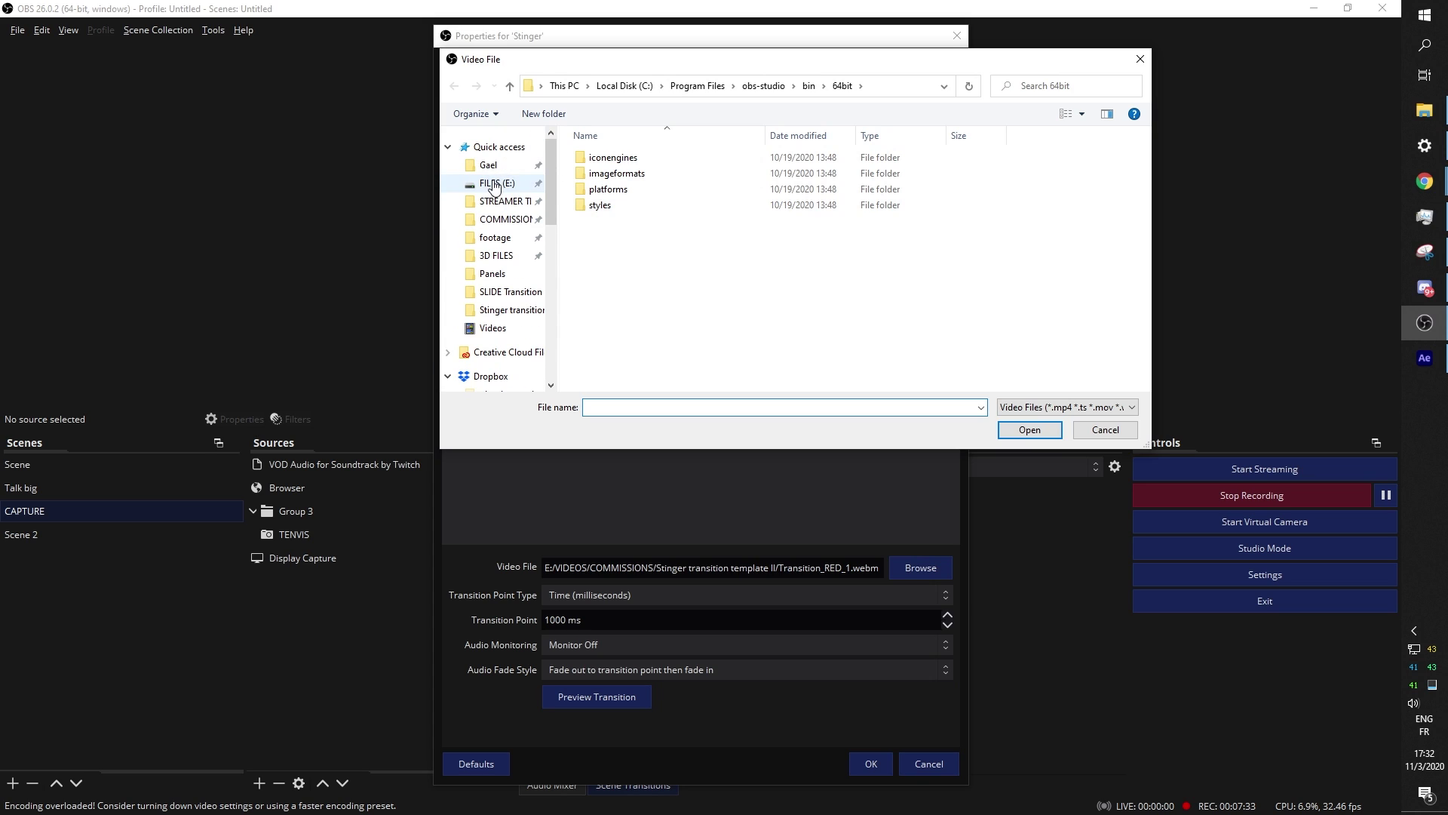
{"action": "left_click", "coordinate": [504, 218]}
{"action": "double_click", "coordinate": [611, 173]}
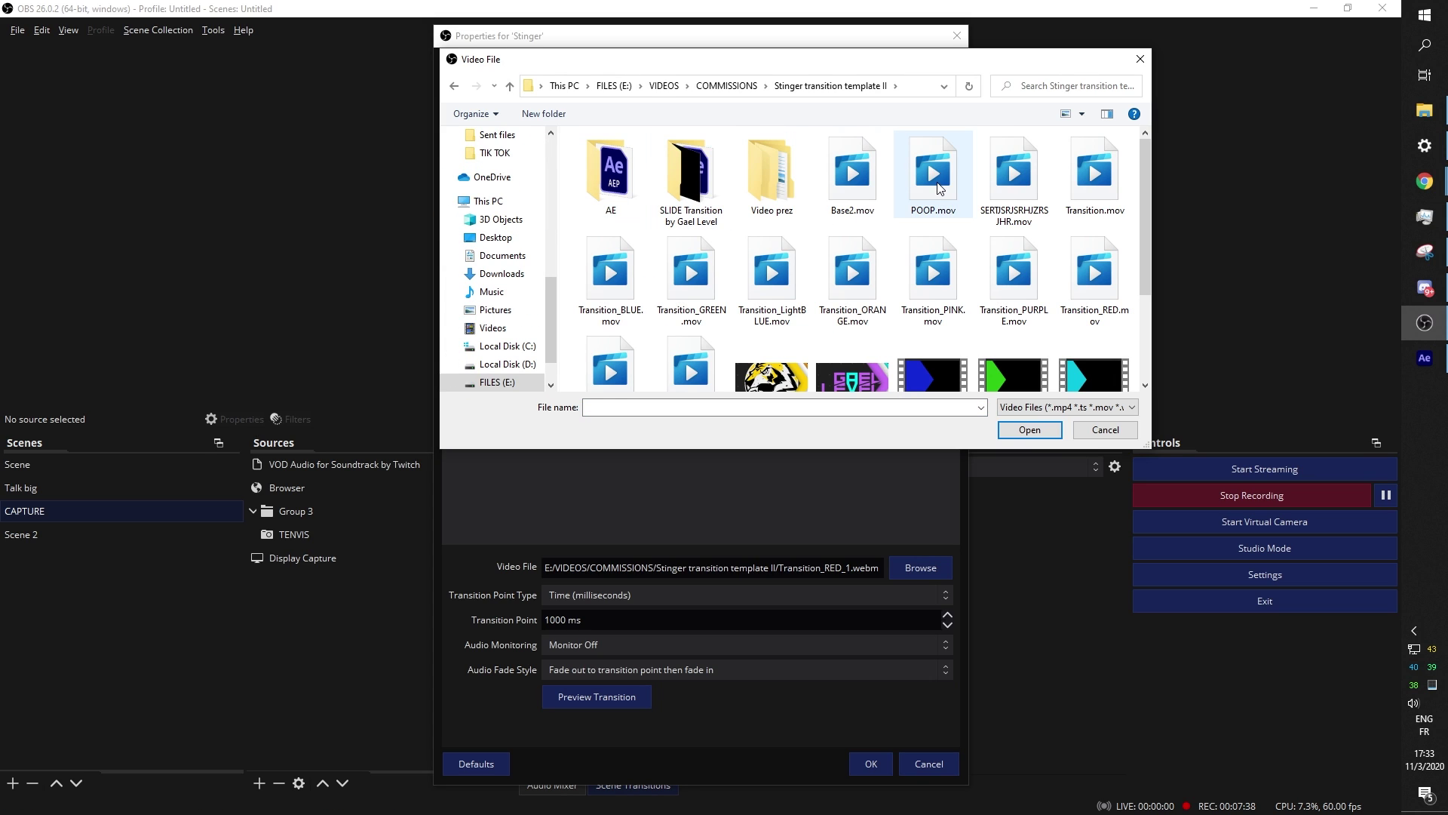
{"action": "left_click", "coordinate": [935, 174]}
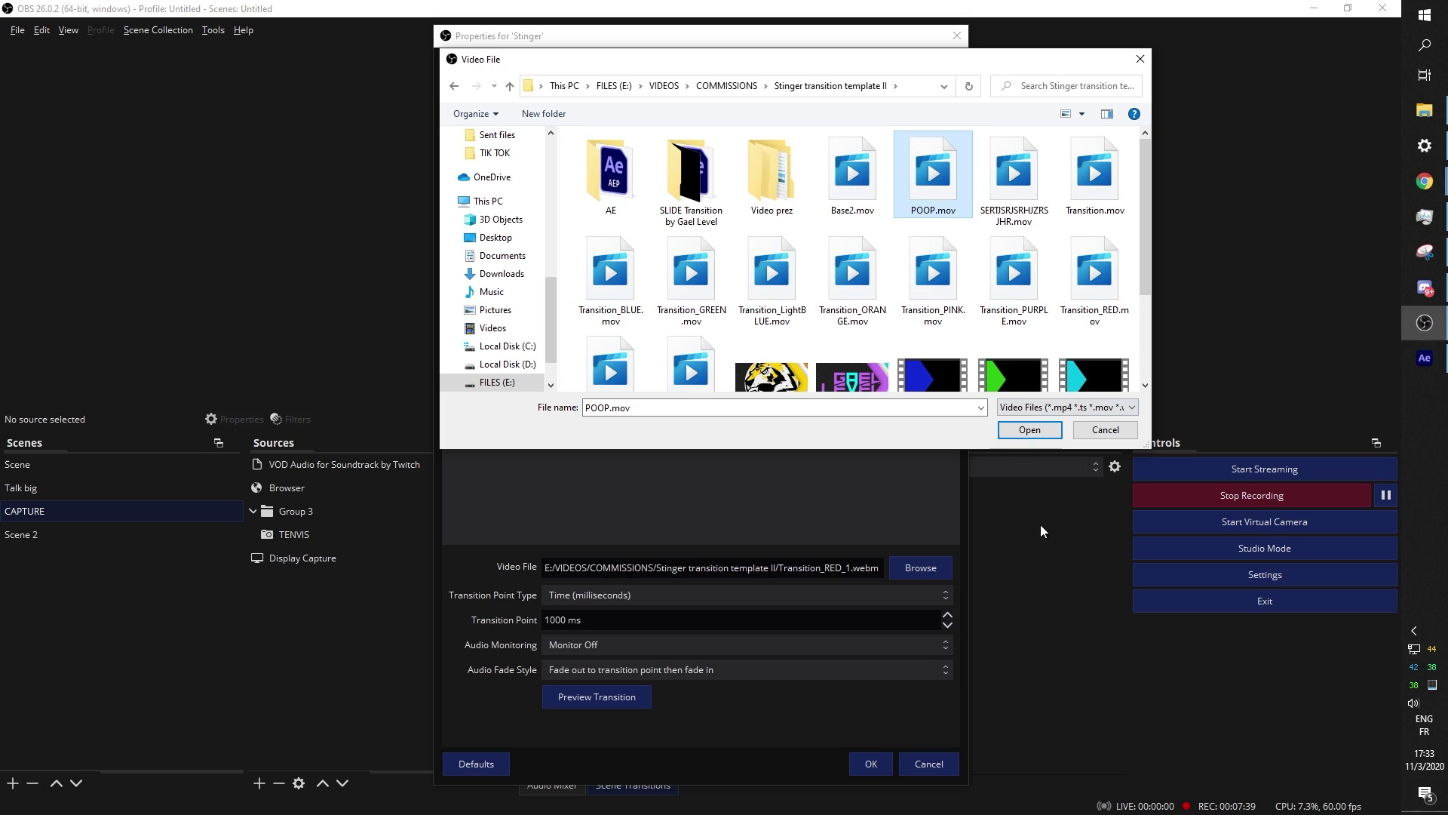
{"action": "left_click", "coordinate": [1030, 429]}
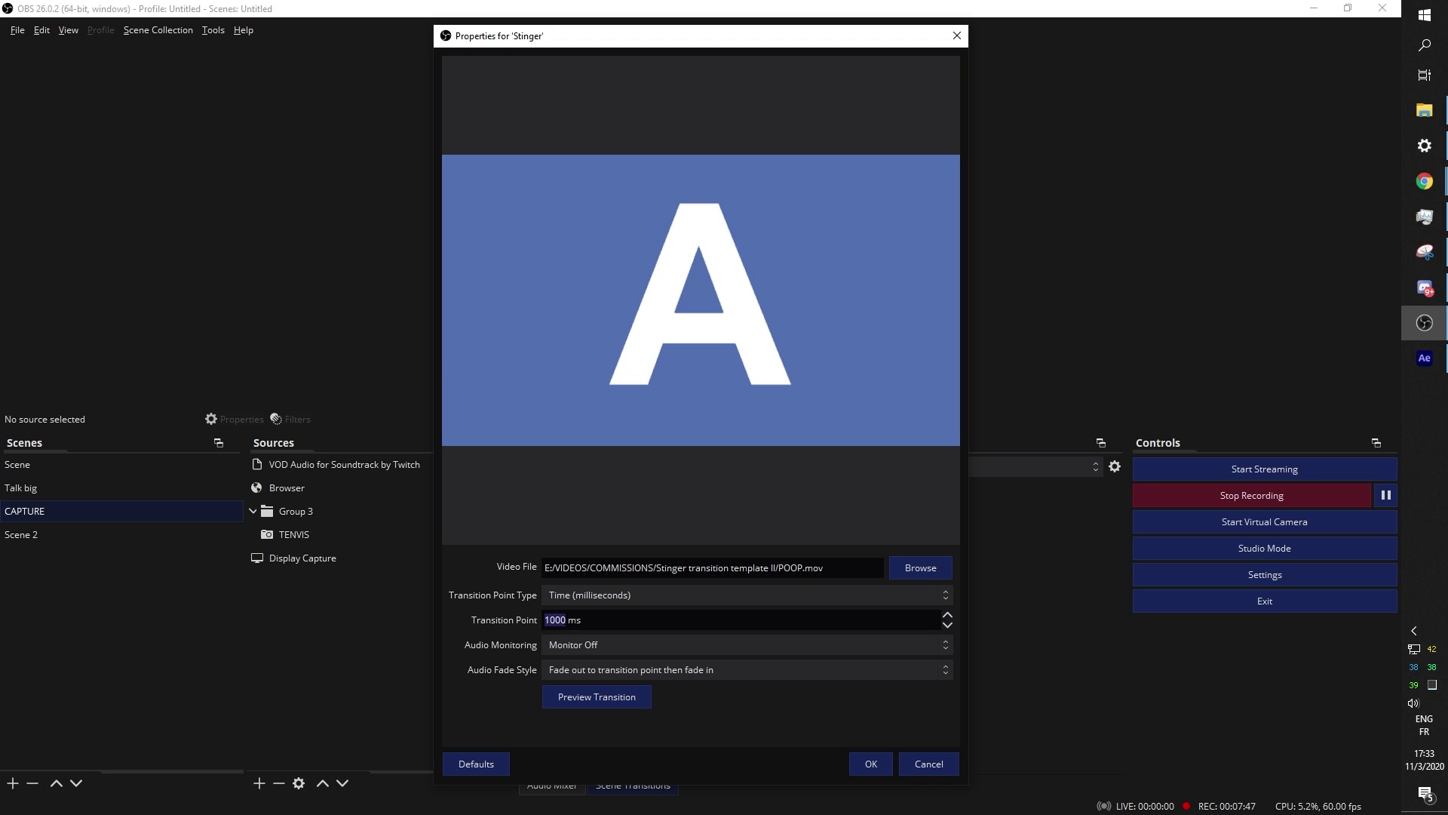
{"action": "left_click", "coordinate": [564, 699]}
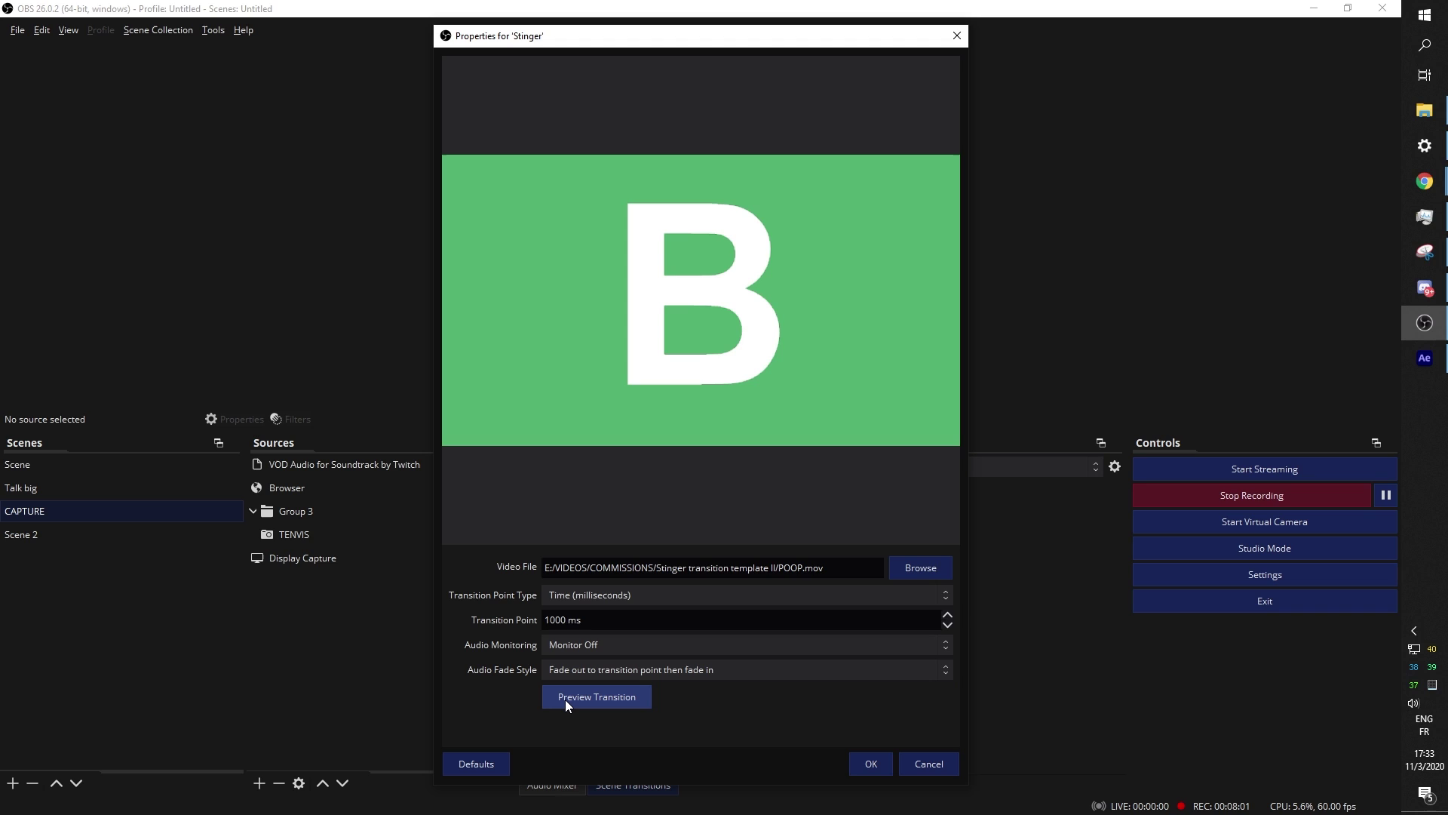
{"action": "left_click", "coordinate": [867, 764]}
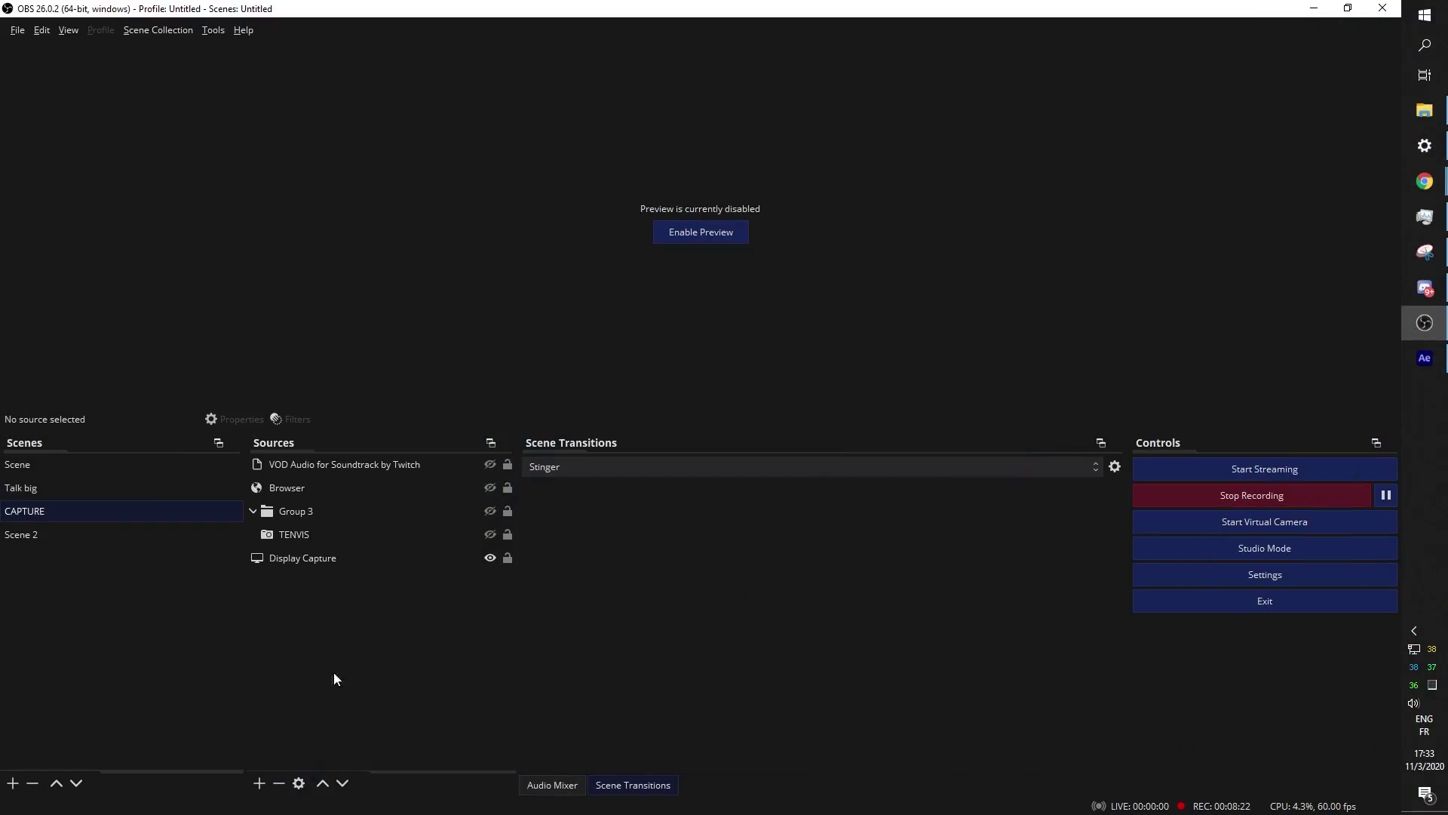
Load Transition_PINK_1.webm from the SLIDE Transition folder as the stinger and preview it.
{"action": "left_click", "coordinate": [1114, 467]}
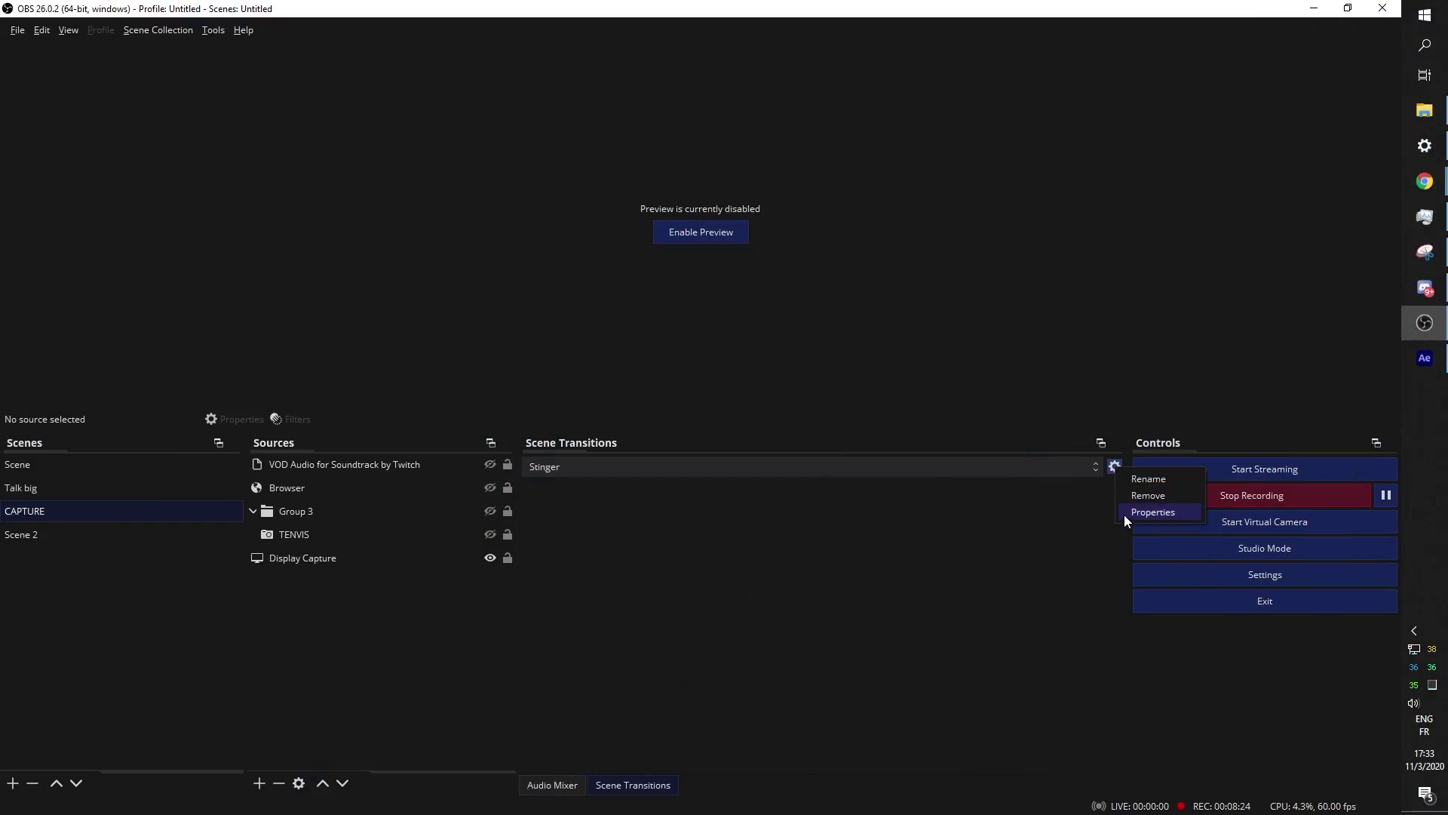
{"action": "left_click", "coordinate": [1128, 513]}
{"action": "left_click", "coordinate": [929, 577]}
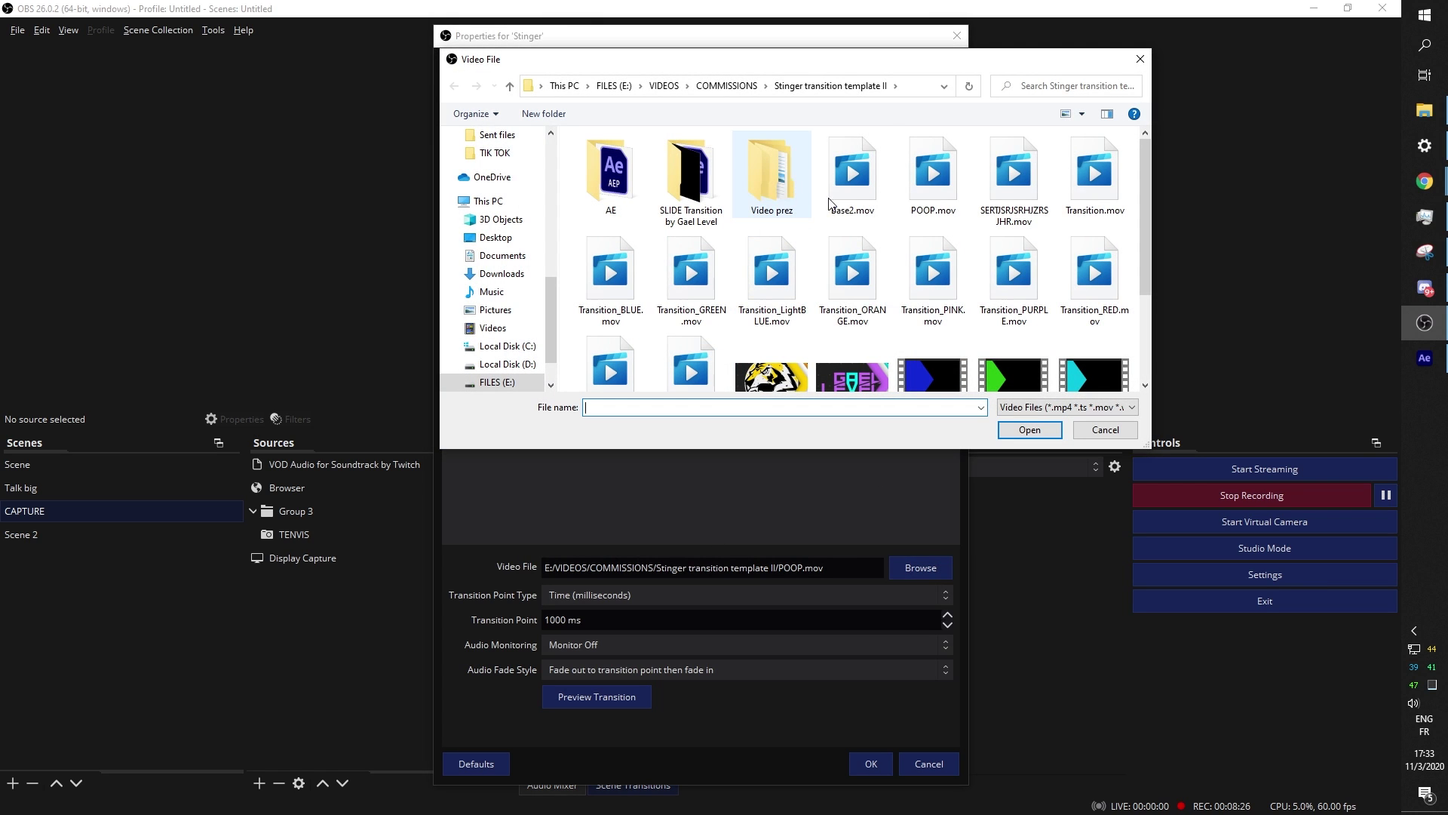
{"action": "double_click", "coordinate": [699, 194]}
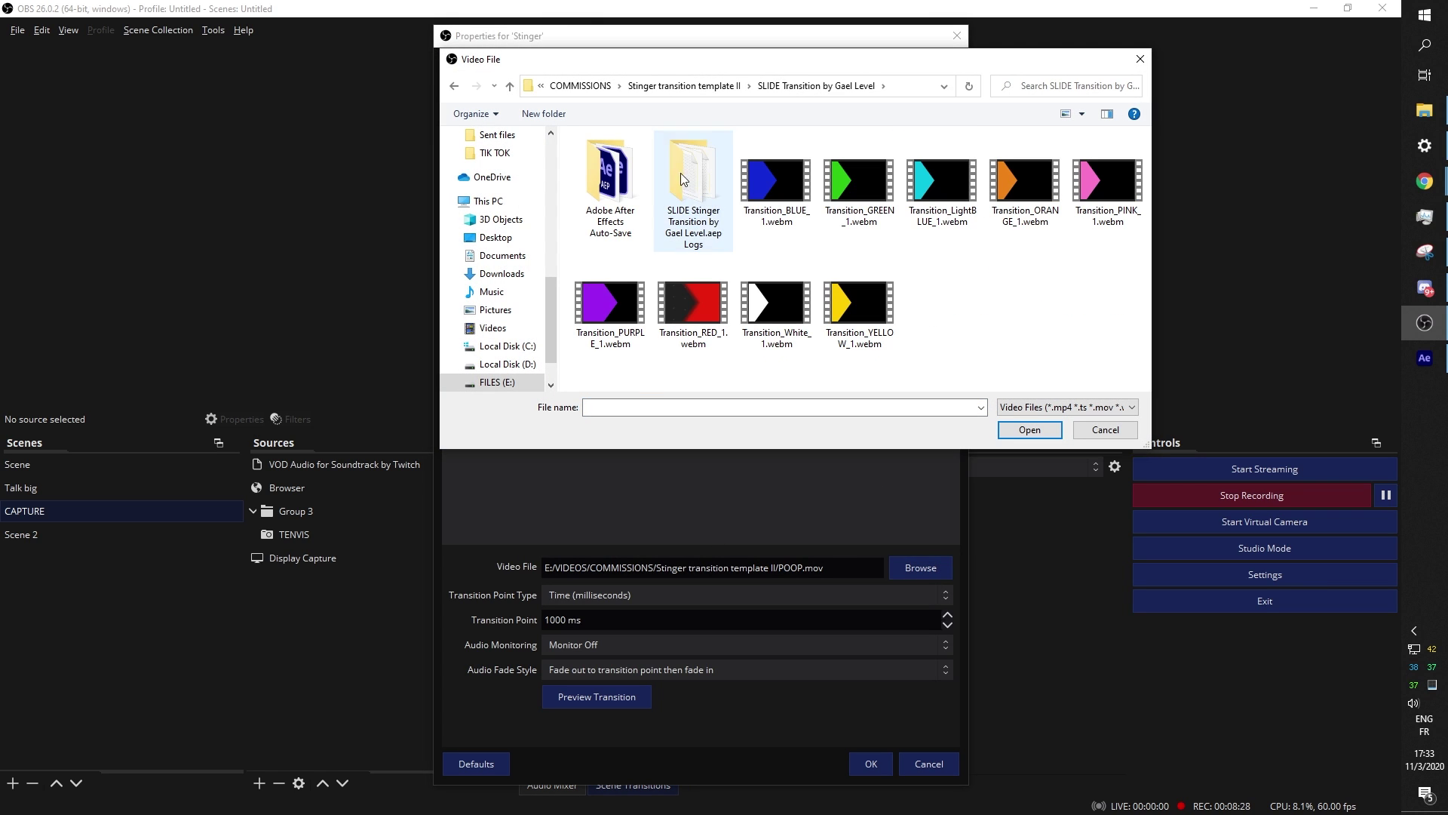
{"action": "double_click", "coordinate": [1108, 185]}
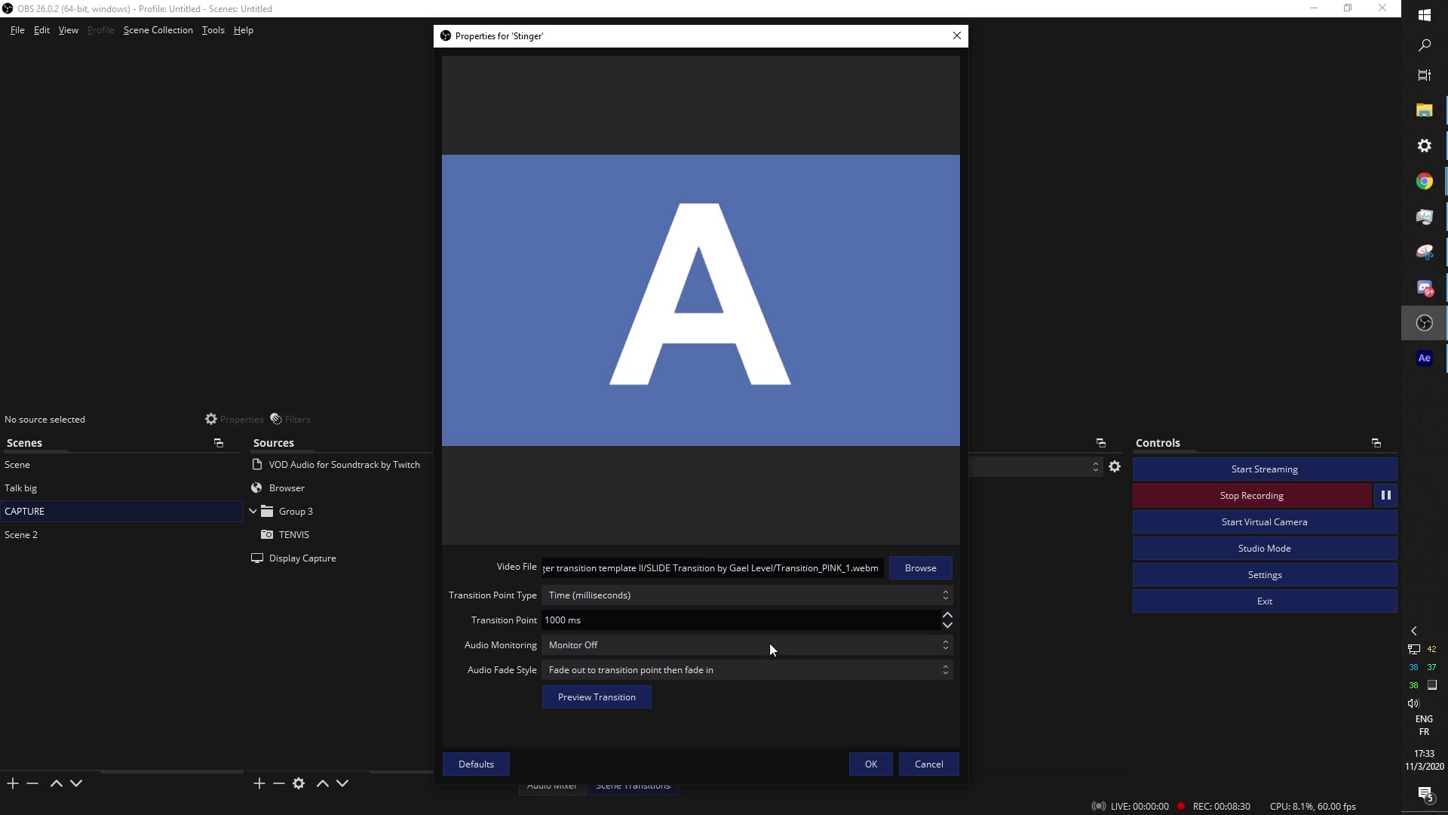
{"action": "left_click", "coordinate": [615, 694]}
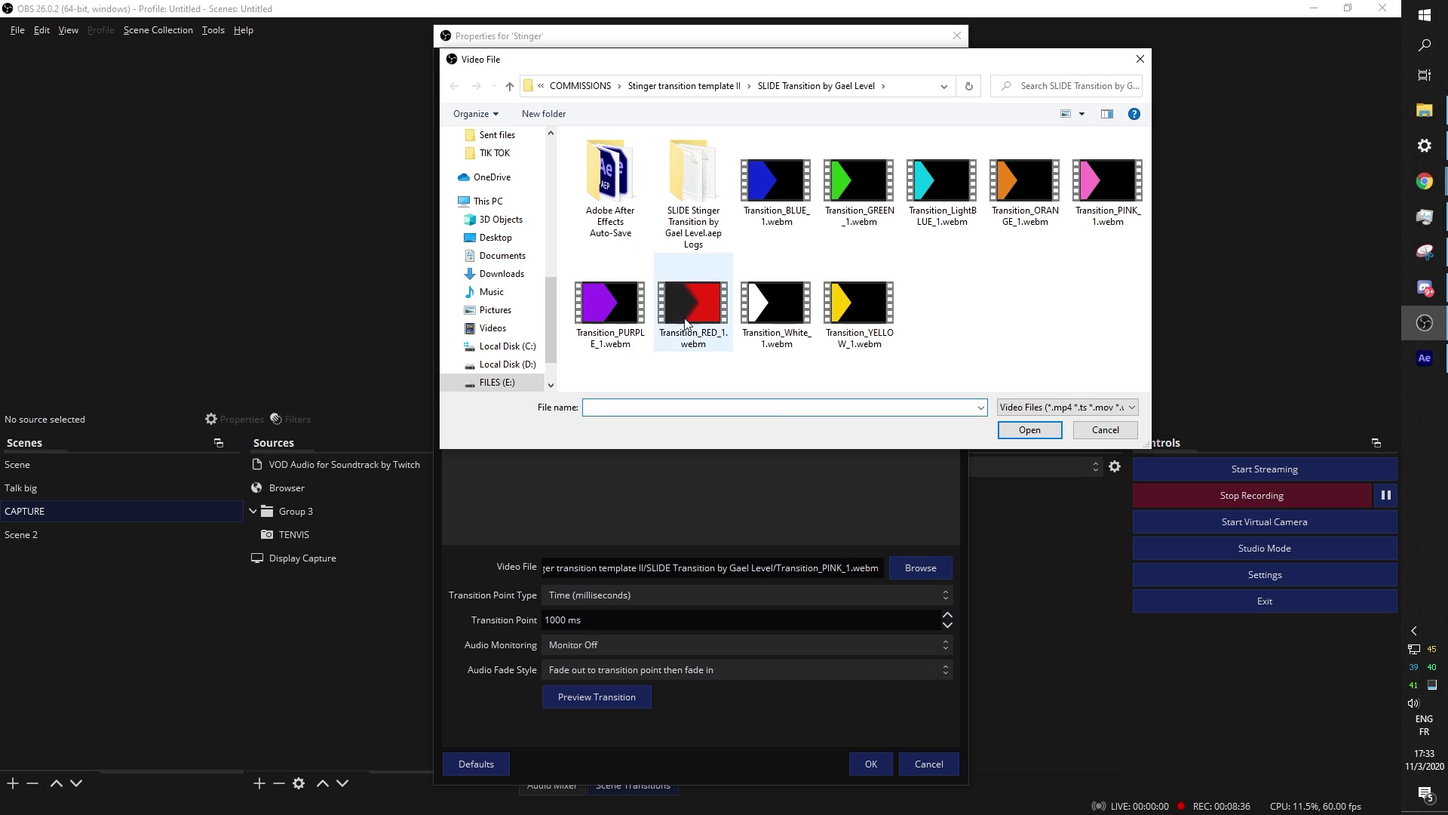
Swap in Transition_RED_1.webm, then Transition_BLUE_1.webm, previewing each stinger.
{"action": "left_click", "coordinate": [693, 306]}
{"action": "left_click", "coordinate": [1051, 436]}
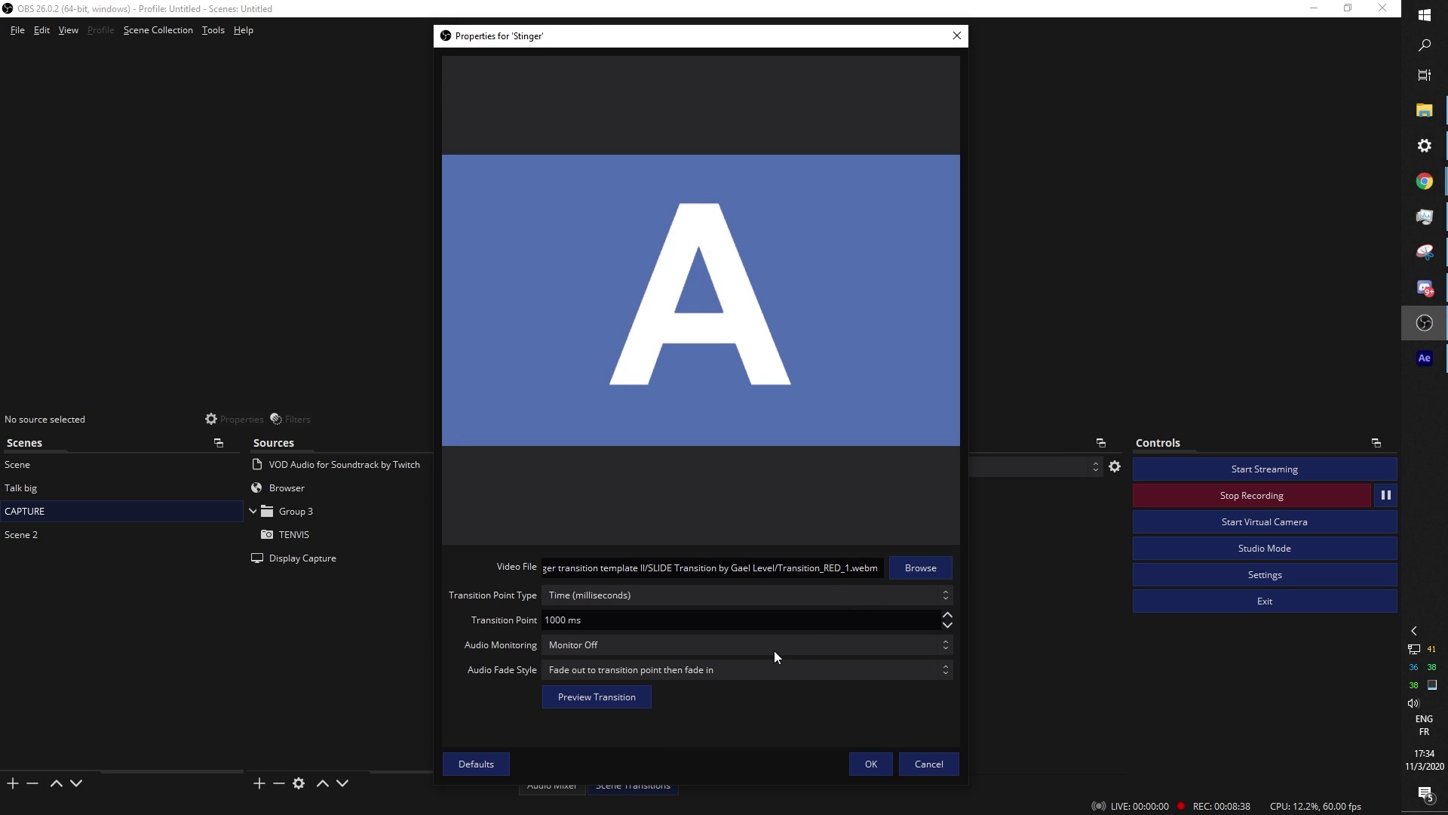
{"action": "left_click", "coordinate": [591, 694]}
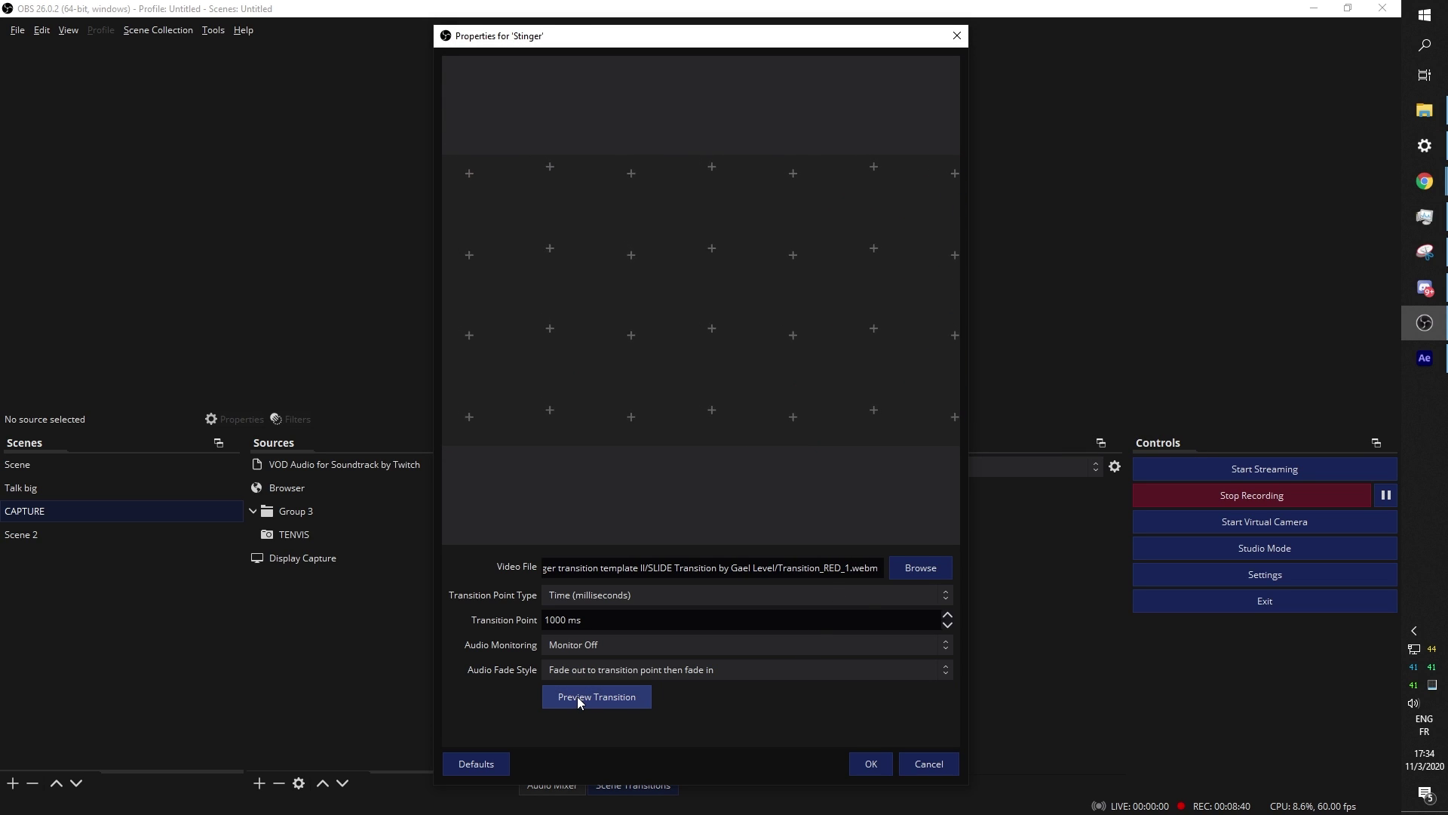
{"action": "left_click", "coordinate": [932, 568]}
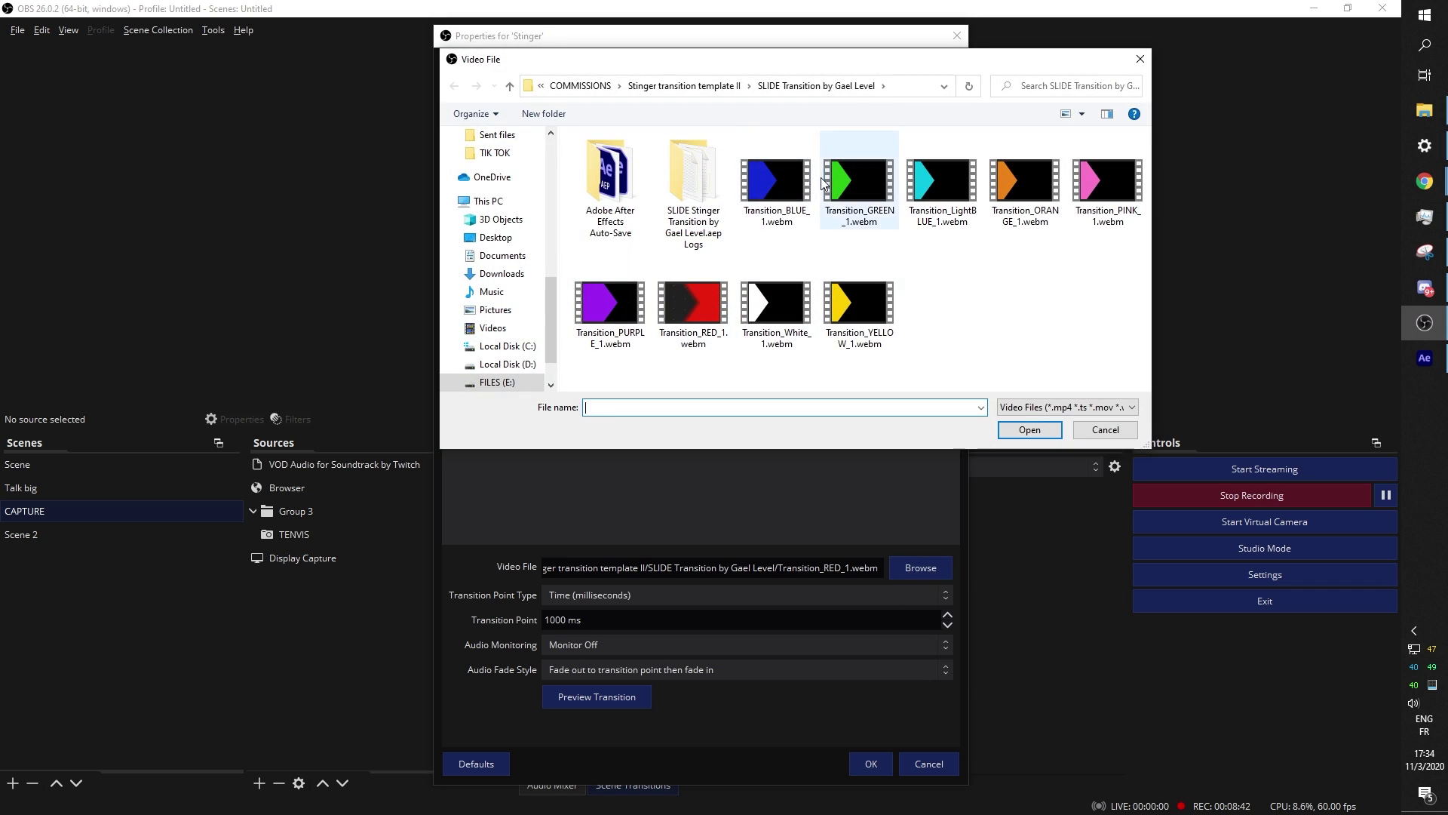
{"action": "left_click", "coordinate": [771, 190]}
{"action": "double_click", "coordinate": [771, 190]}
{"action": "left_click", "coordinate": [626, 703]}
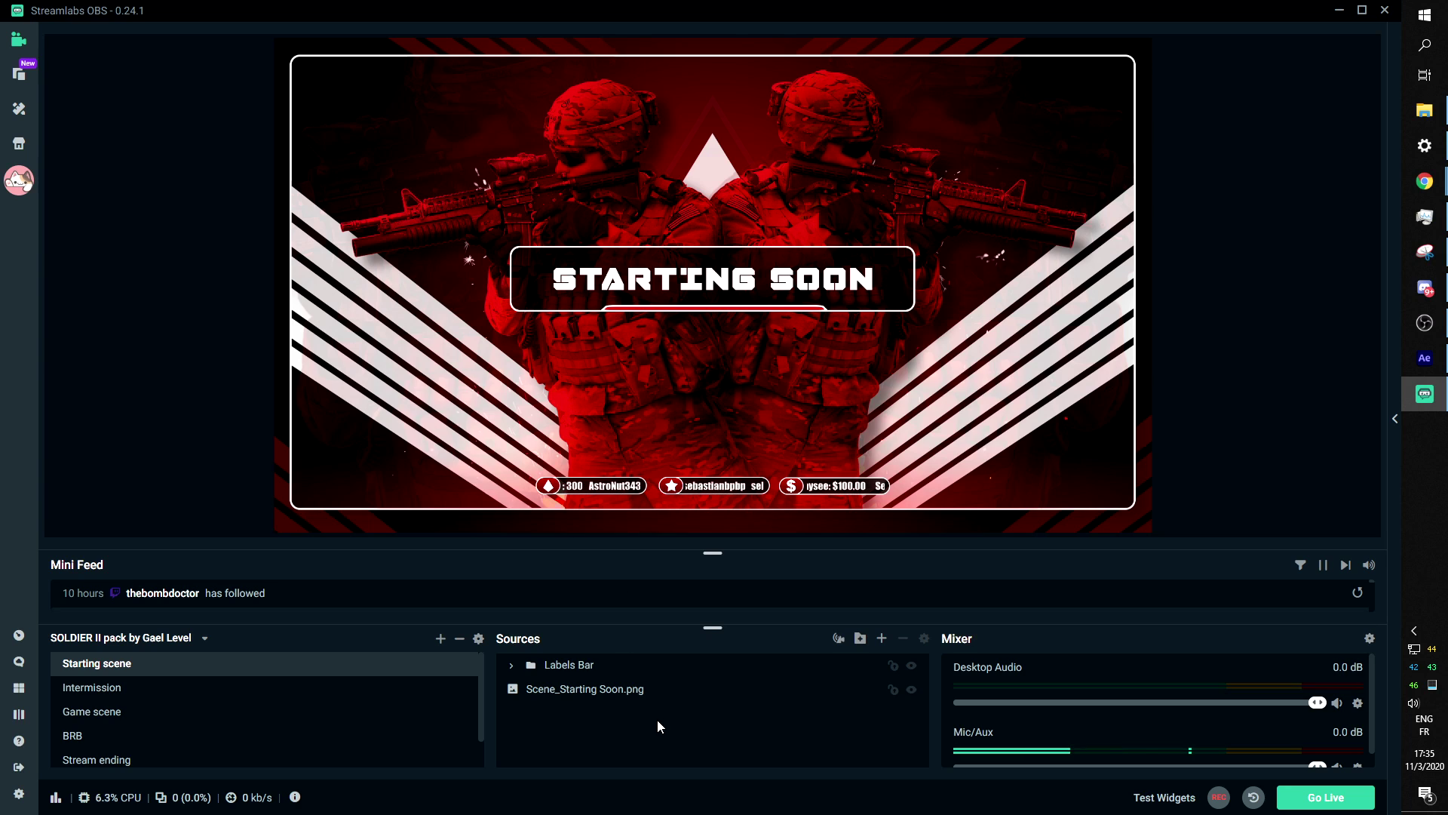
Change the Global Transition type to Stinger with a 1000 ms transition point.
{"action": "left_click", "coordinate": [479, 641]}
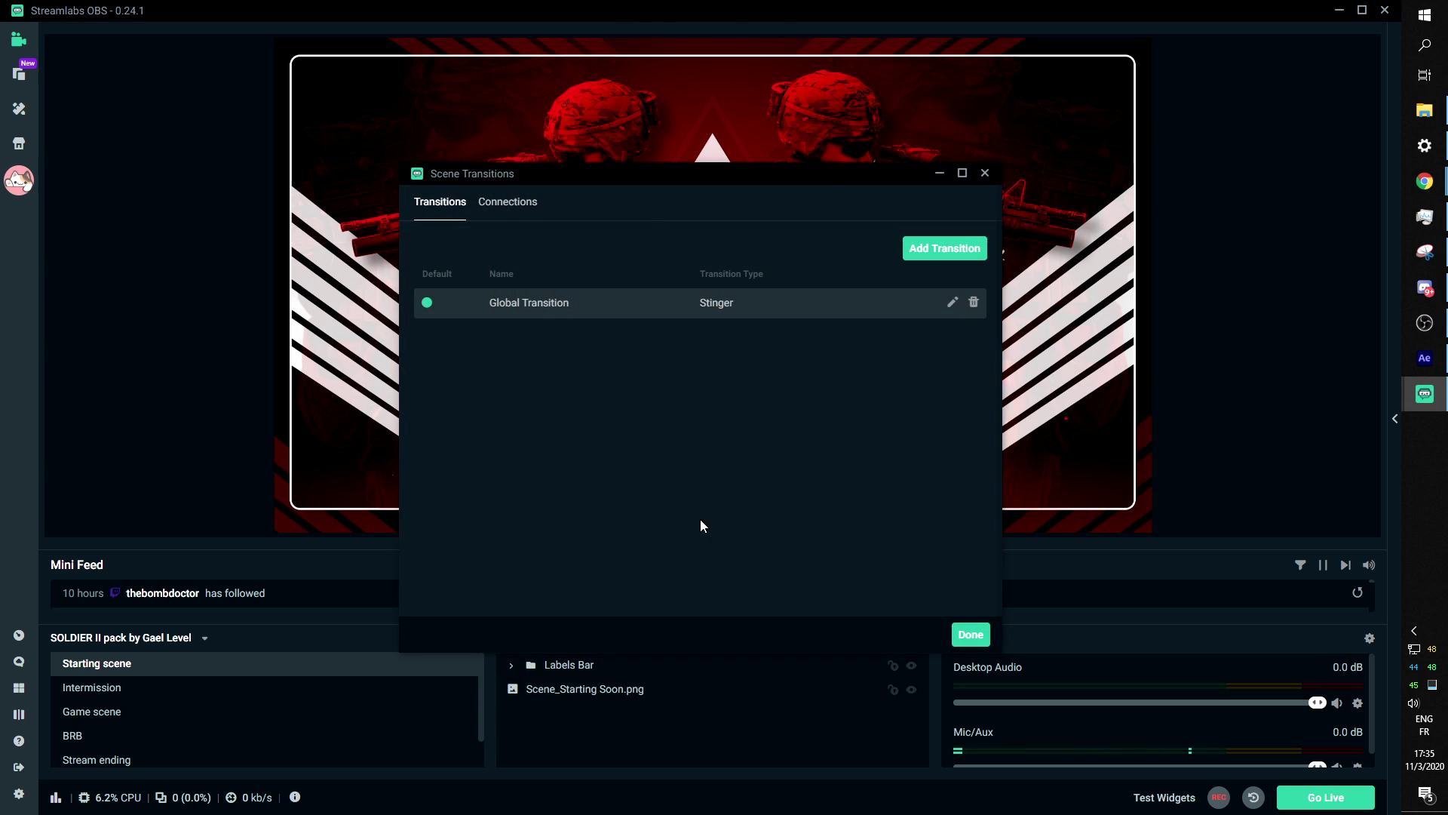
{"action": "left_click", "coordinate": [952, 306]}
{"action": "left_click", "coordinate": [750, 260]}
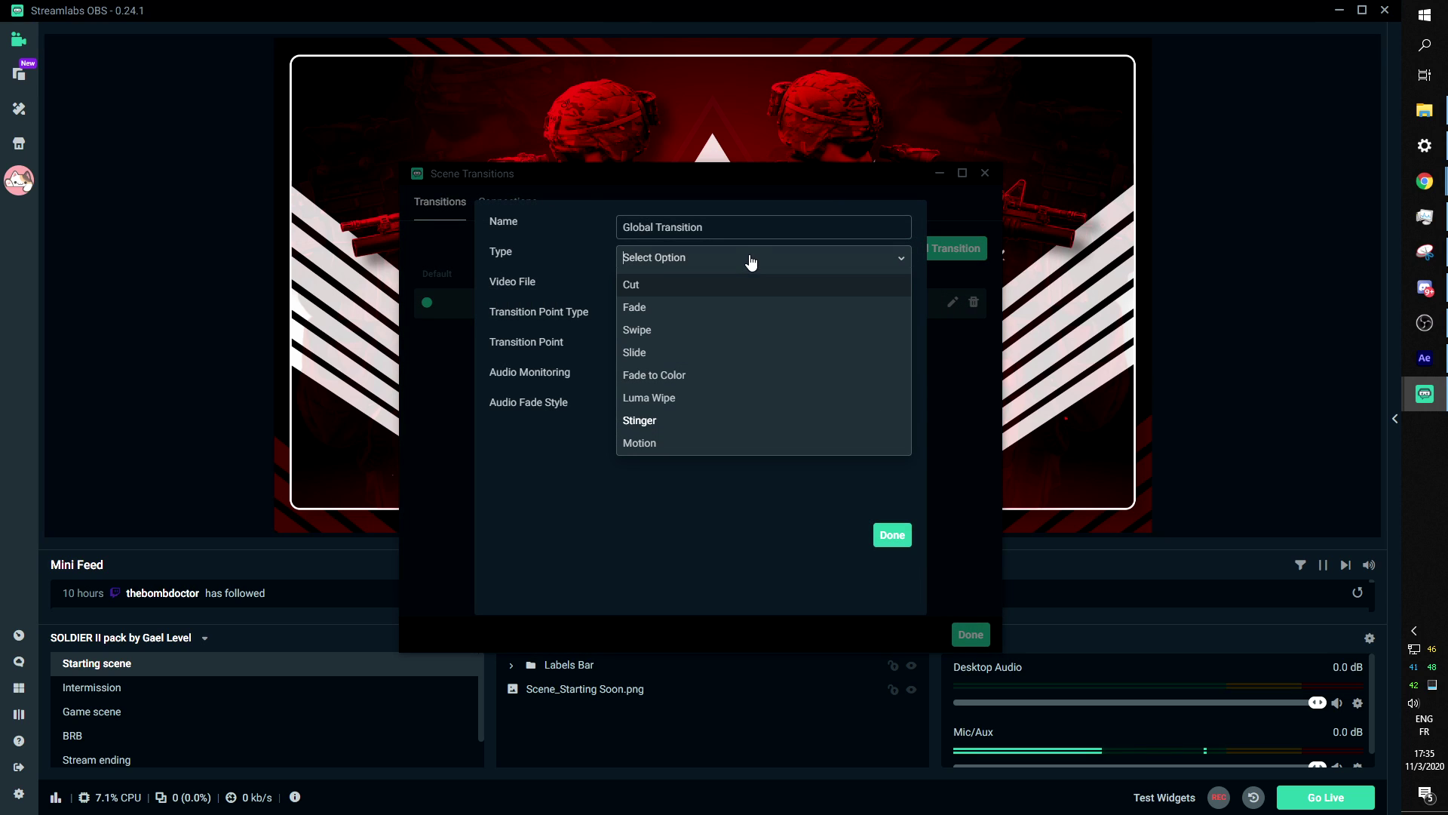
{"action": "left_click", "coordinate": [659, 422]}
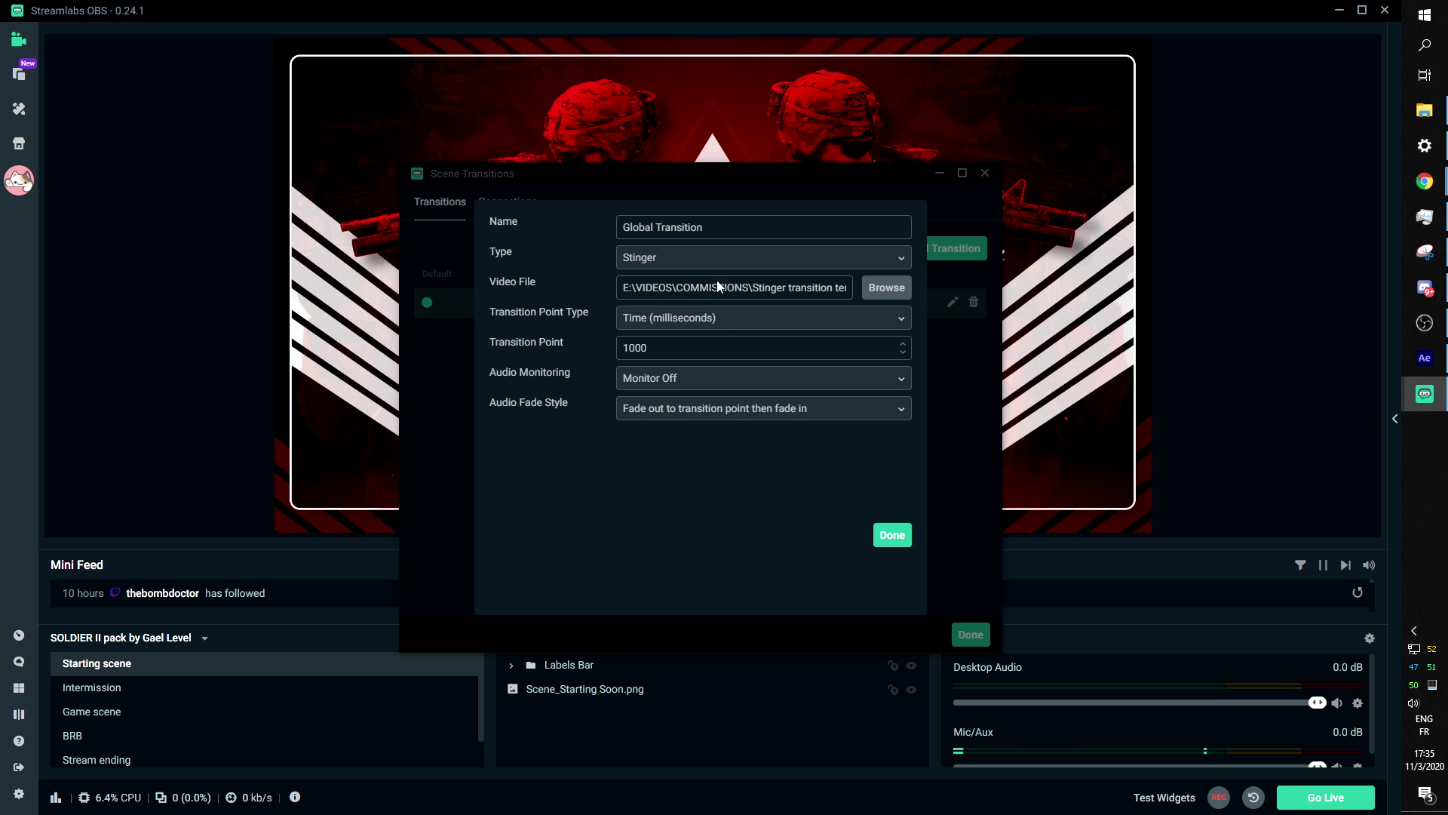
{"action": "double_click", "coordinate": [669, 348]}
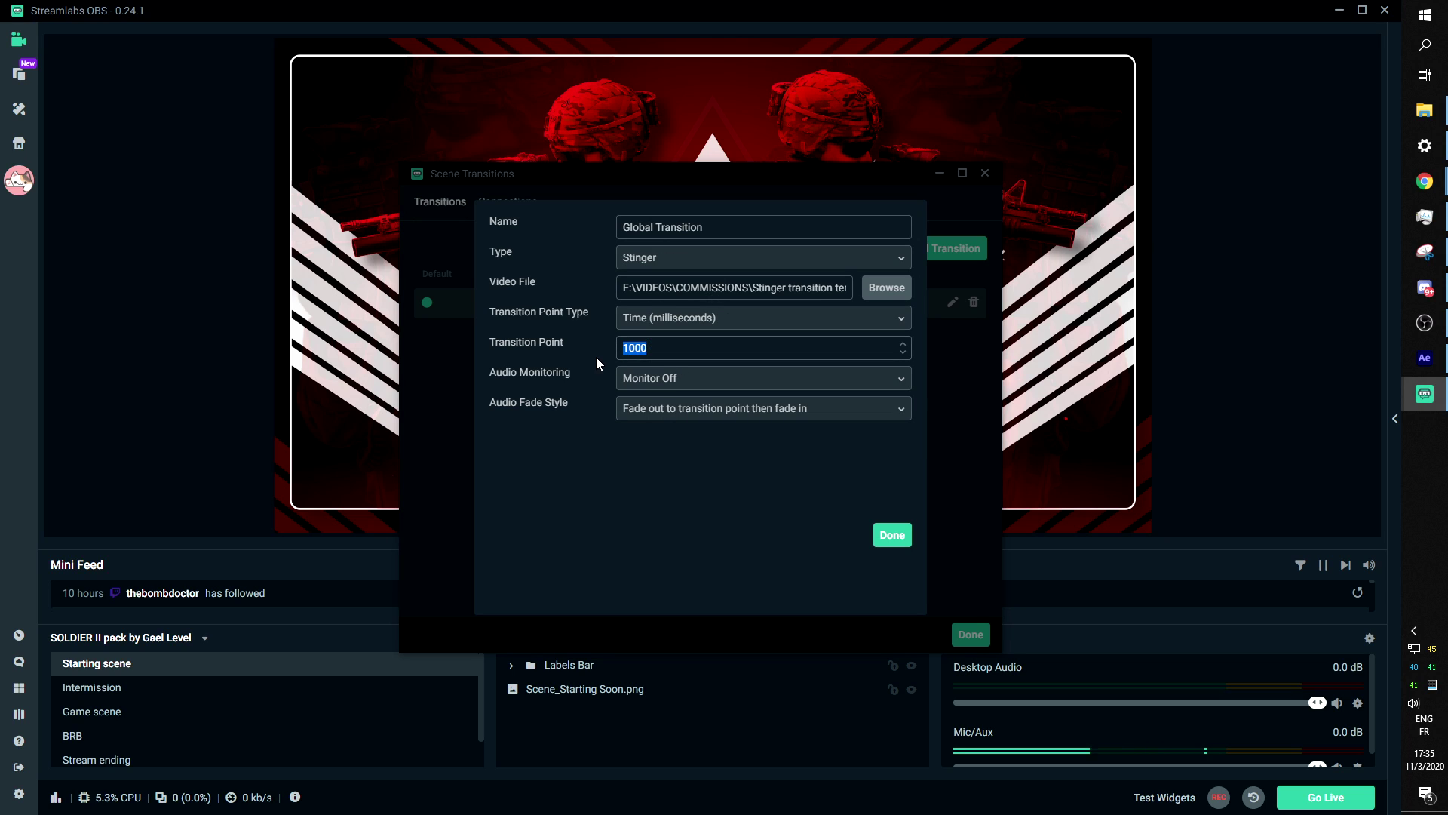
Use POOP.mov as the stinger video, save the settings, and switch to Game scene to test.
{"action": "left_click", "coordinate": [886, 287]}
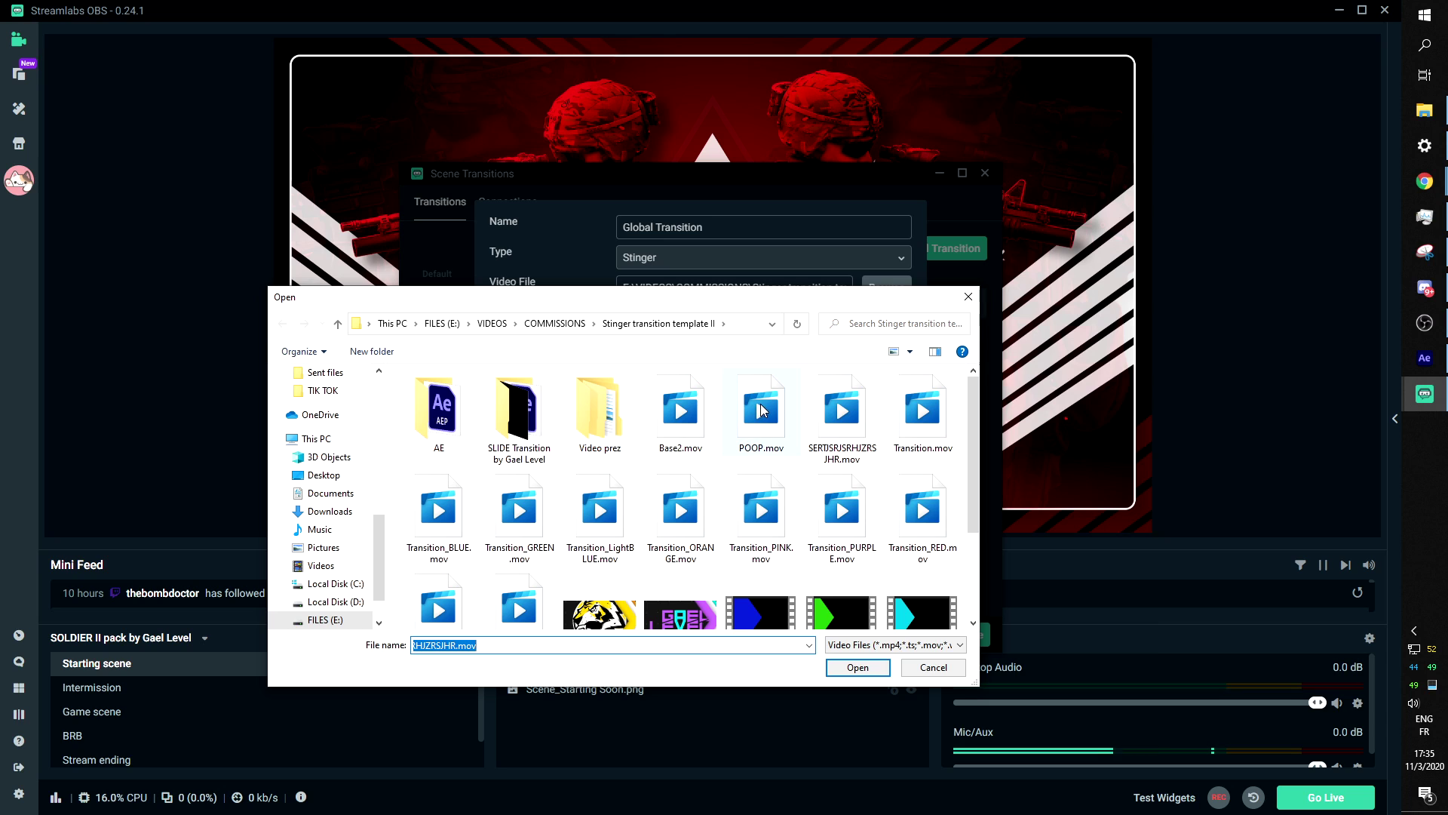
{"action": "left_click", "coordinate": [765, 428]}
{"action": "left_click", "coordinate": [857, 666]}
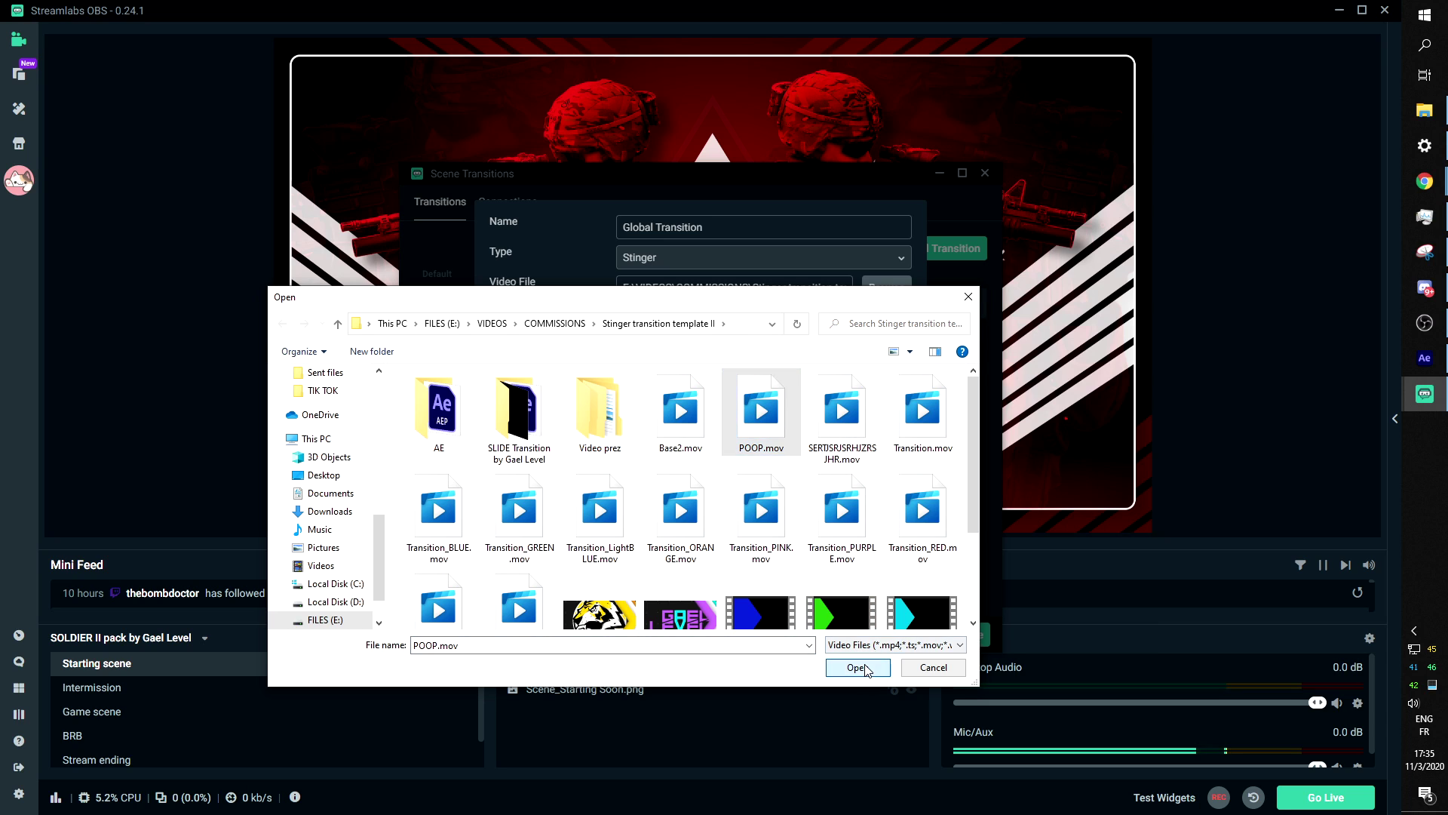
{"action": "left_click", "coordinate": [892, 536]}
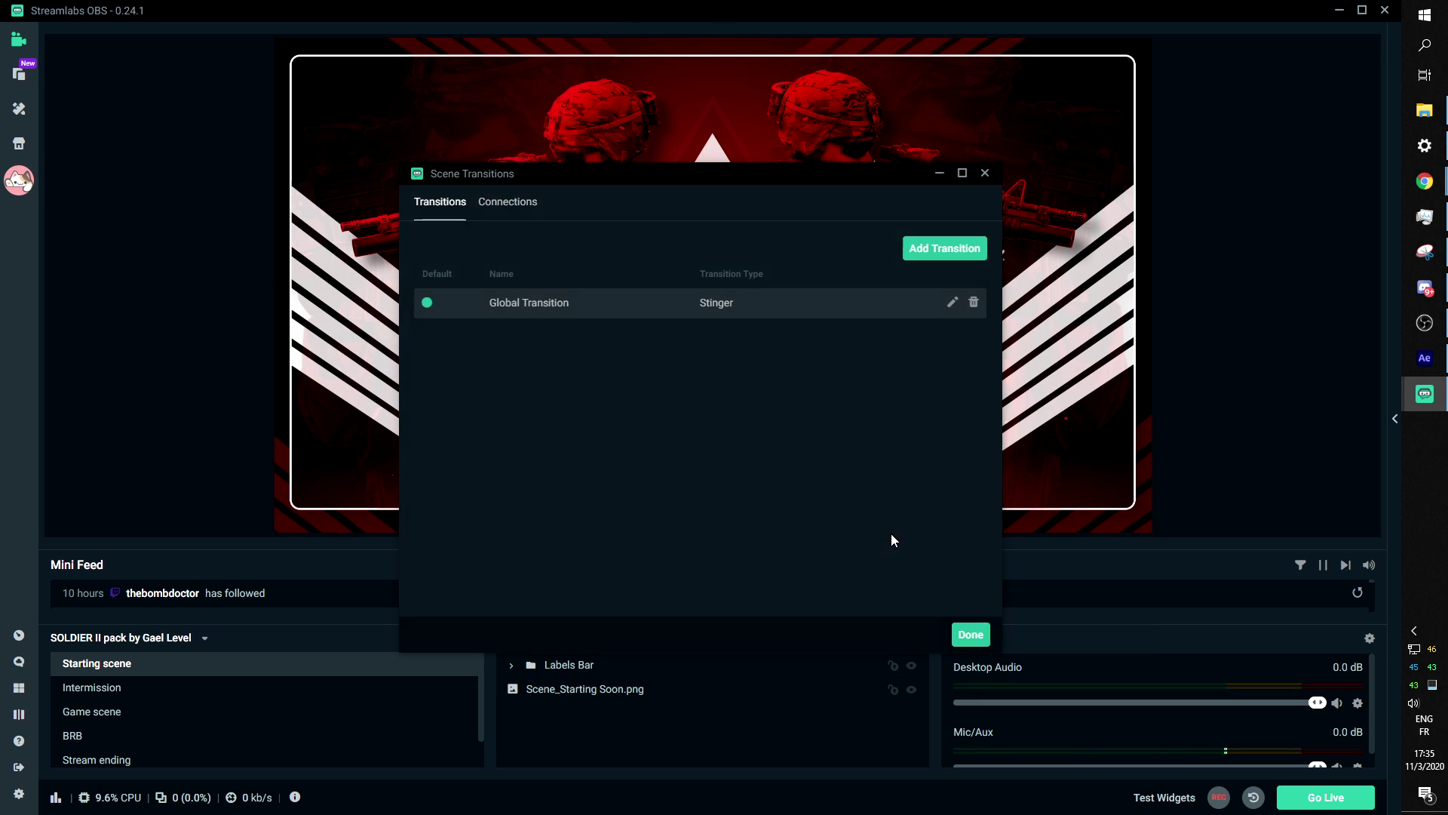
{"action": "left_click", "coordinate": [971, 635]}
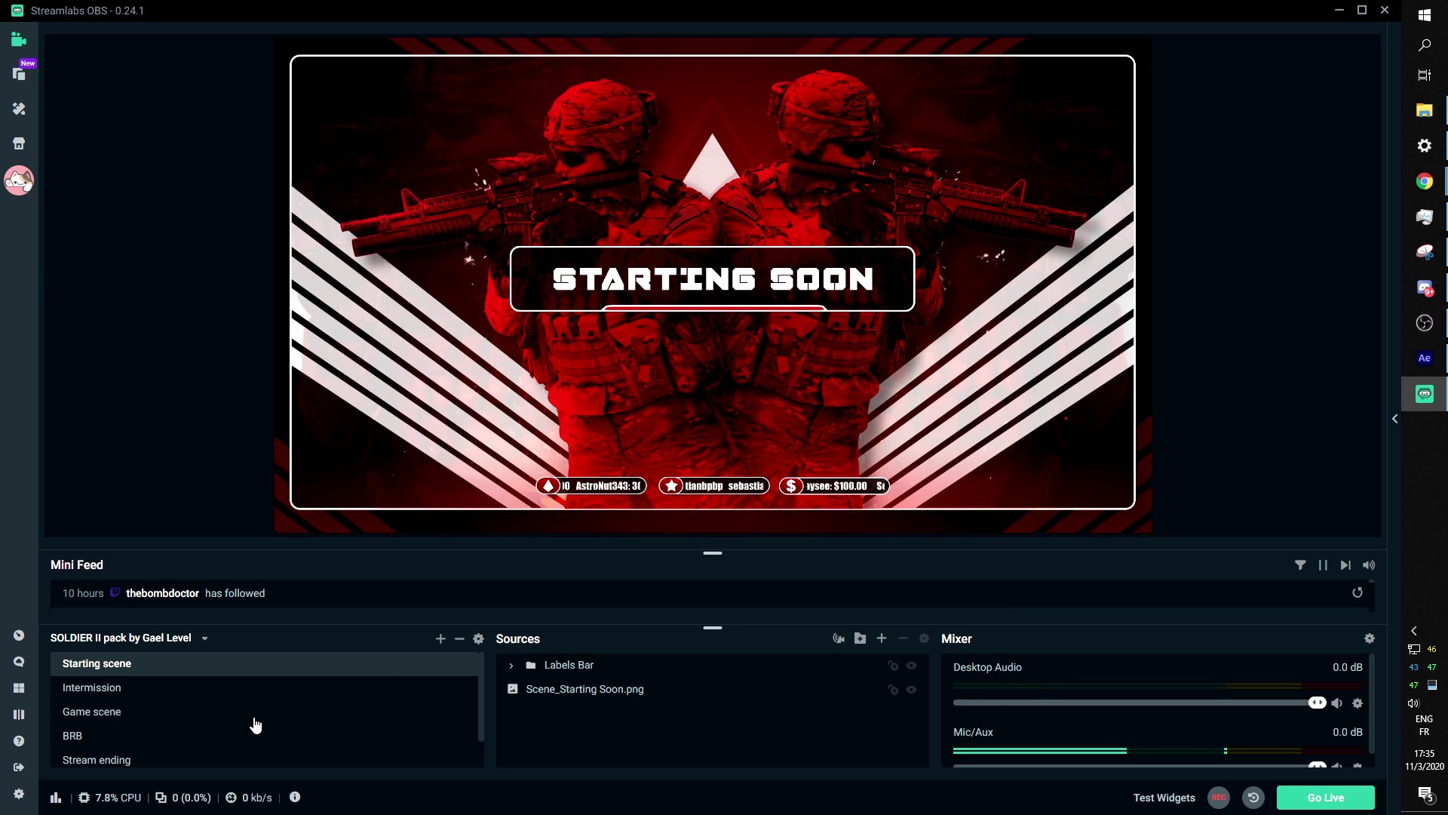
{"action": "left_click", "coordinate": [113, 713]}
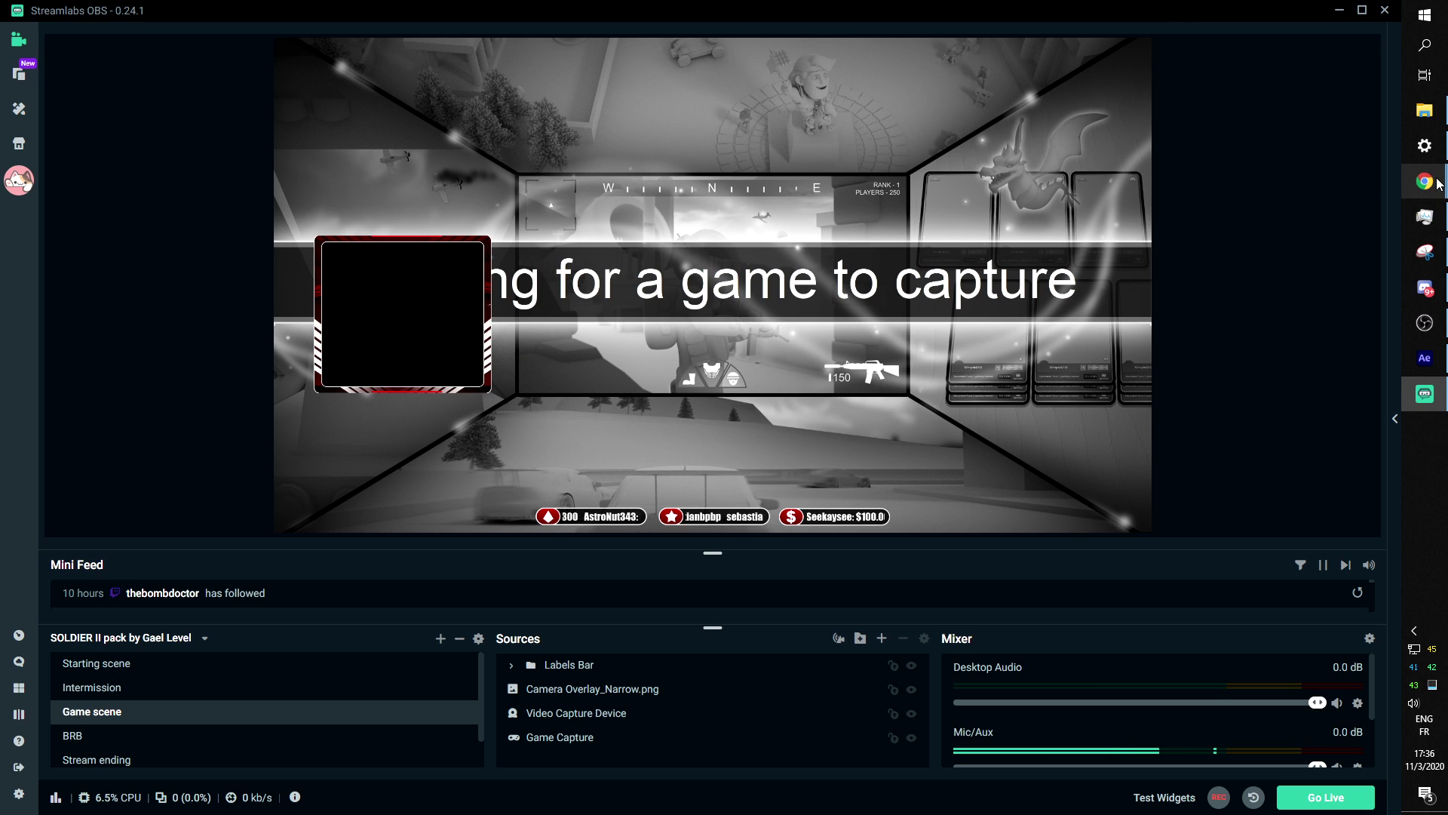
Bring up the Gumroad profile and scroll through its 73 overlay and stinger transition products.
{"action": "mouse_move", "coordinate": [1425, 181]}
{"action": "left_click", "coordinate": [1327, 258]}
{"action": "scroll", "coordinate": [143, 365], "scroll_direction": "down", "scroll_amount": 8}
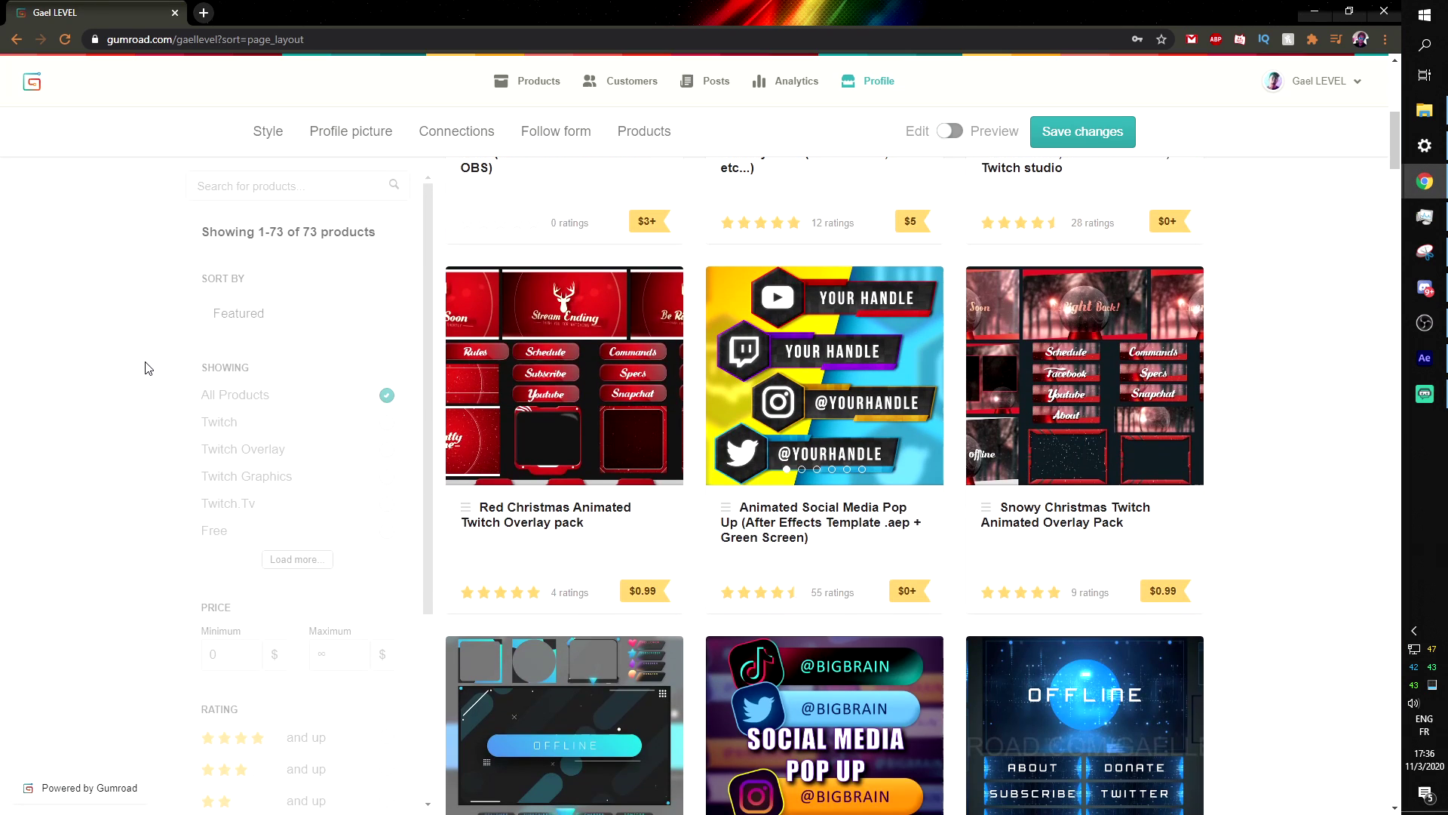
{"action": "scroll", "coordinate": [478, 342], "scroll_direction": "down", "scroll_amount": 6}
{"action": "scroll", "coordinate": [477, 341], "scroll_direction": "down", "scroll_amount": 3}
{"action": "scroll", "coordinate": [478, 342], "scroll_direction": "up", "scroll_amount": 5}
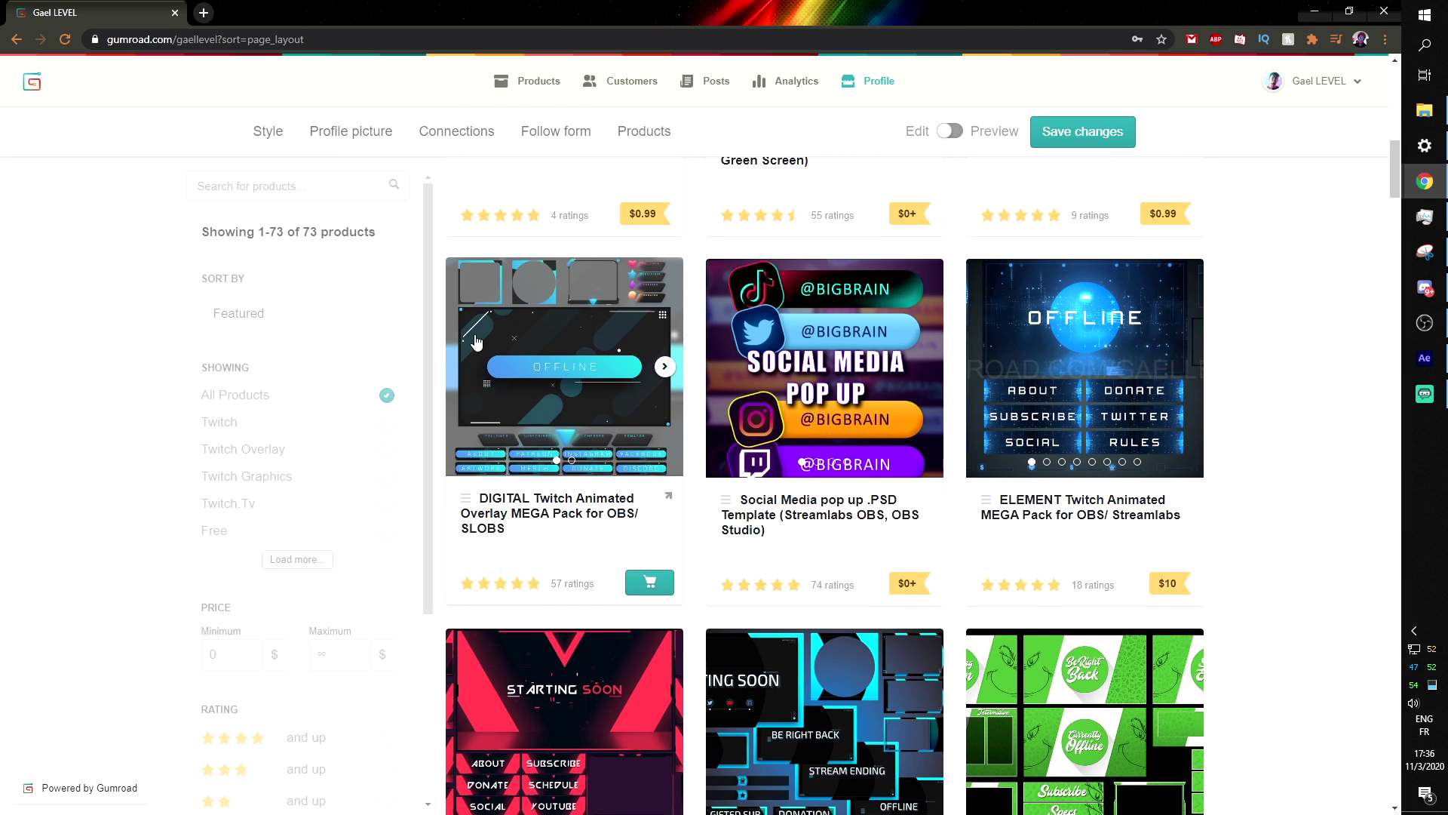
{"action": "scroll", "coordinate": [475, 340], "scroll_direction": "down", "scroll_amount": 14}
{"action": "scroll", "coordinate": [464, 362], "scroll_direction": "down", "scroll_amount": 3}
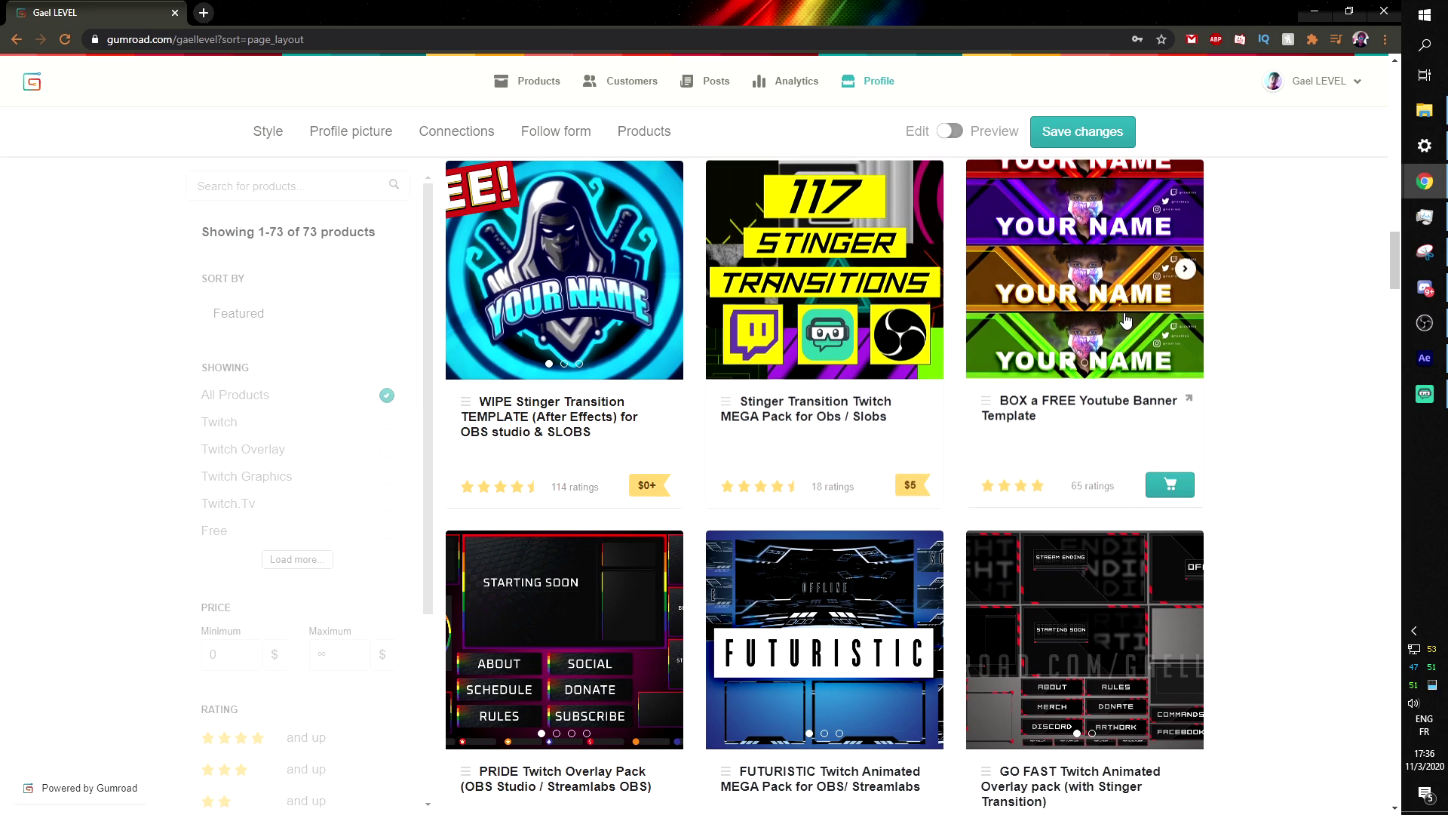
{"action": "scroll", "coordinate": [932, 311], "scroll_direction": "down", "scroll_amount": 3}
{"action": "scroll", "coordinate": [898, 340], "scroll_direction": "down", "scroll_amount": 7}
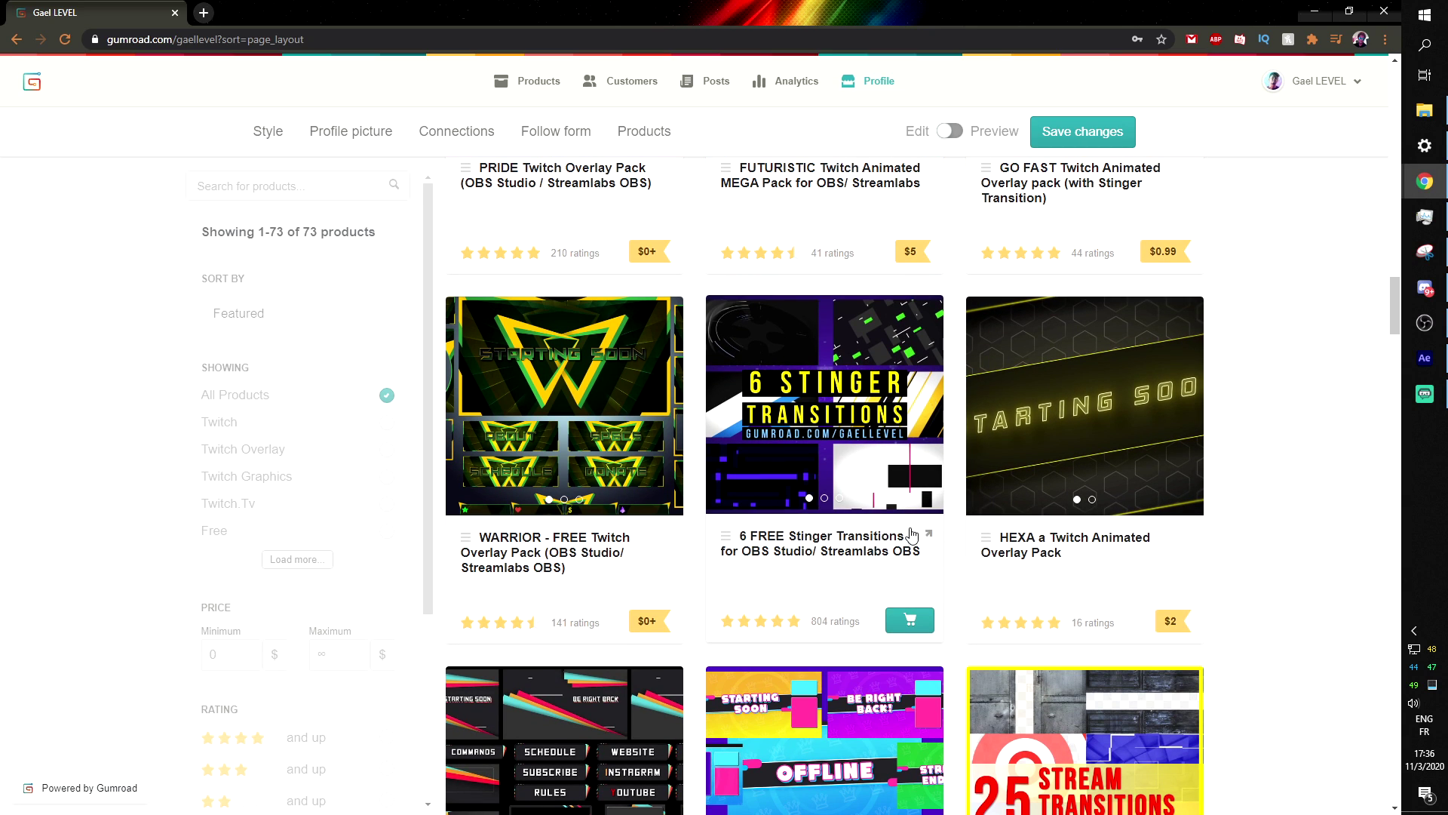
{"action": "scroll", "coordinate": [958, 477], "scroll_direction": "down", "scroll_amount": 4}
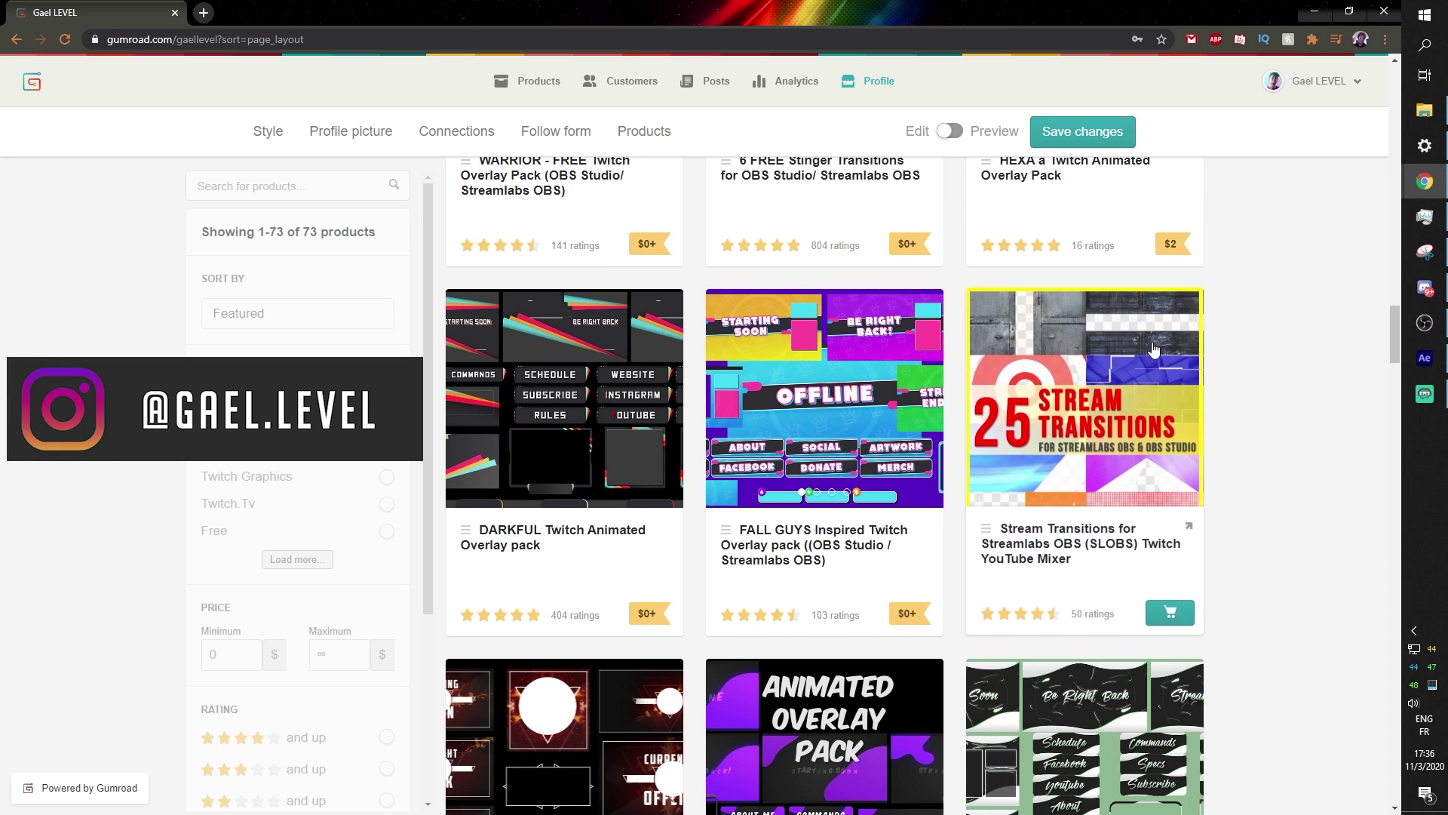
{"action": "scroll", "coordinate": [1264, 521], "scroll_direction": "up", "scroll_amount": 7}
{"action": "scroll", "coordinate": [1263, 521], "scroll_direction": "up", "scroll_amount": 10}
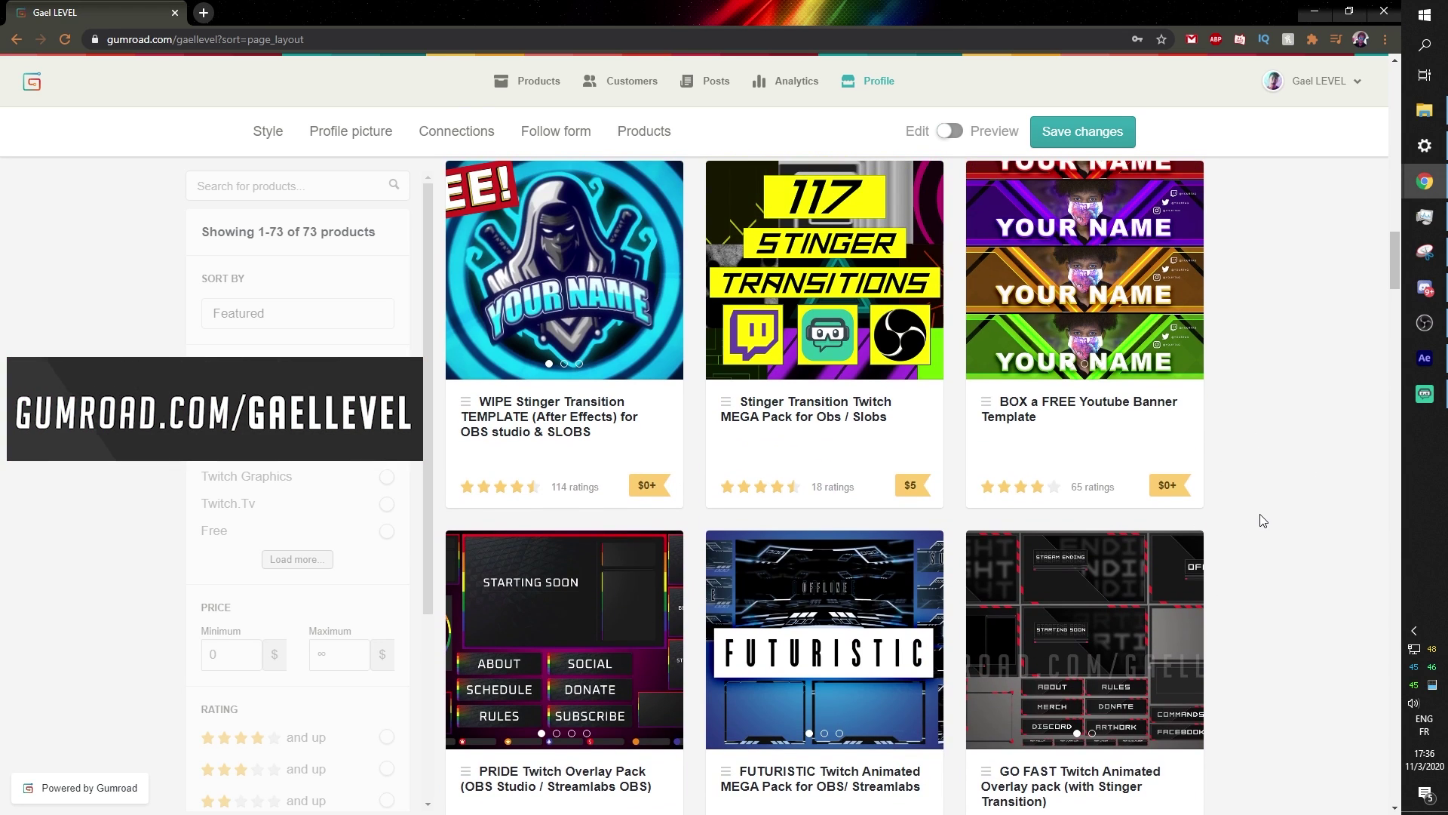
{"action": "scroll", "coordinate": [1264, 520], "scroll_direction": "up", "scroll_amount": 18}
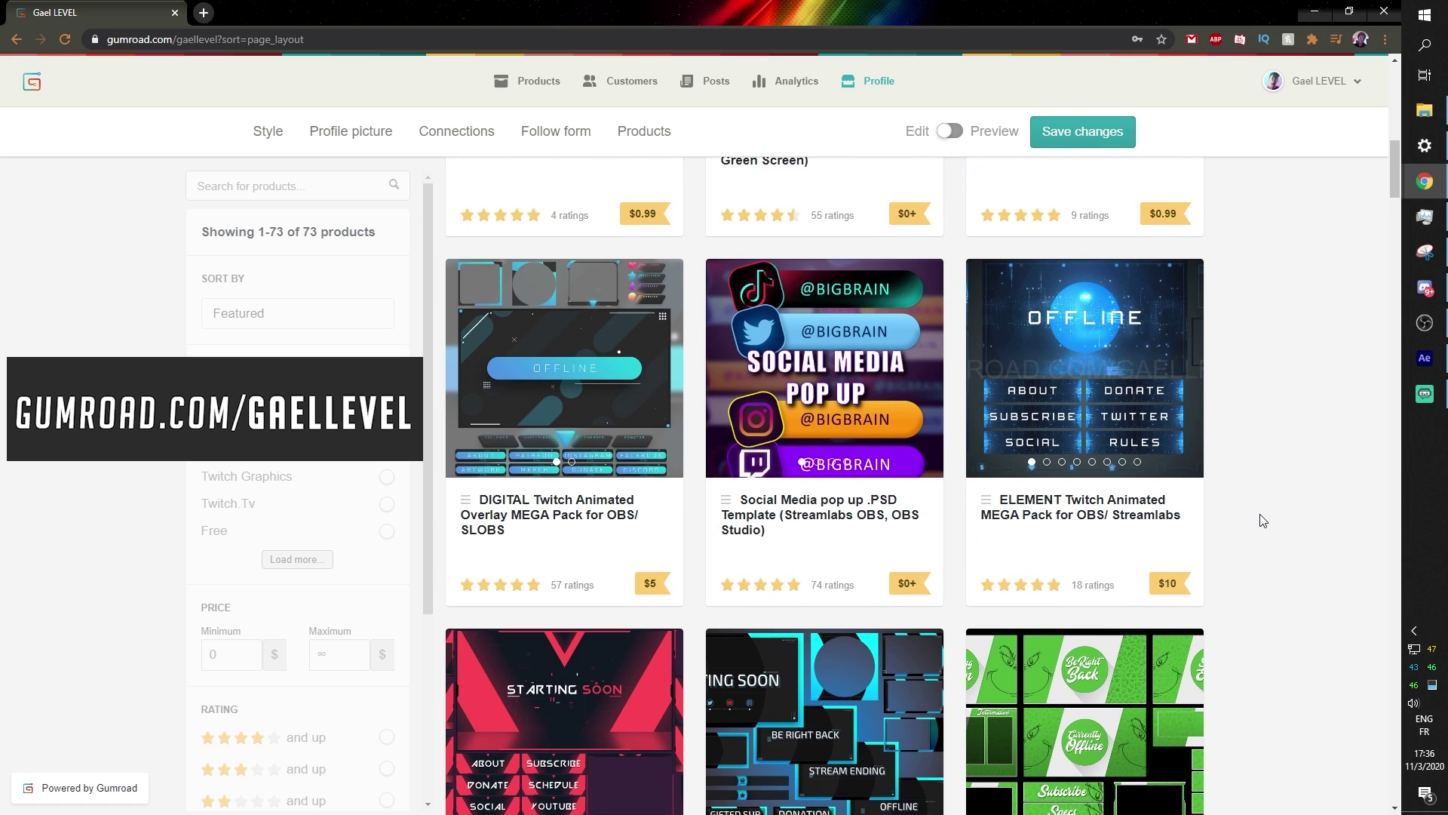
Scroll the Gumroad profile back to its header, then return to After Effects.
{"action": "scroll", "coordinate": [1263, 520], "scroll_direction": "up", "scroll_amount": 1}
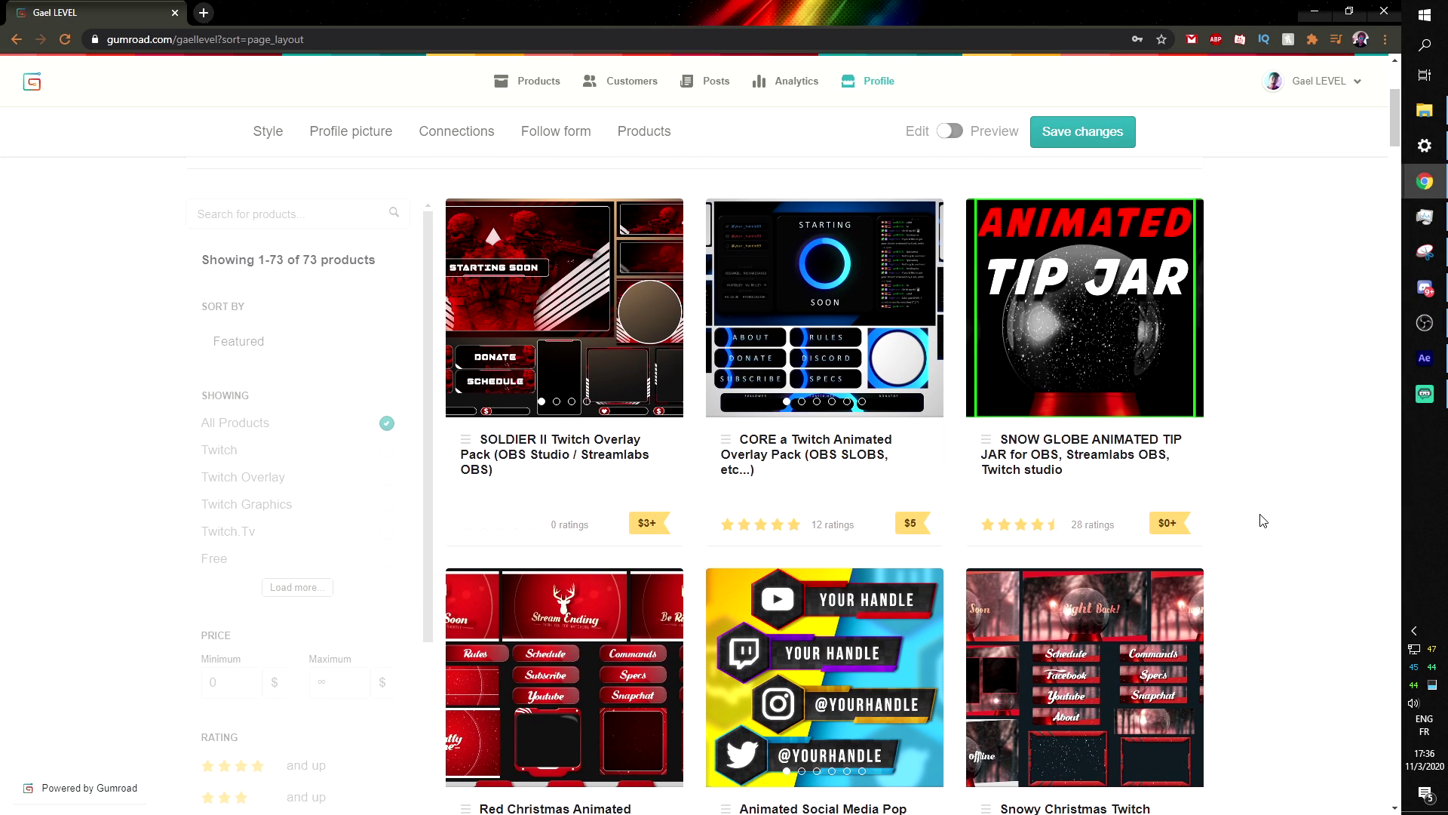
{"action": "scroll", "coordinate": [1263, 521], "scroll_direction": "up", "scroll_amount": 4}
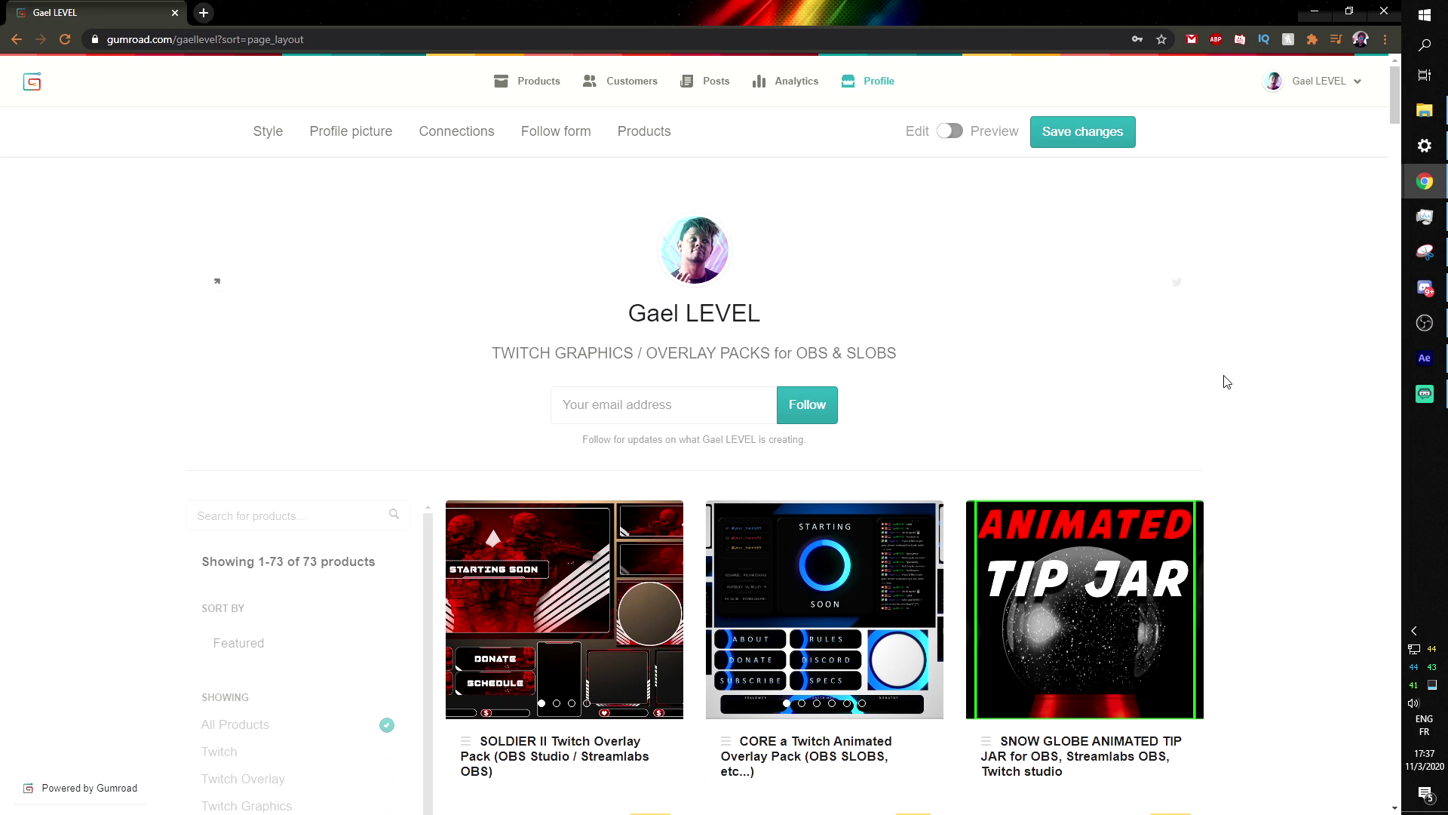
{"action": "scroll", "coordinate": [1227, 382], "scroll_direction": "down", "scroll_amount": 2}
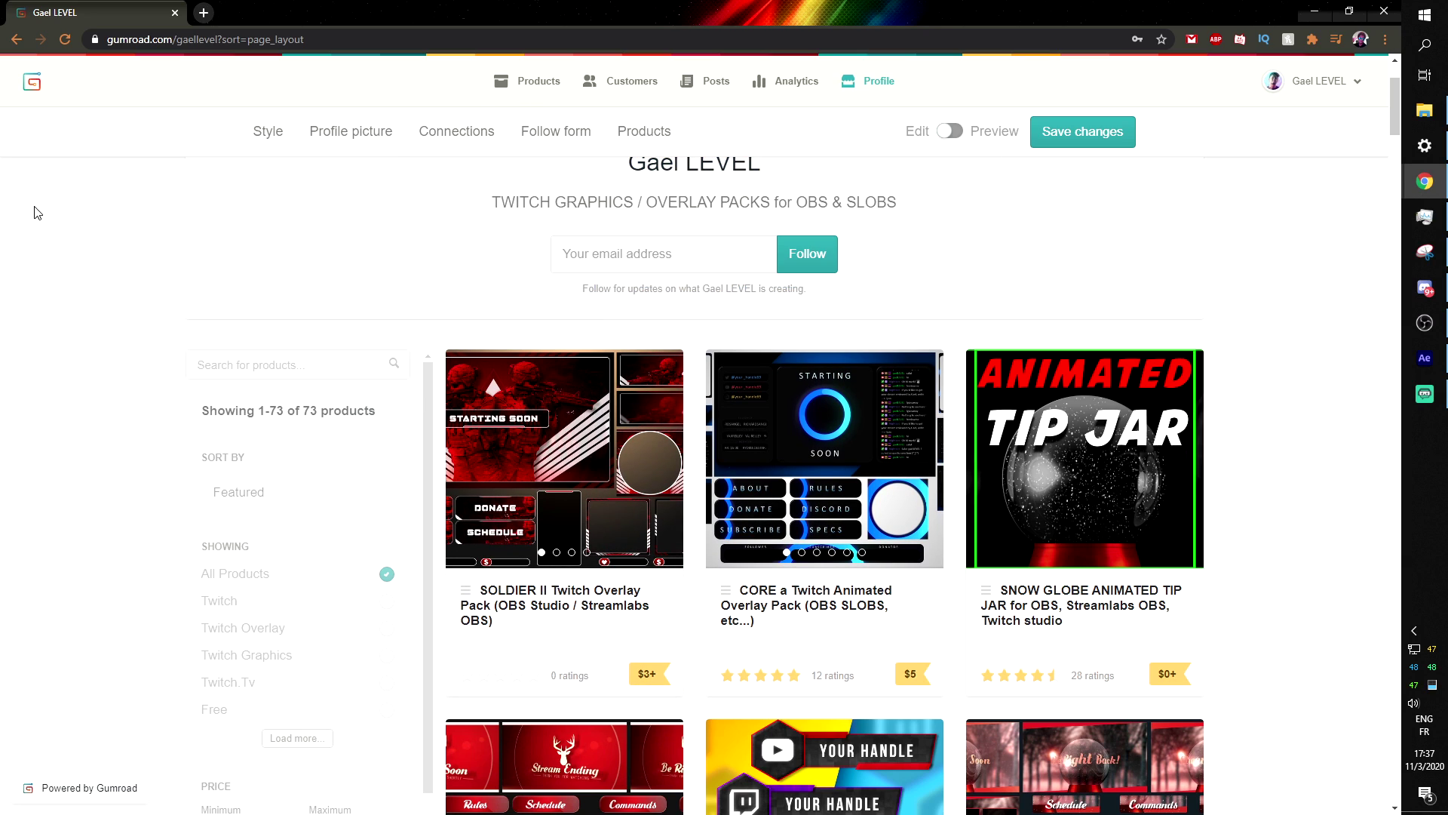
{"action": "scroll", "coordinate": [58, 194], "scroll_direction": "down", "scroll_amount": 1}
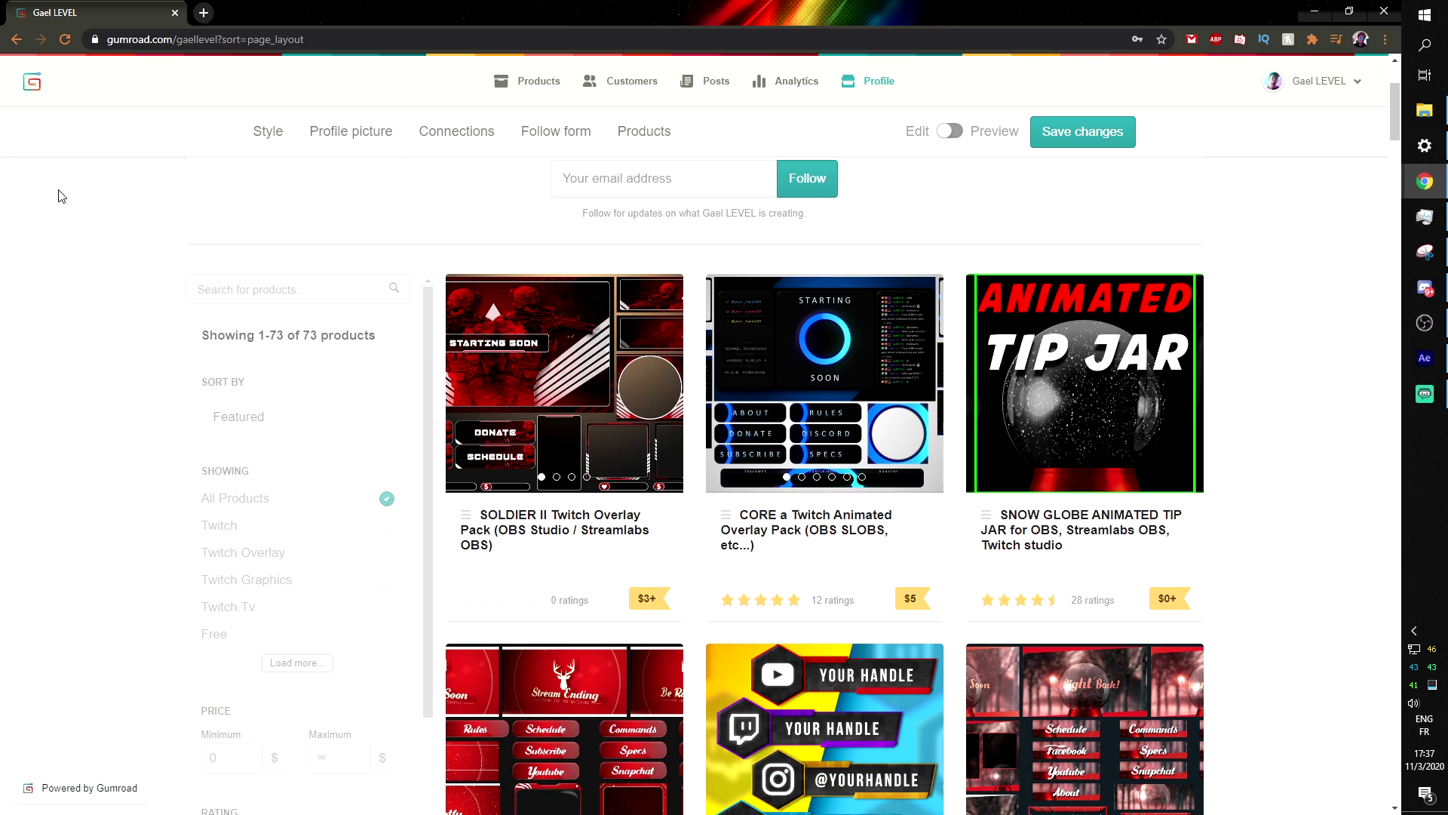
{"action": "left_click", "coordinate": [1424, 358]}
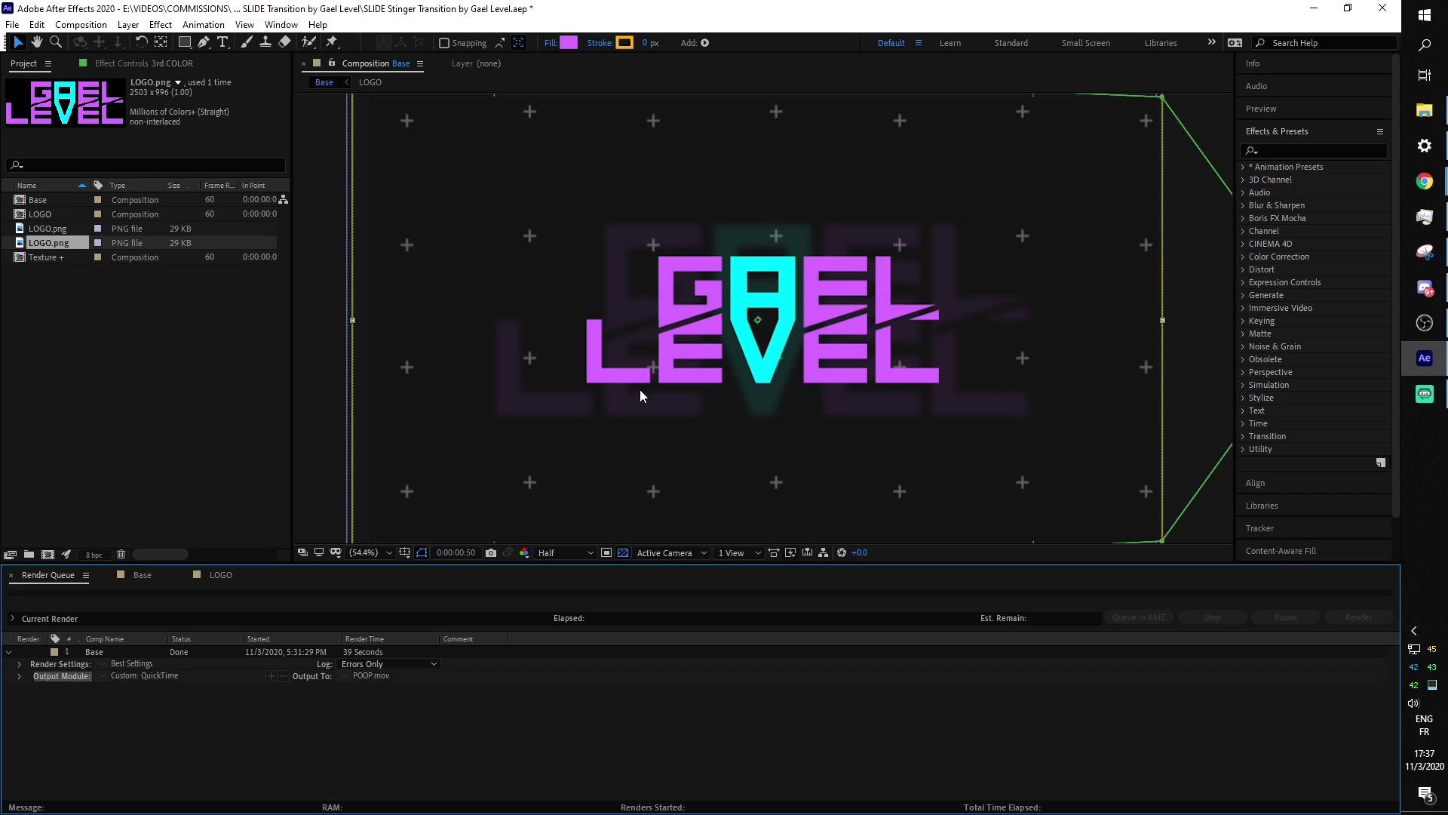
Zoom the Composition viewer out from 54.4% to 25% to show the off-frame layers.
{"action": "scroll", "coordinate": [516, 373], "scroll_direction": "down", "scroll_amount": 1}
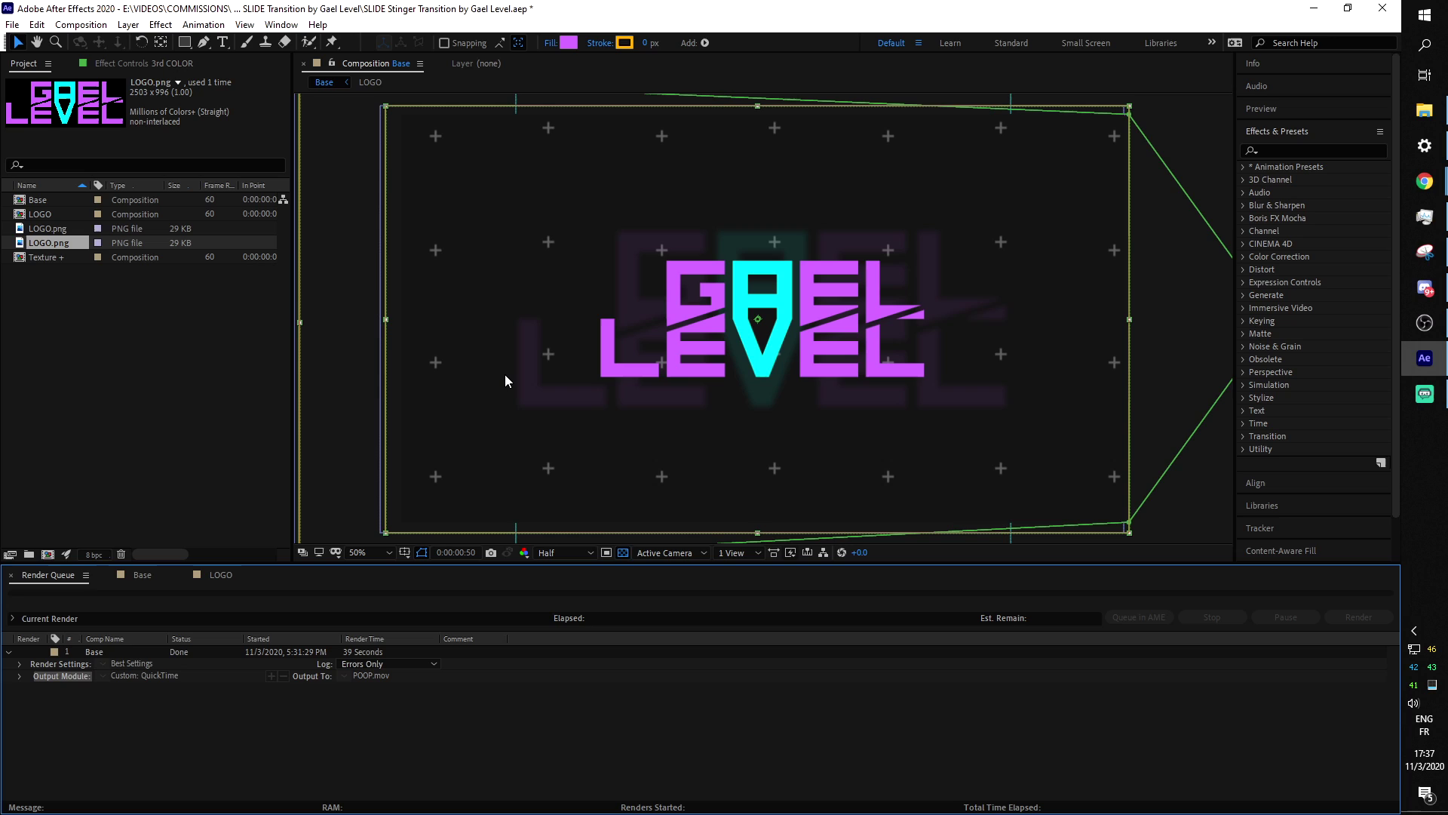
{"action": "scroll", "coordinate": [504, 375], "scroll_direction": "down", "scroll_amount": 2}
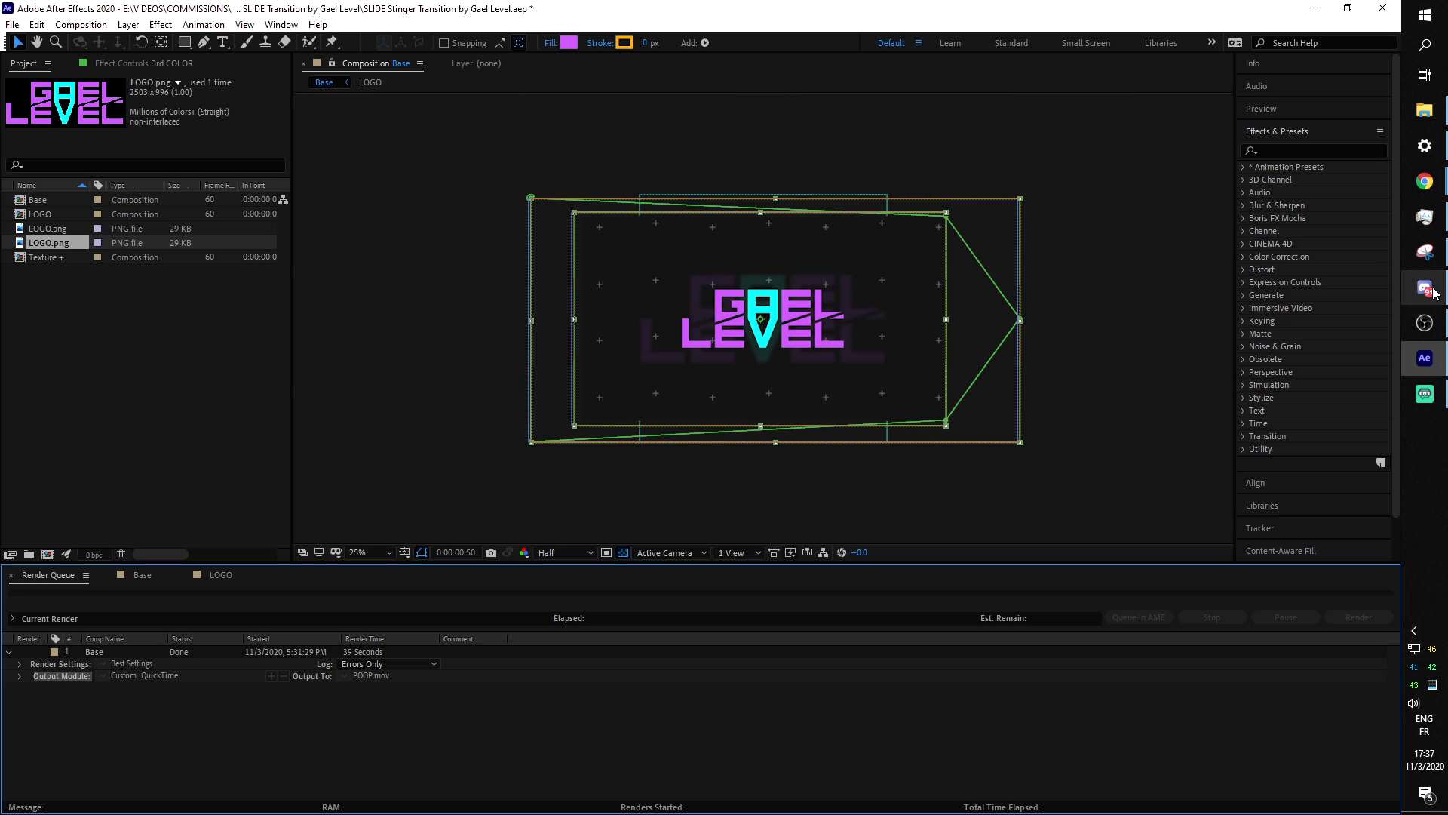